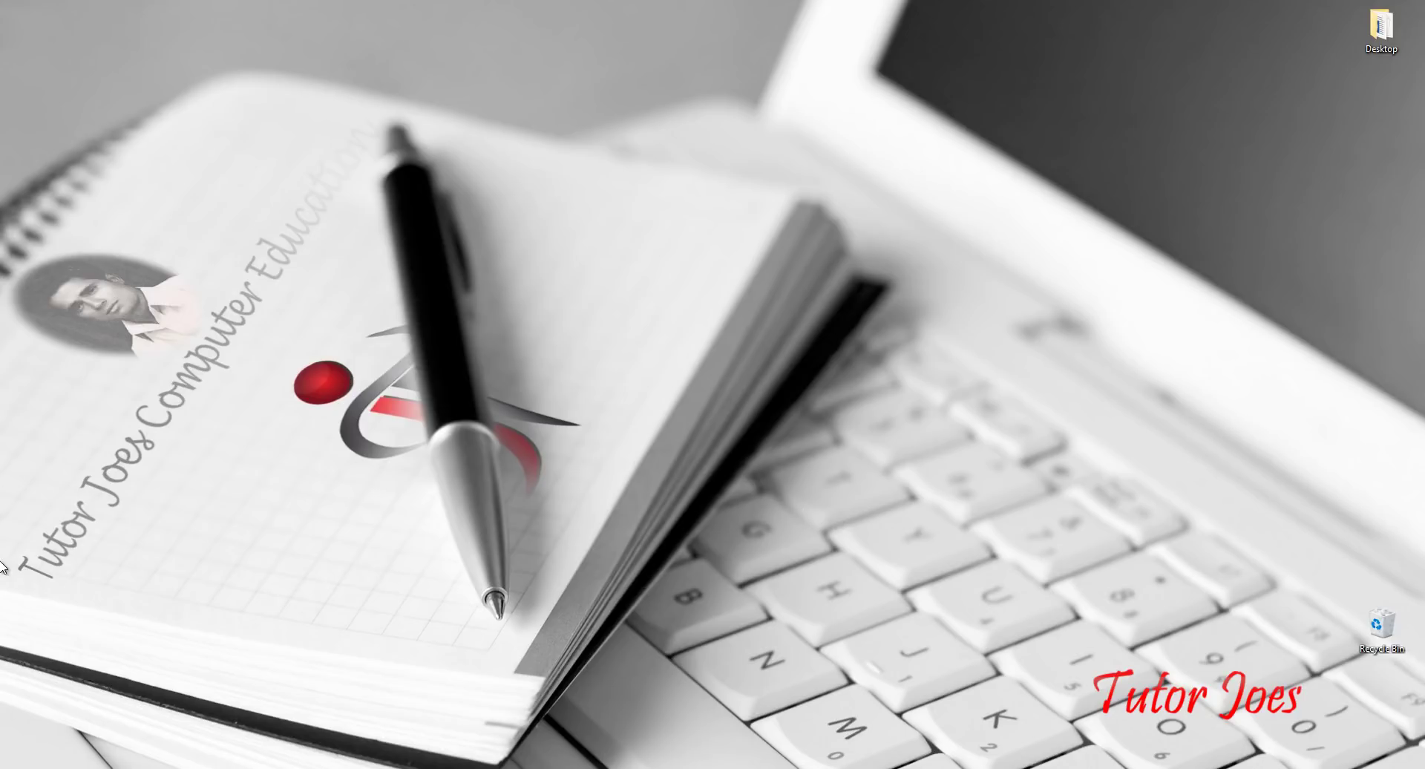
Launch Excel from the Run prompt and start a blank workbook
key(super+r)
text(excel)
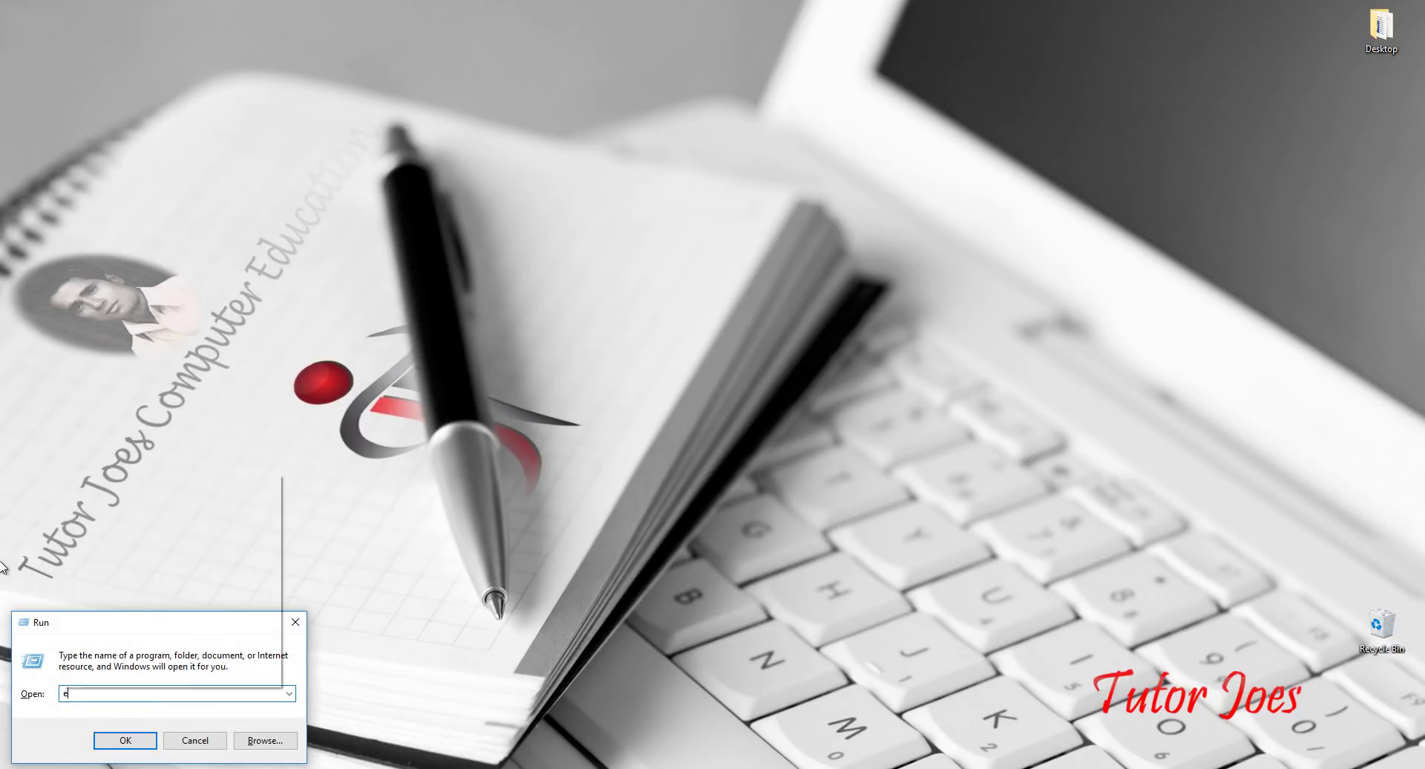
key(Return)
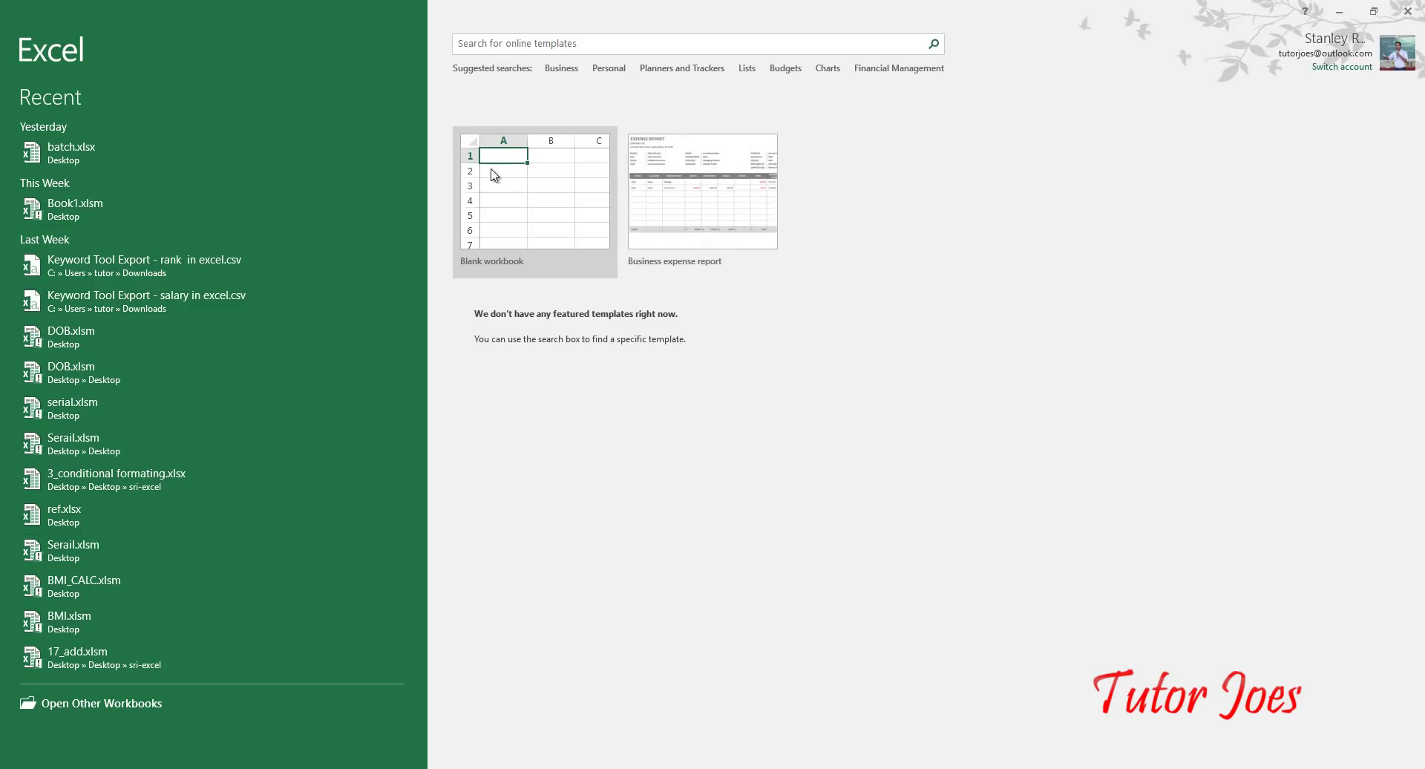
click(493, 175)
scroll(535, 469, up, 2)
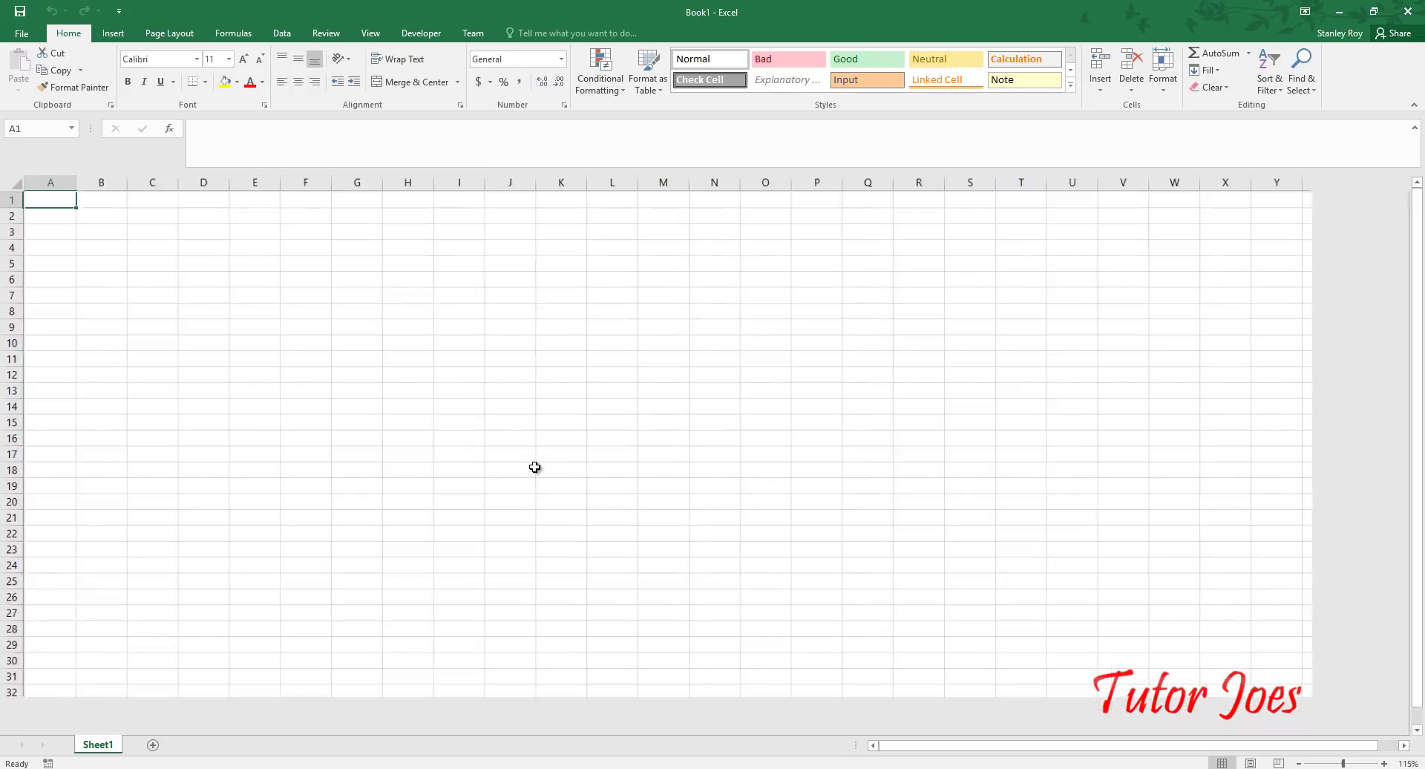
scroll(535, 469, up, 2)
scroll(535, 468, up, 2)
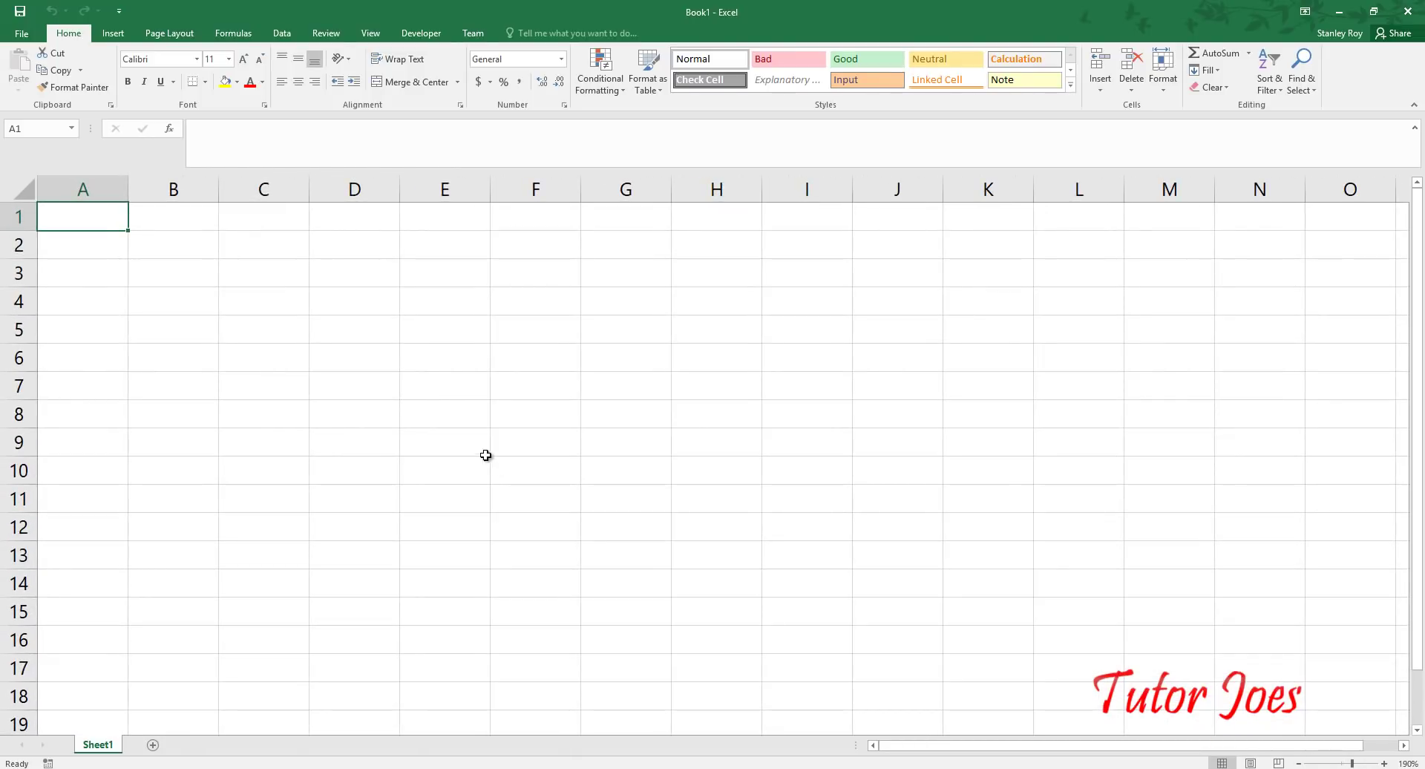
Enter =NOW() in F5 and fill it down into F6
click(505, 339)
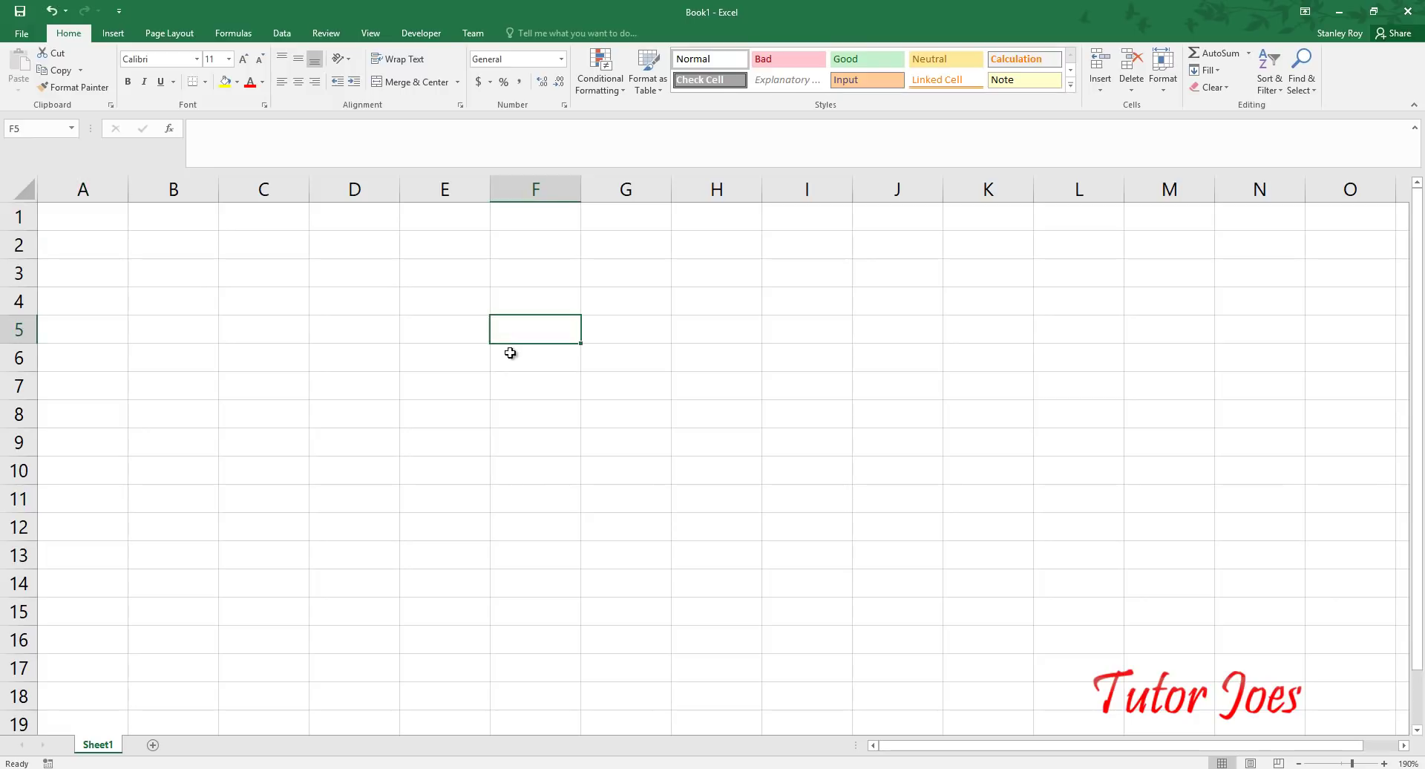
text(=n)
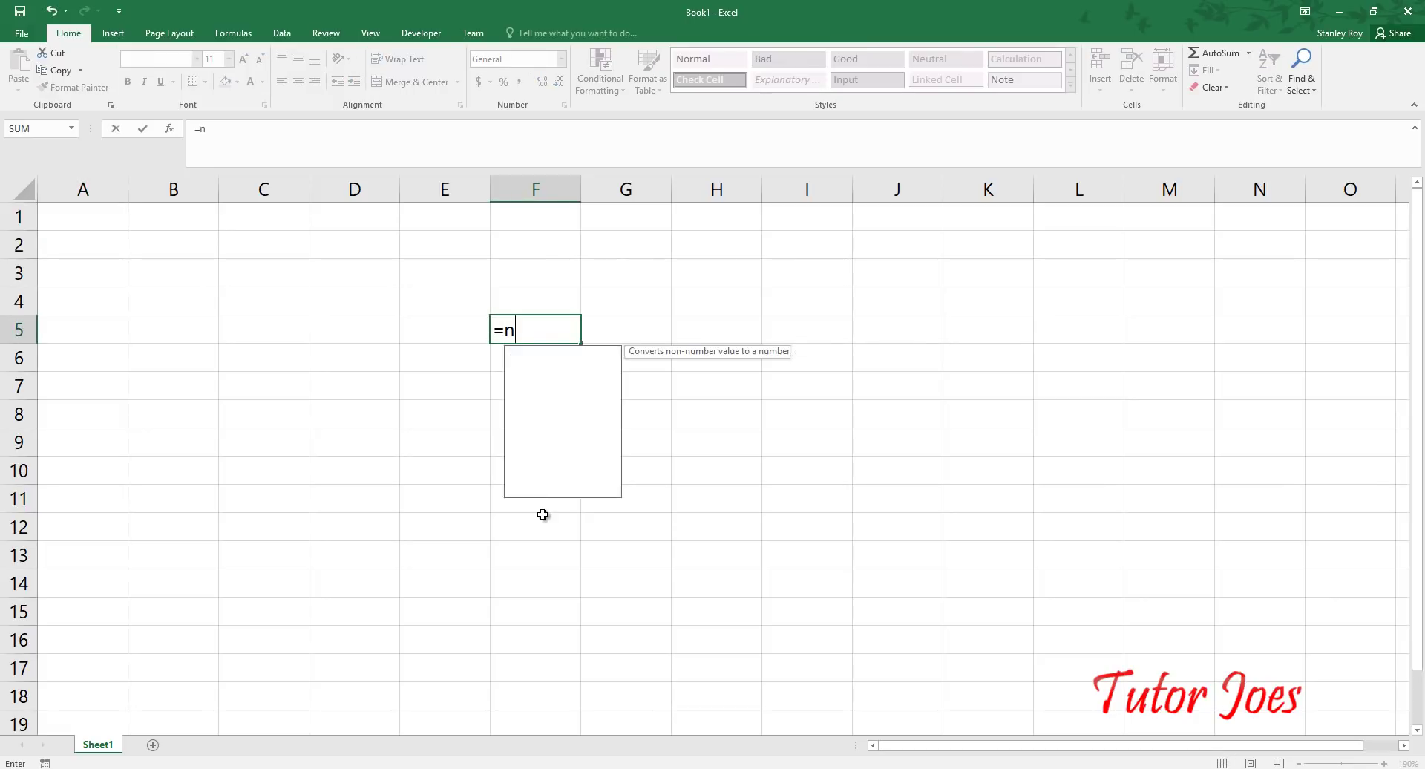
text(ow())
key(Return)
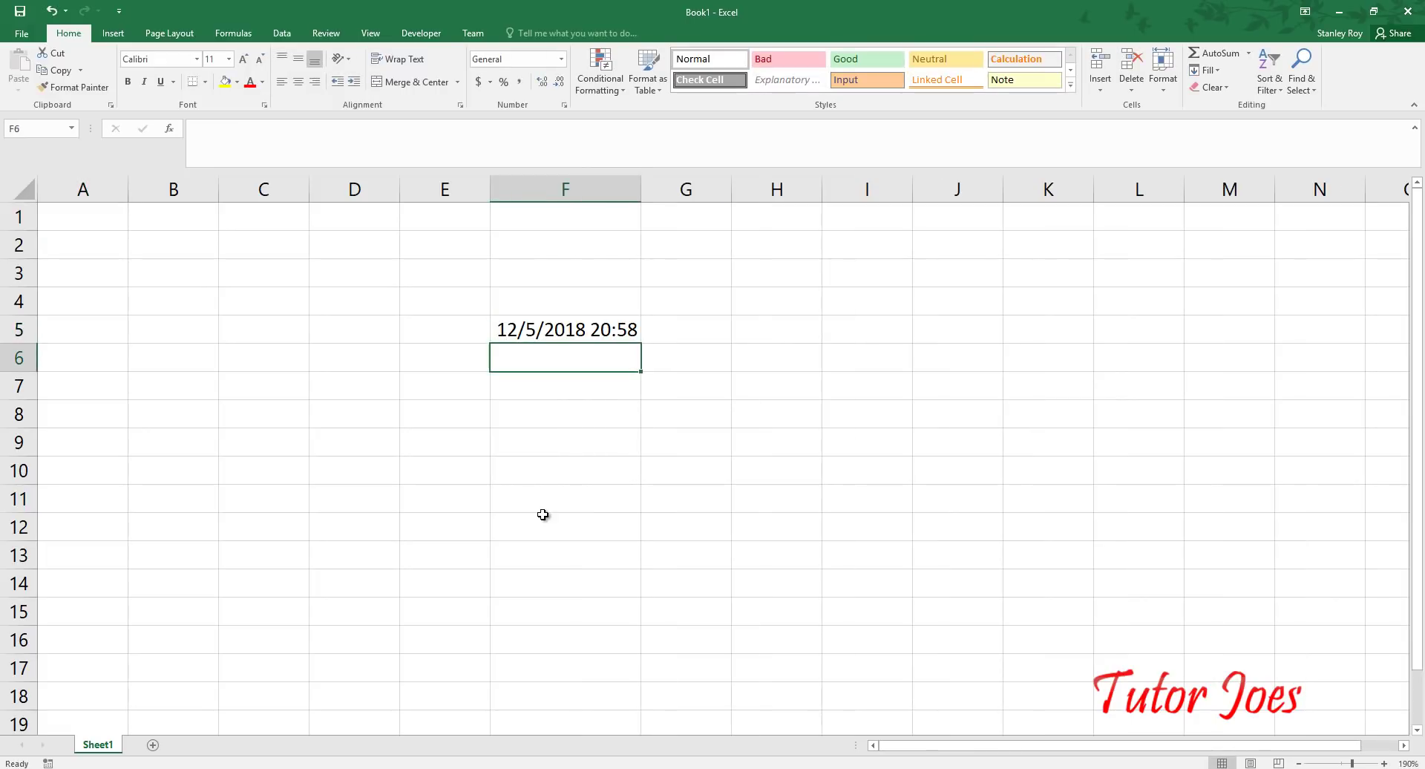
click(549, 327)
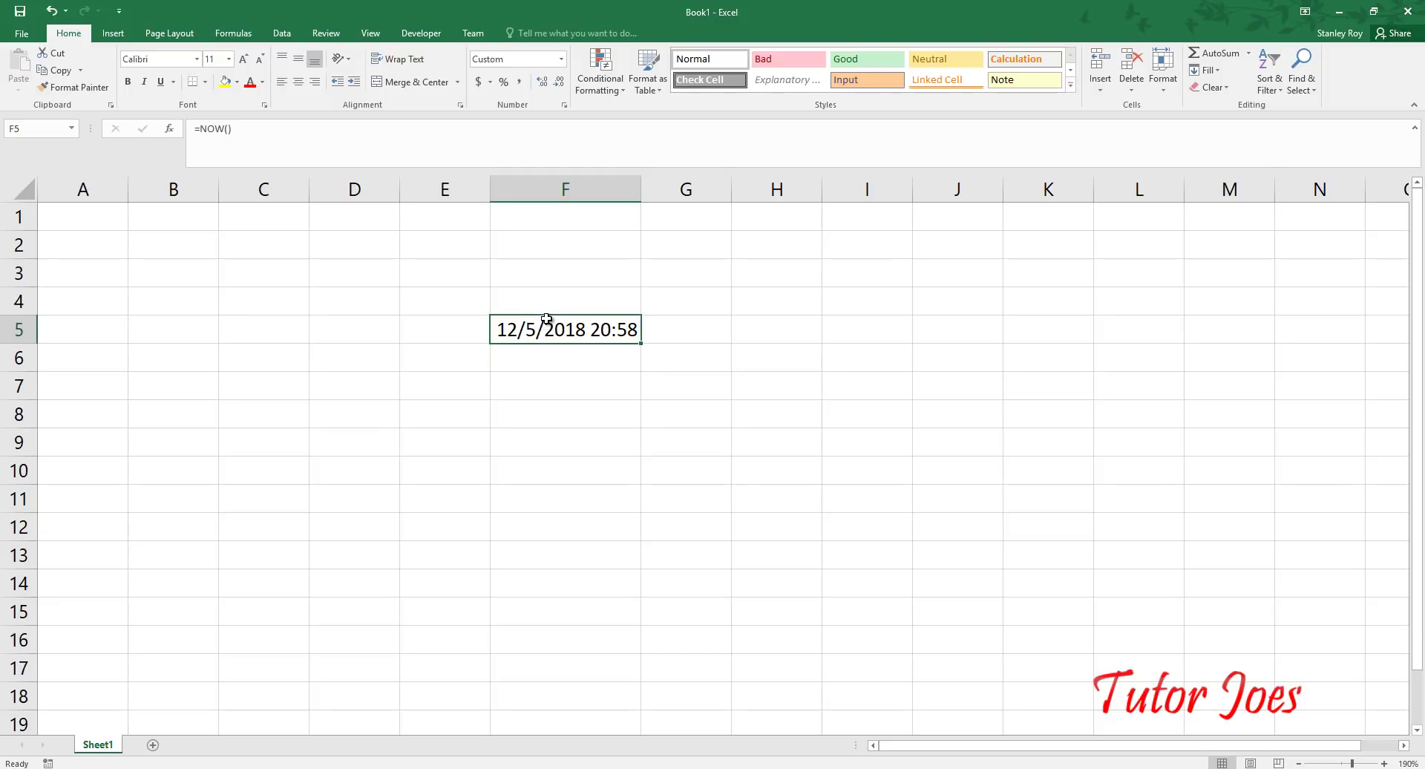
drag(640, 343, 640, 388)
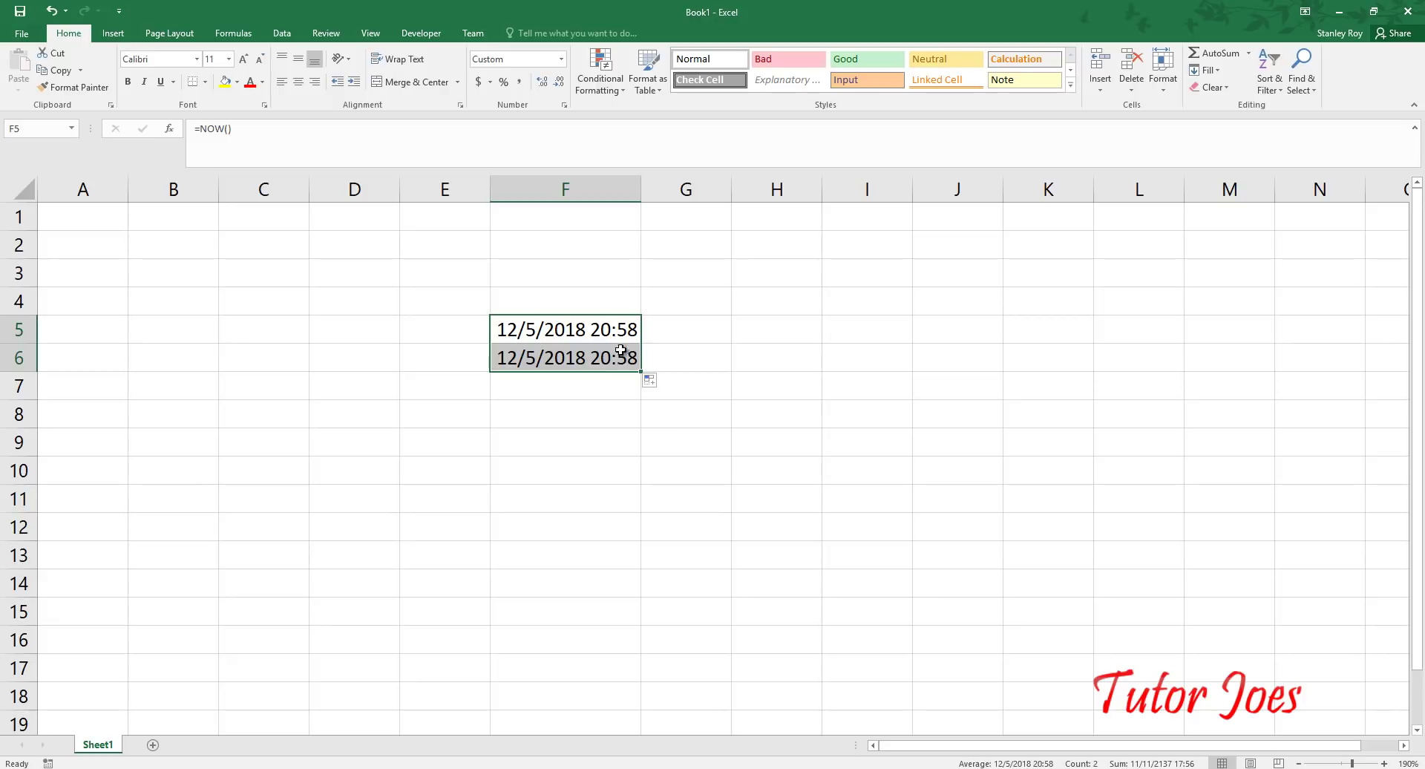
Give column F the custom format hh:mm:ss AM/PM, adapted from h:mm:ss AM/PM
click(613, 331)
click(582, 189)
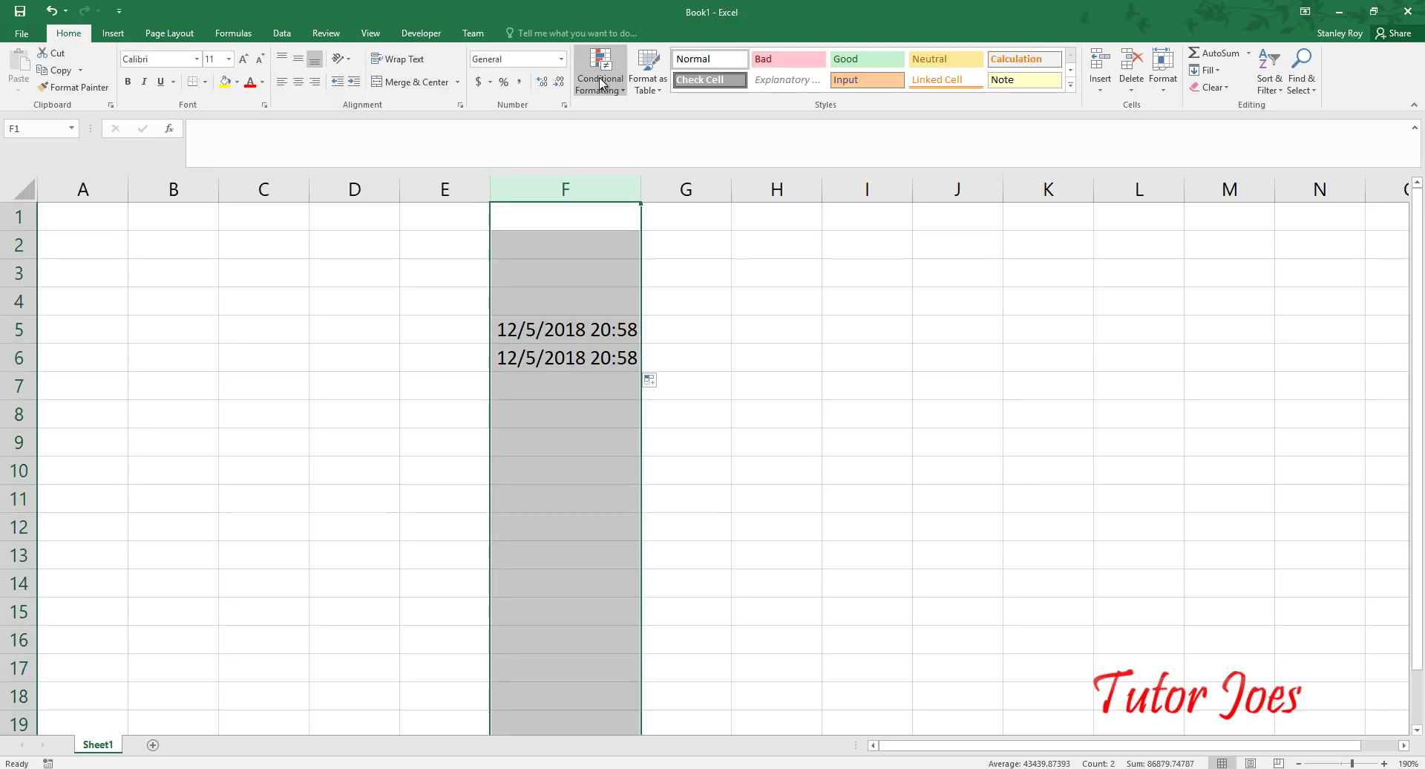
right_click(580, 205)
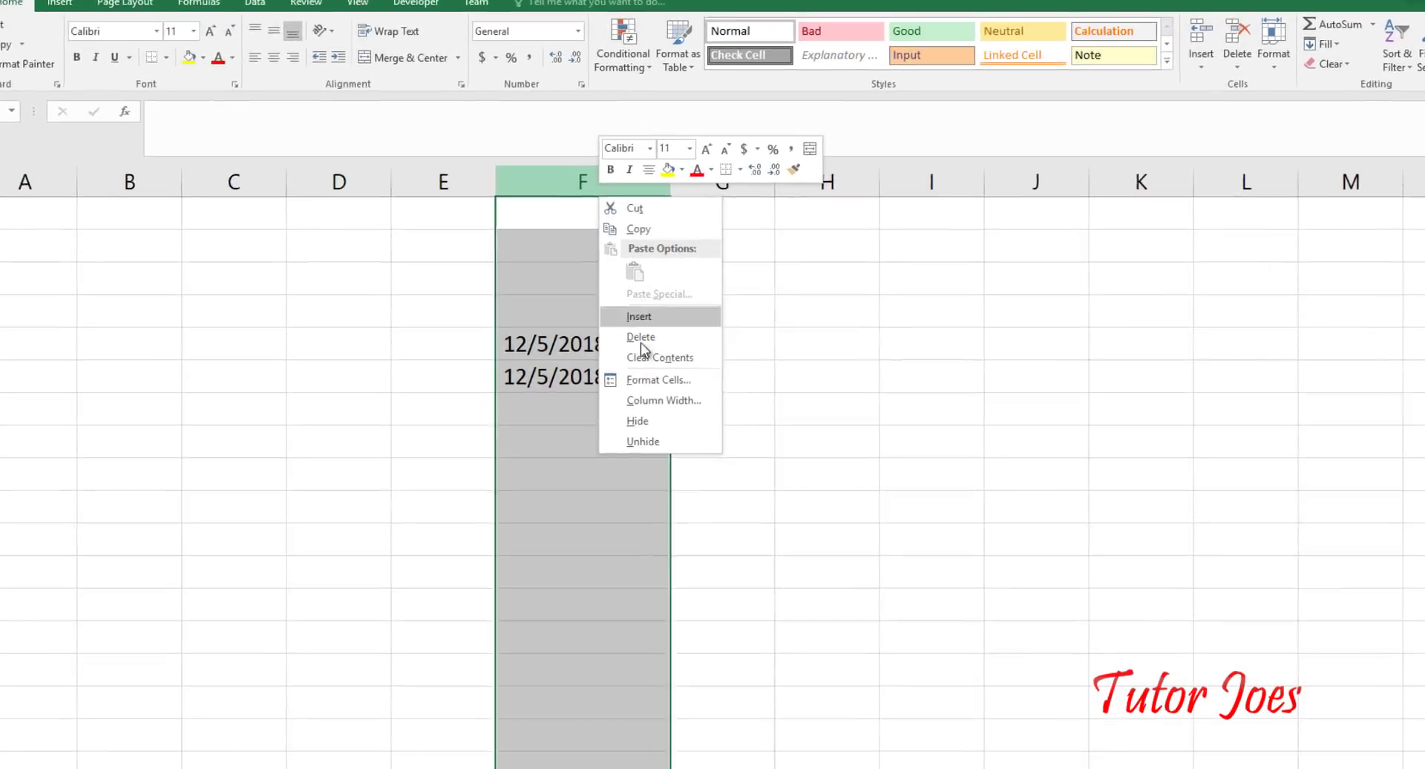
key(ctrl+1)
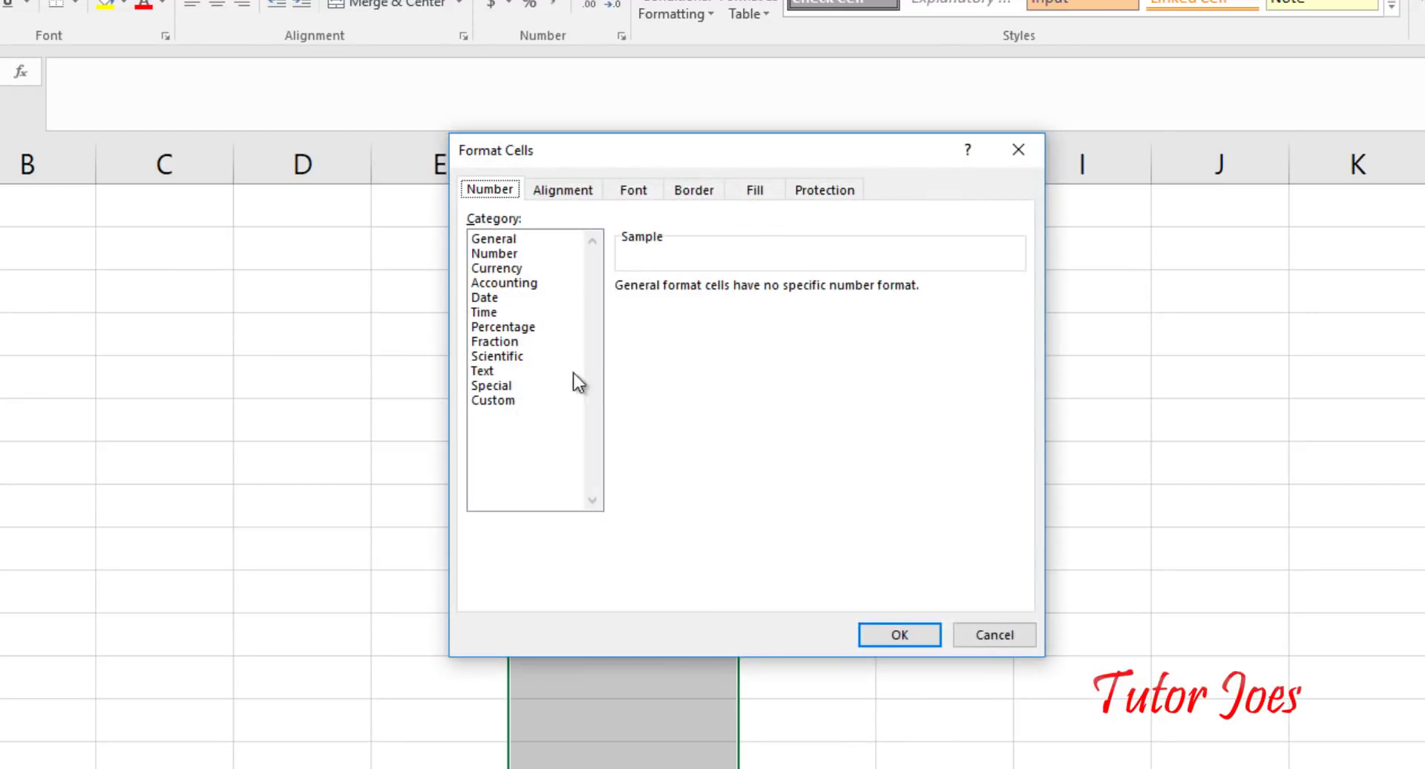
click(527, 403)
click(675, 432)
scroll(688, 435, down, 3)
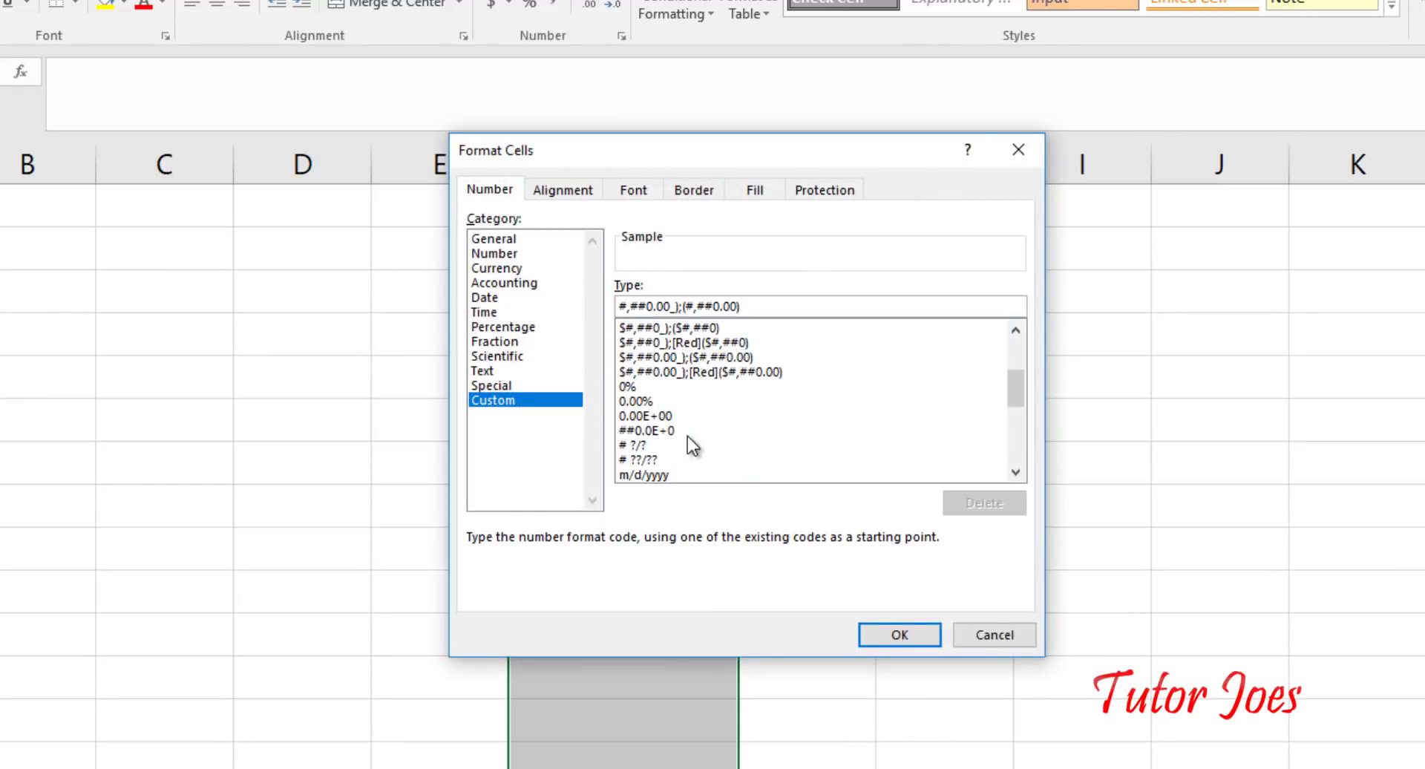
scroll(694, 436, down, 1)
scroll(693, 436, down, 2)
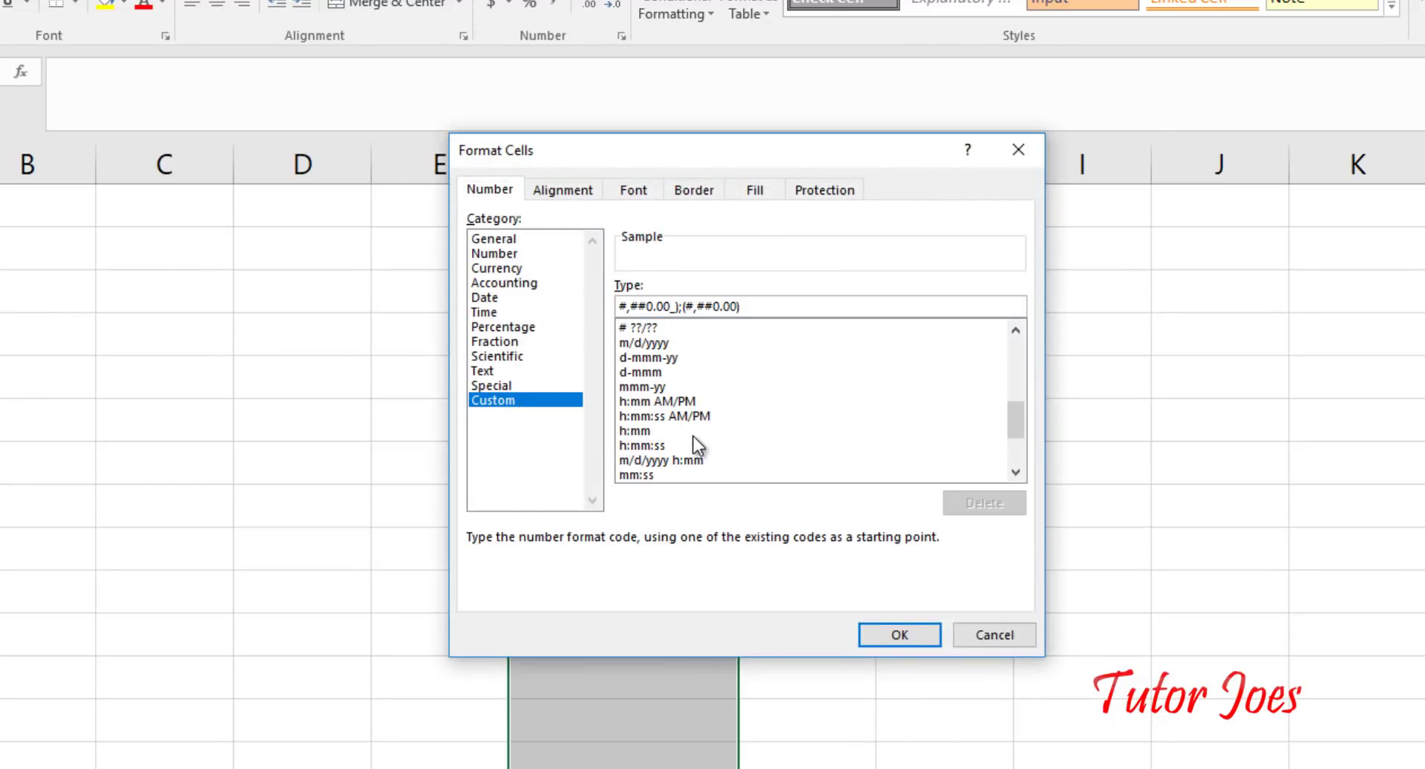
click(652, 417)
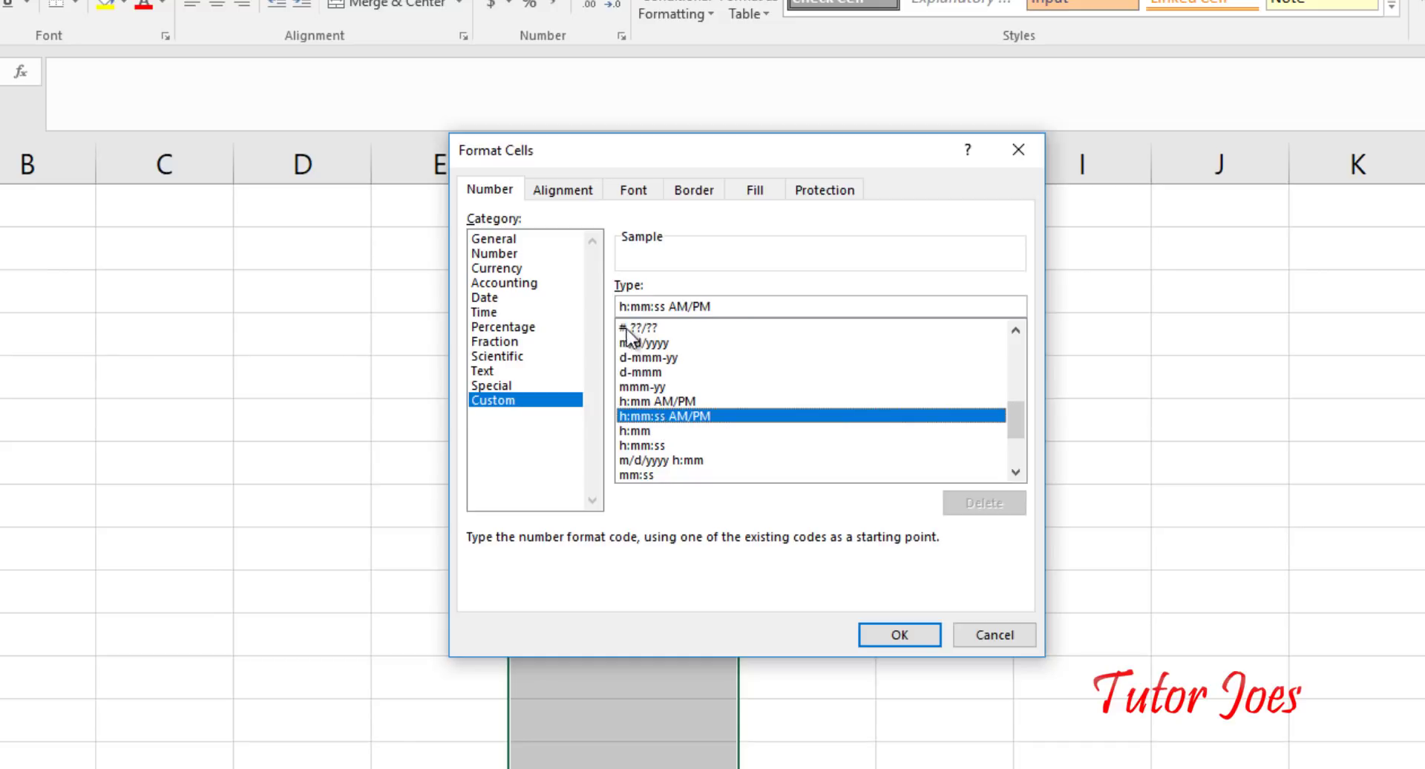
click(620, 306)
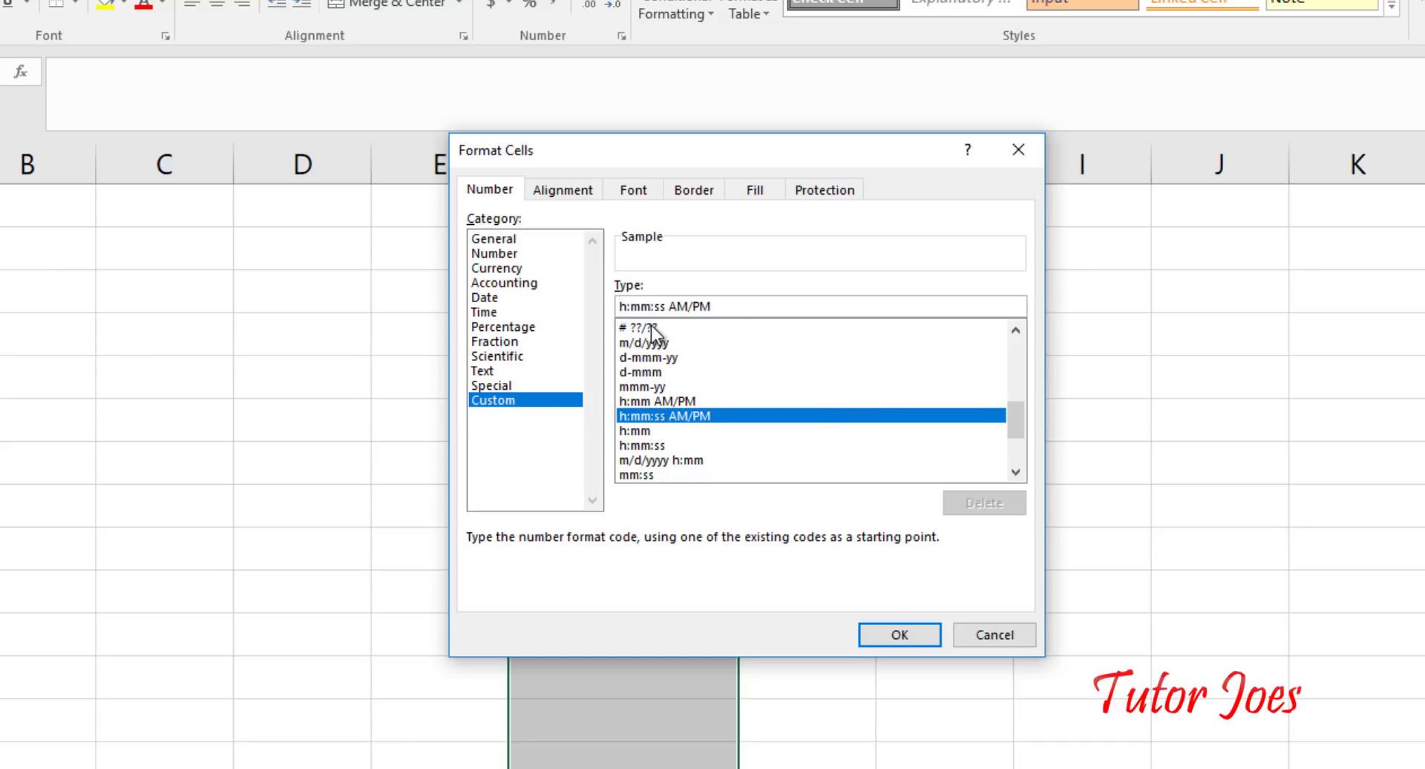
text(h)
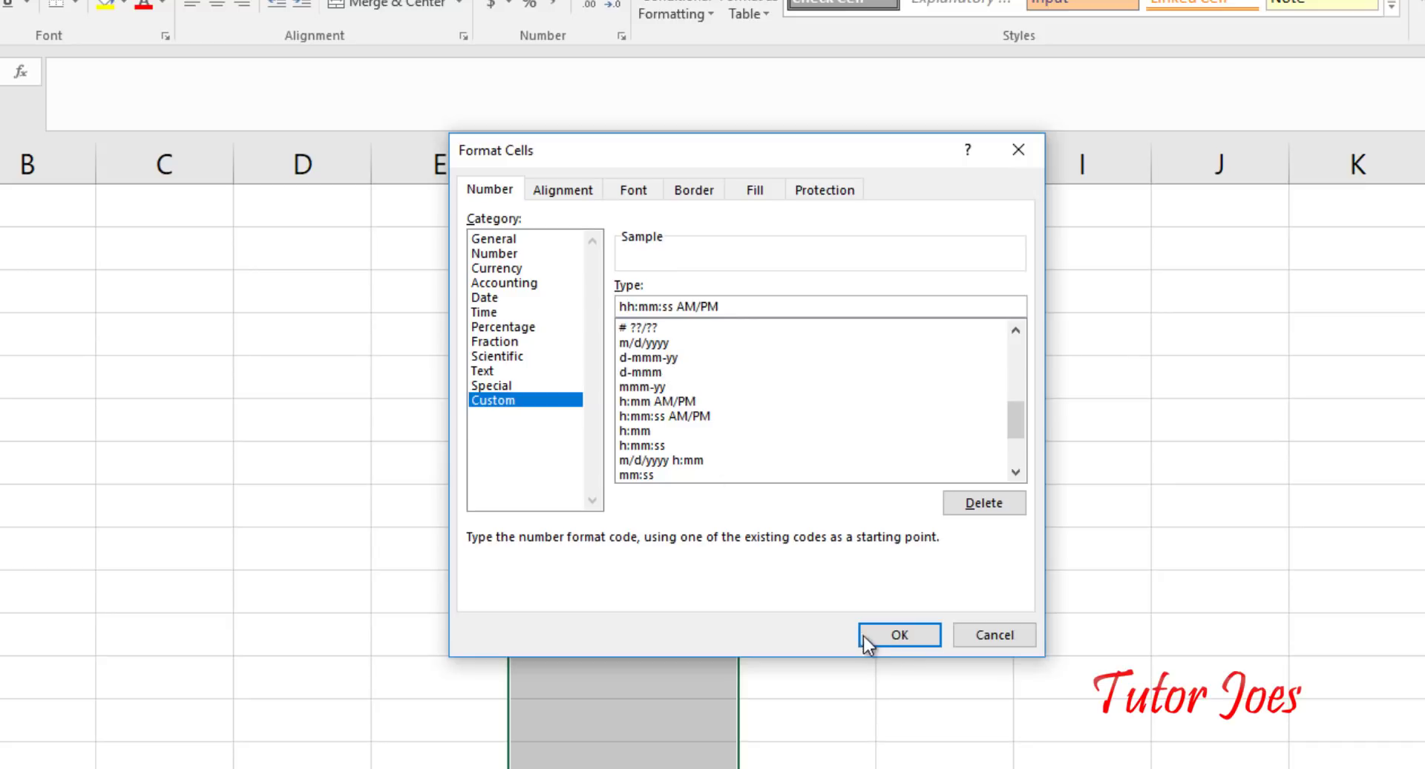
click(898, 635)
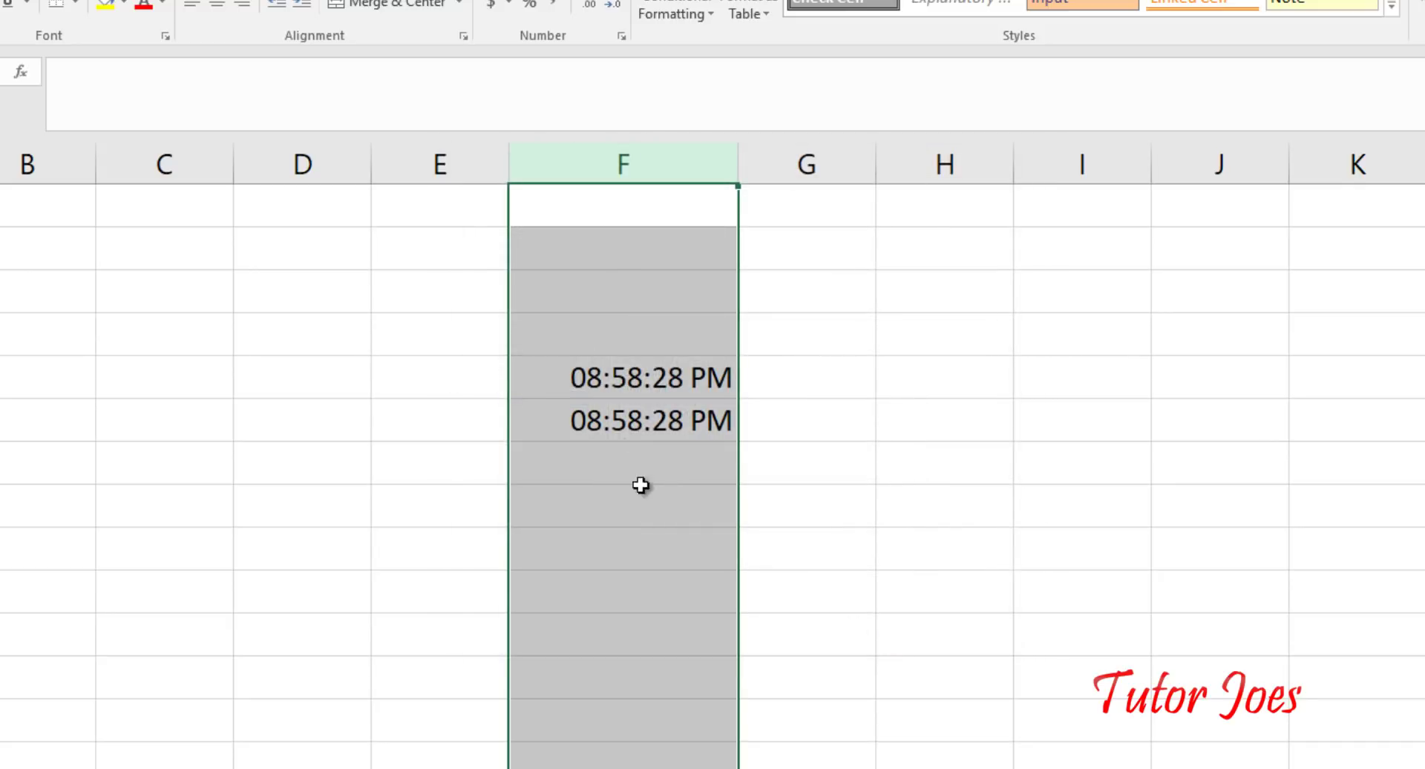
Copy the NOW formula down to a third row and re-enter it to refresh the times
click(585, 377)
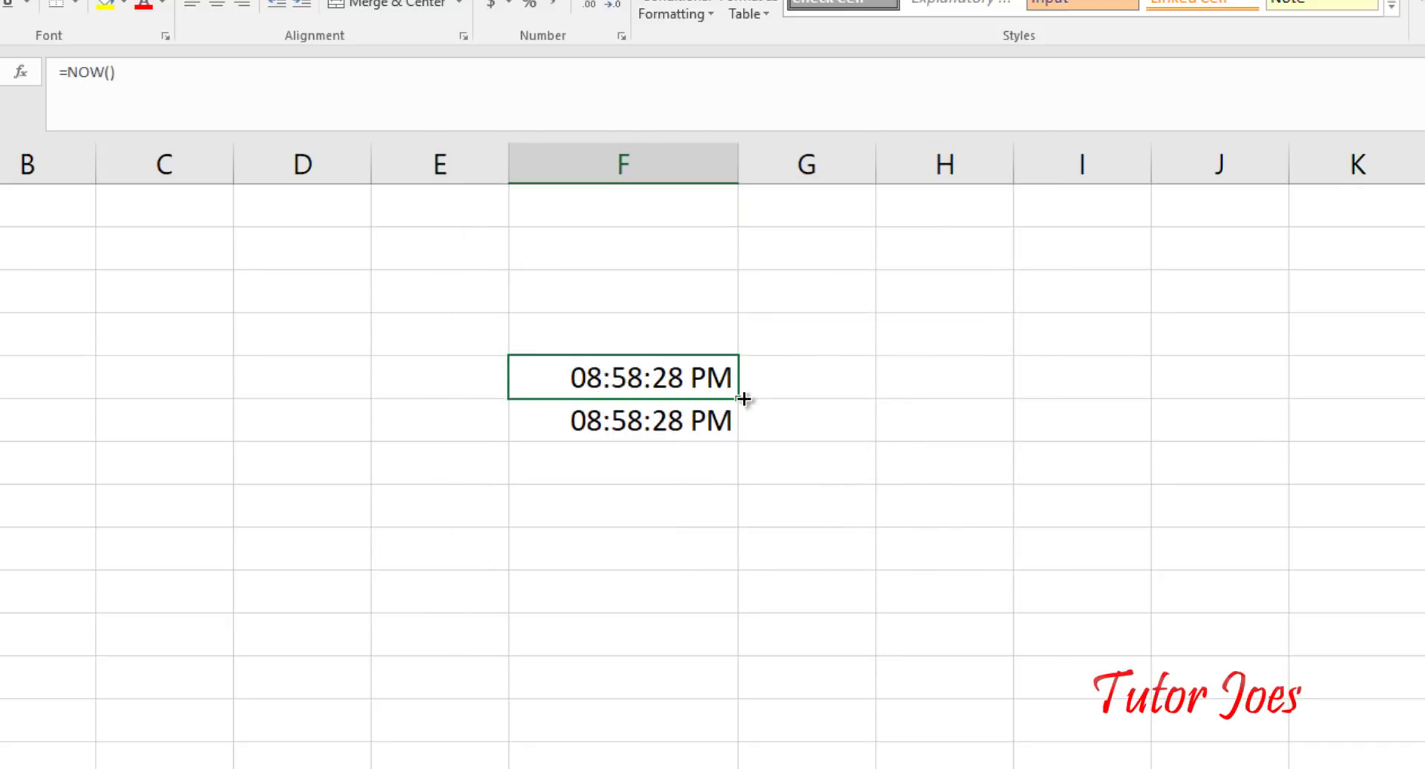
drag(738, 399, 739, 475)
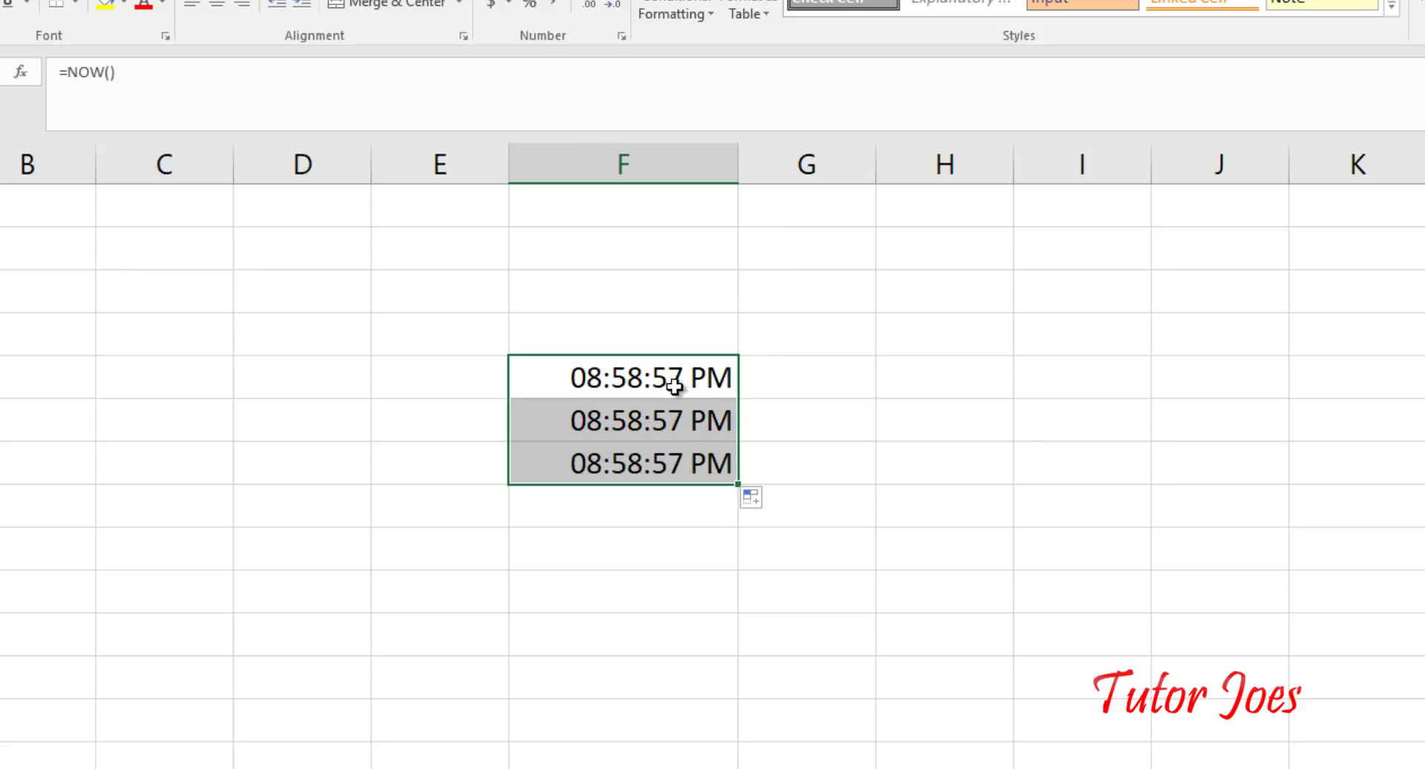
double_click(683, 464)
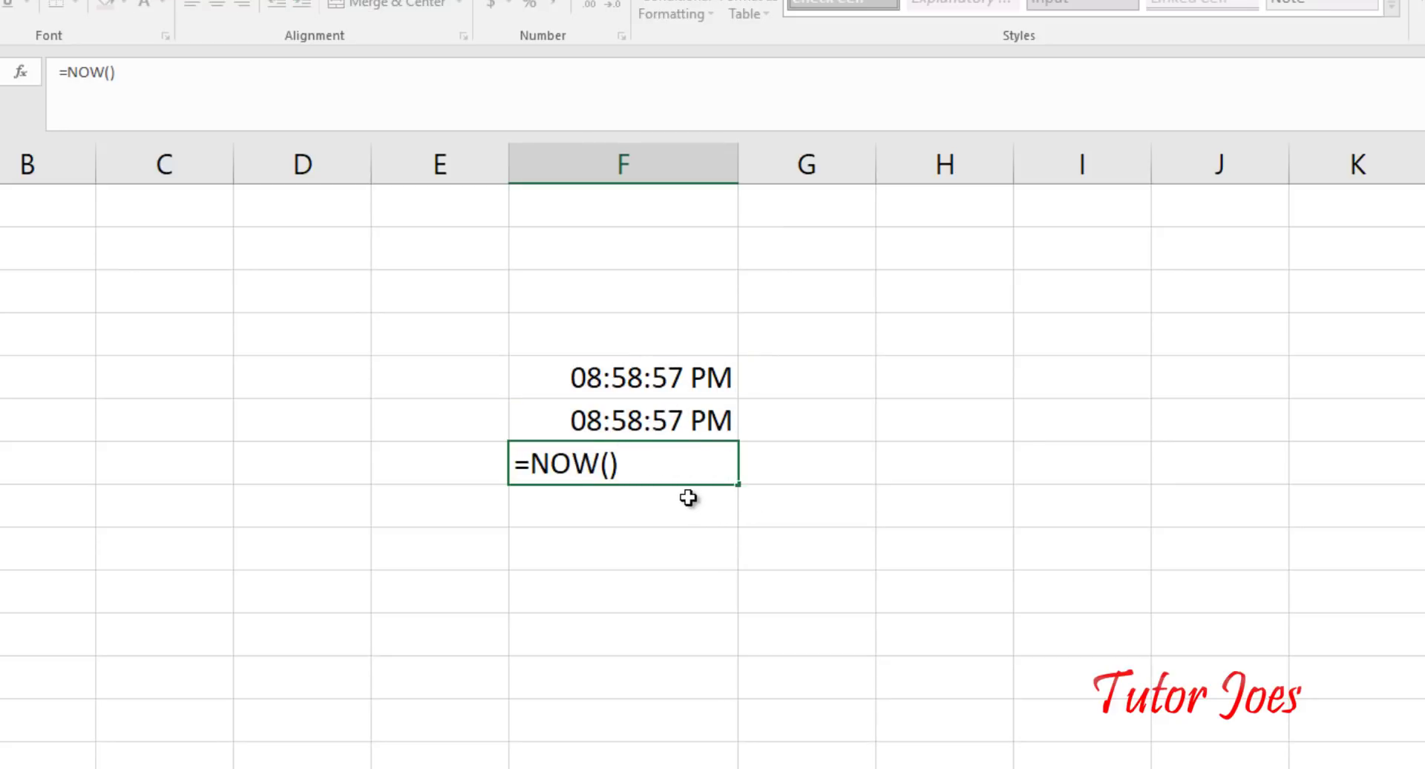
key(Return)
key(Up)
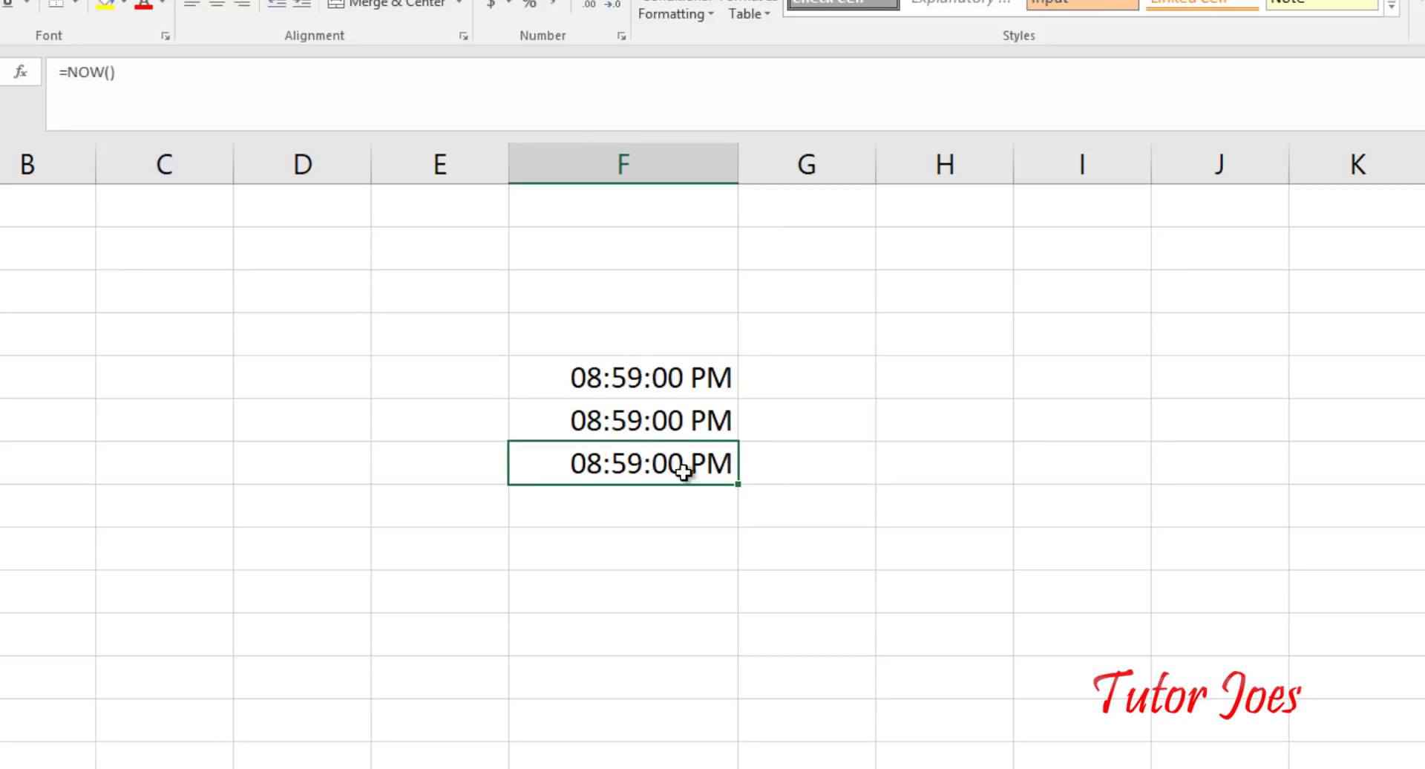
key(Down)
Re-enter the top NOW formula and check the three refreshed time cells
key(Up)
key(Up)
key(Up)
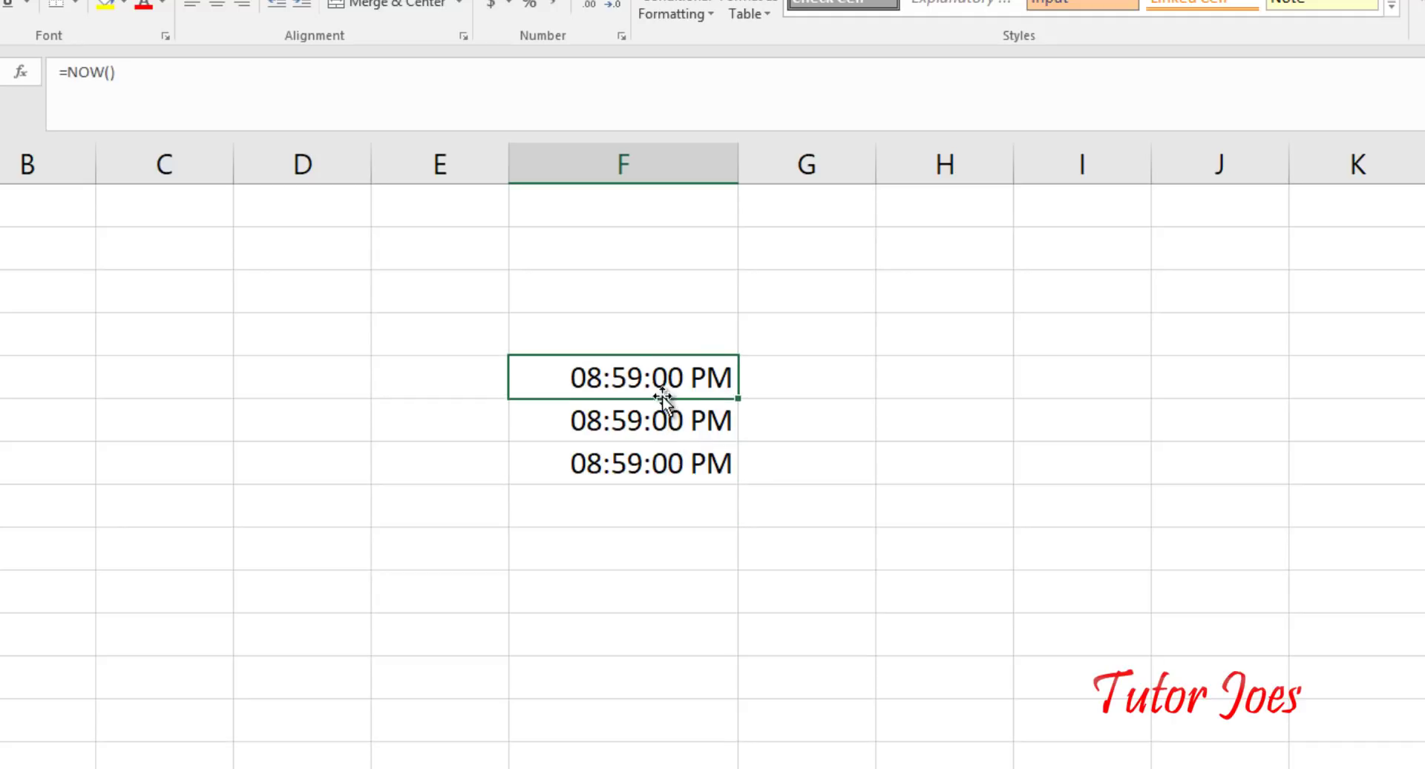
double_click(662, 386)
key(Return)
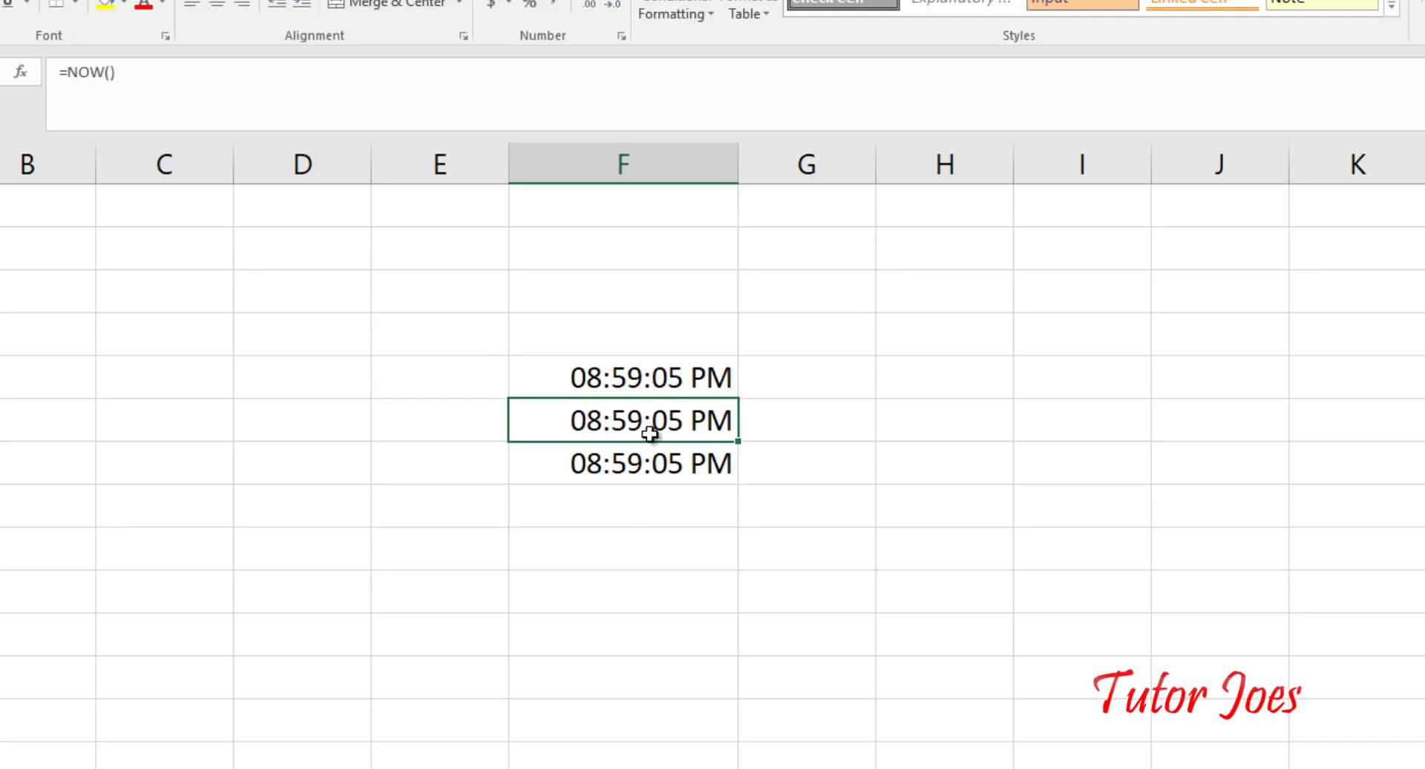
click(663, 386)
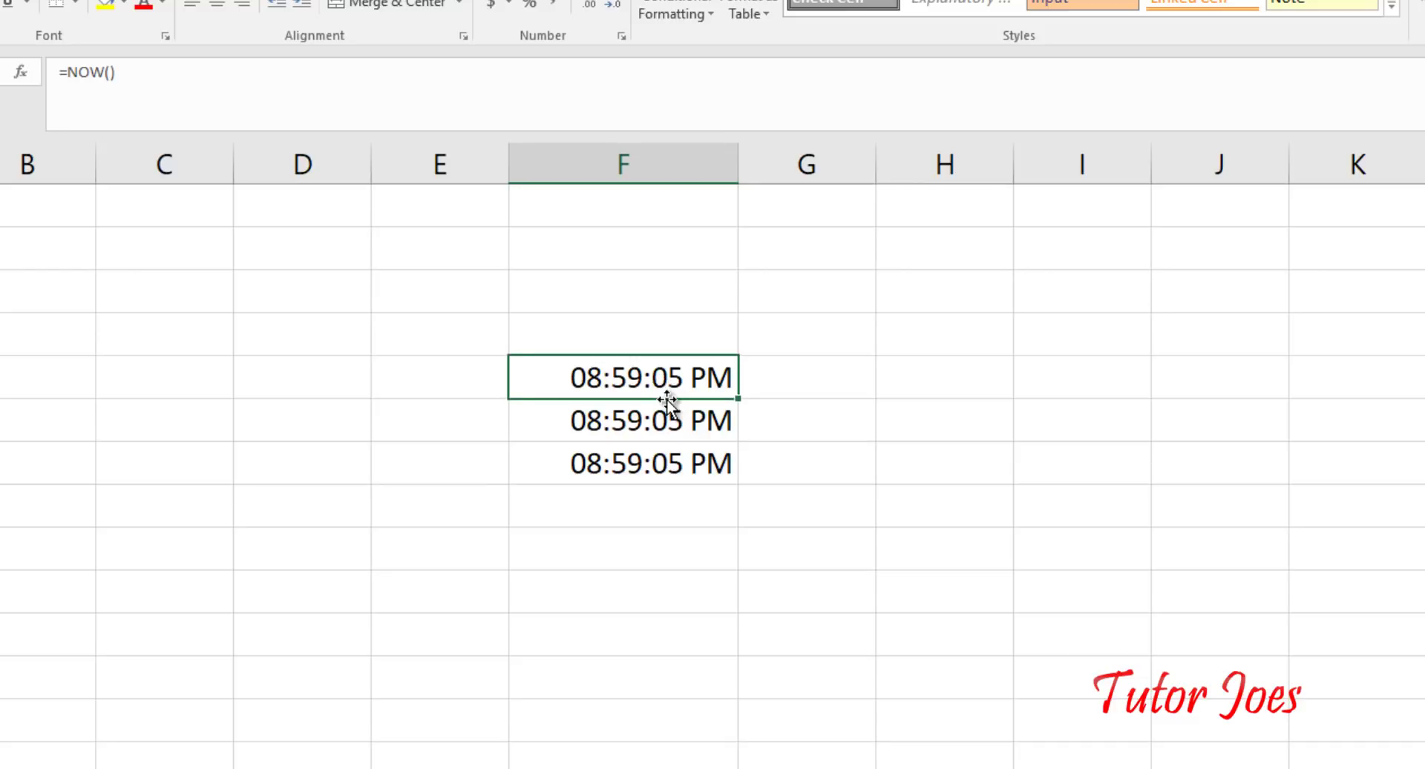
click(660, 425)
click(654, 464)
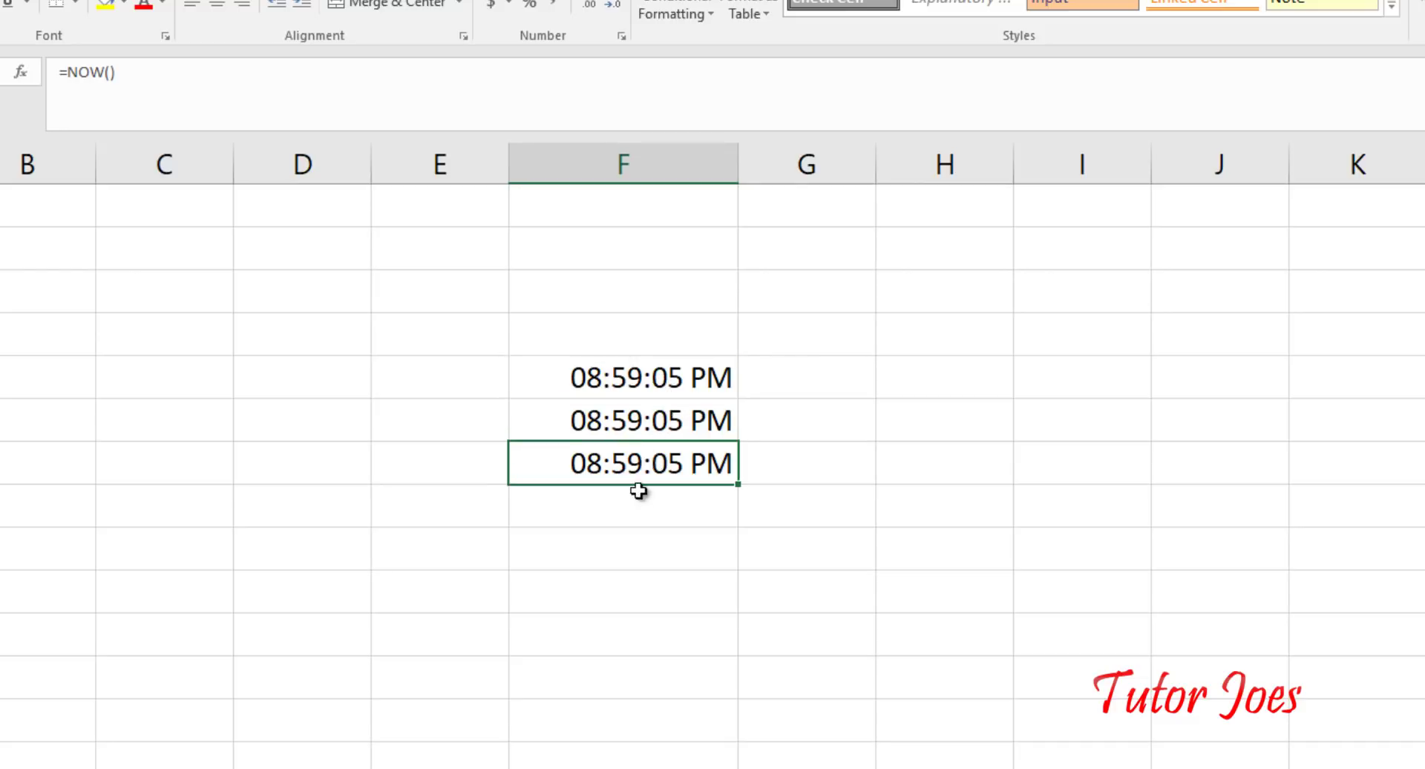
click(625, 384)
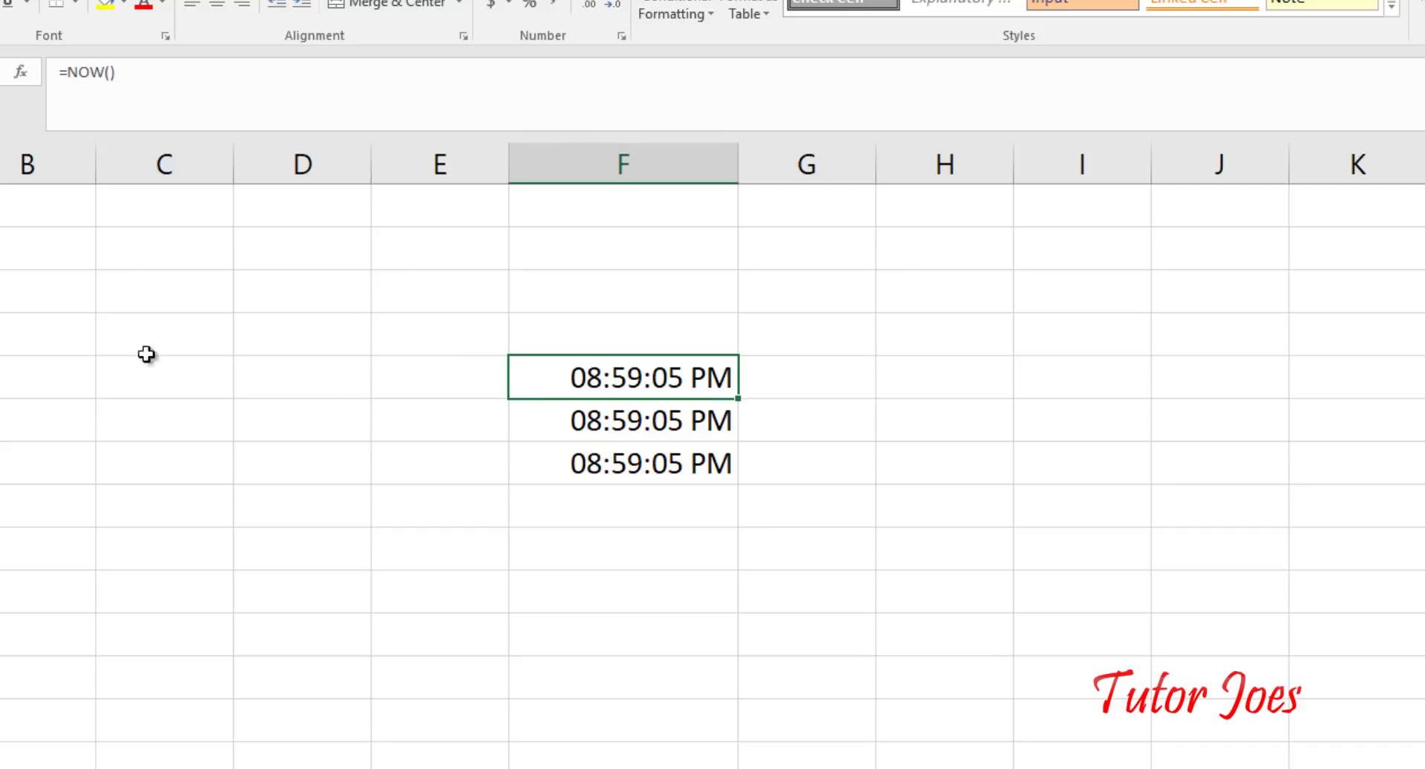
Delete column F with its time values, leaving the sheet empty
scroll(413, 483, up, 2)
scroll(414, 484, up, 2)
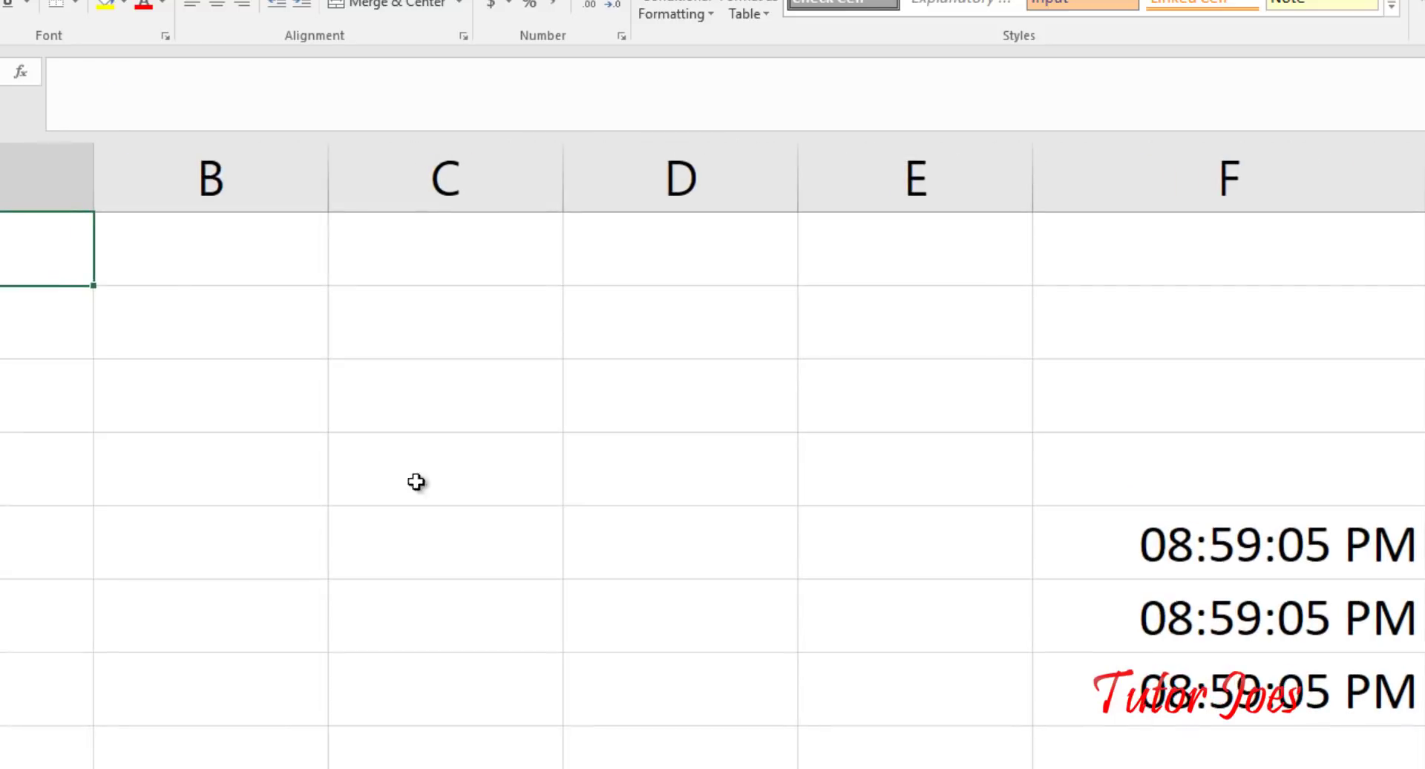
click(1172, 171)
right_click(1172, 171)
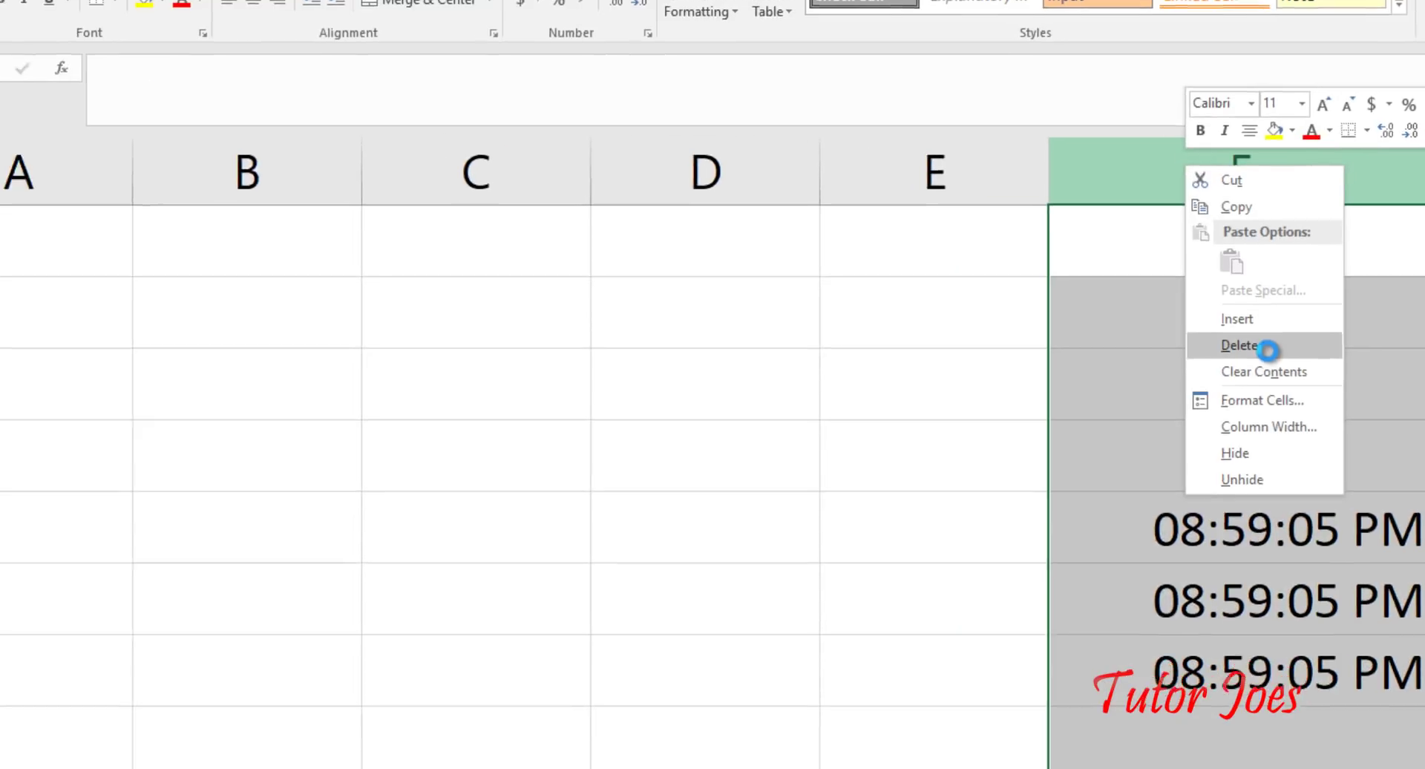
click(1267, 350)
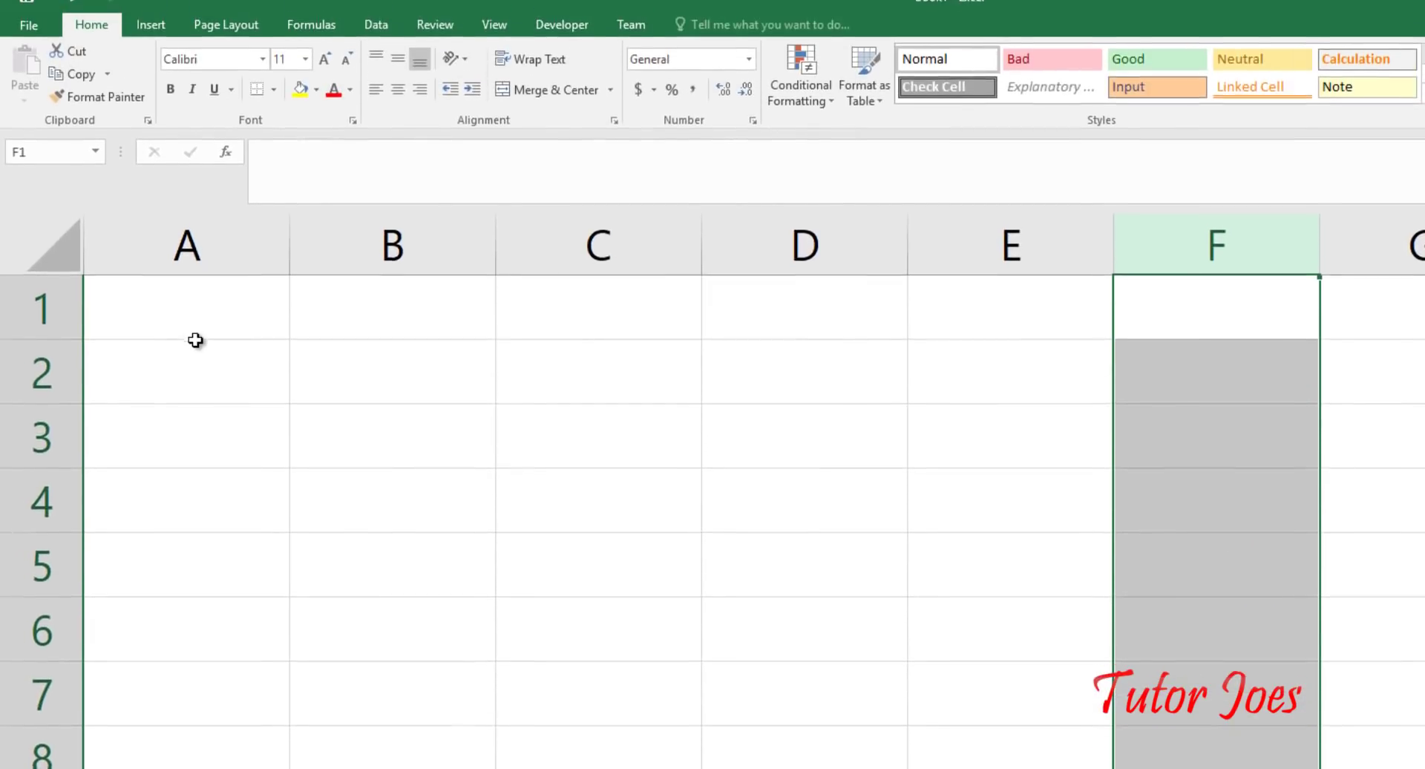
key(ctrl+n)
scroll(230, 476, up, 1)
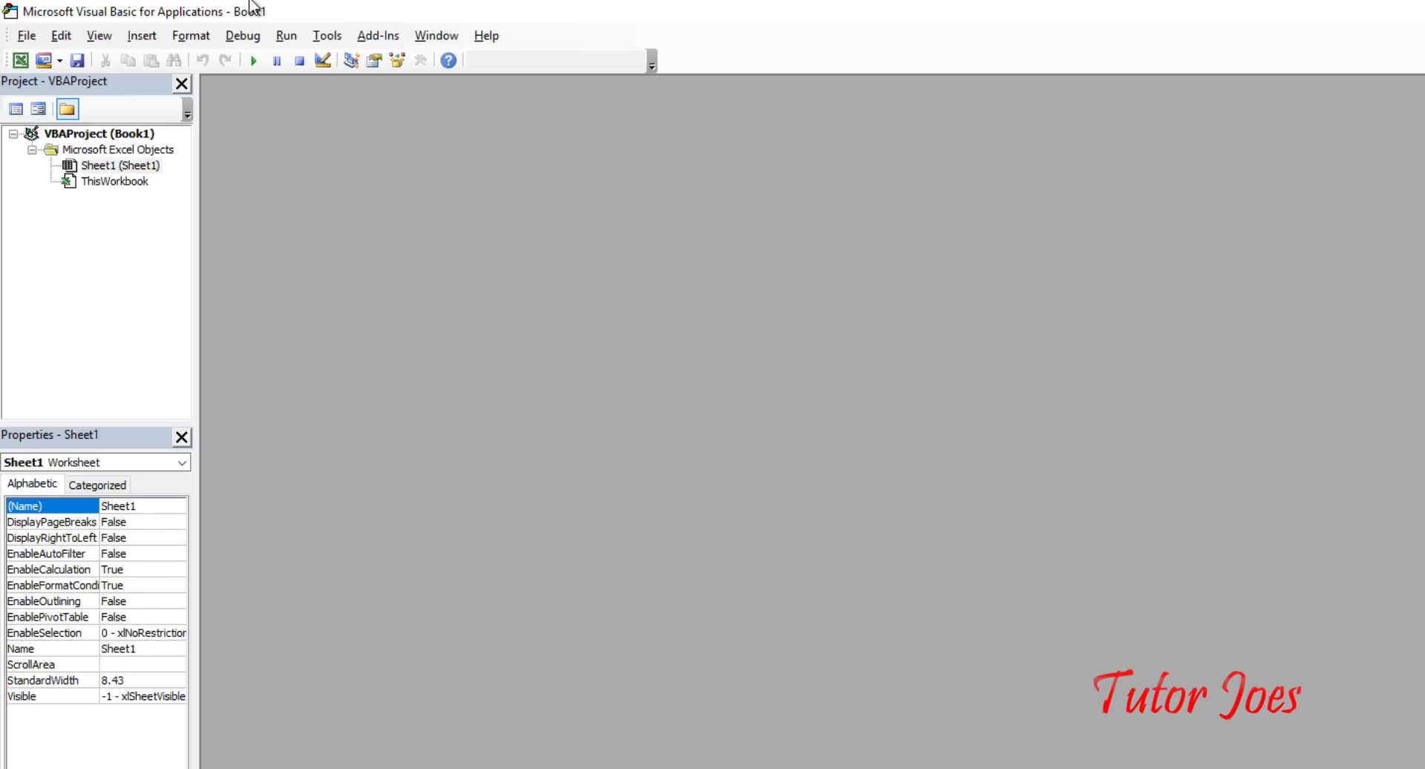
Insert a new code module under Sheet1, with the editor placed beside the sheet
mouse_move(422, 19)
mouse_down()
mouse_move(1122, 402)
mouse_move(940, 147)
mouse_up()
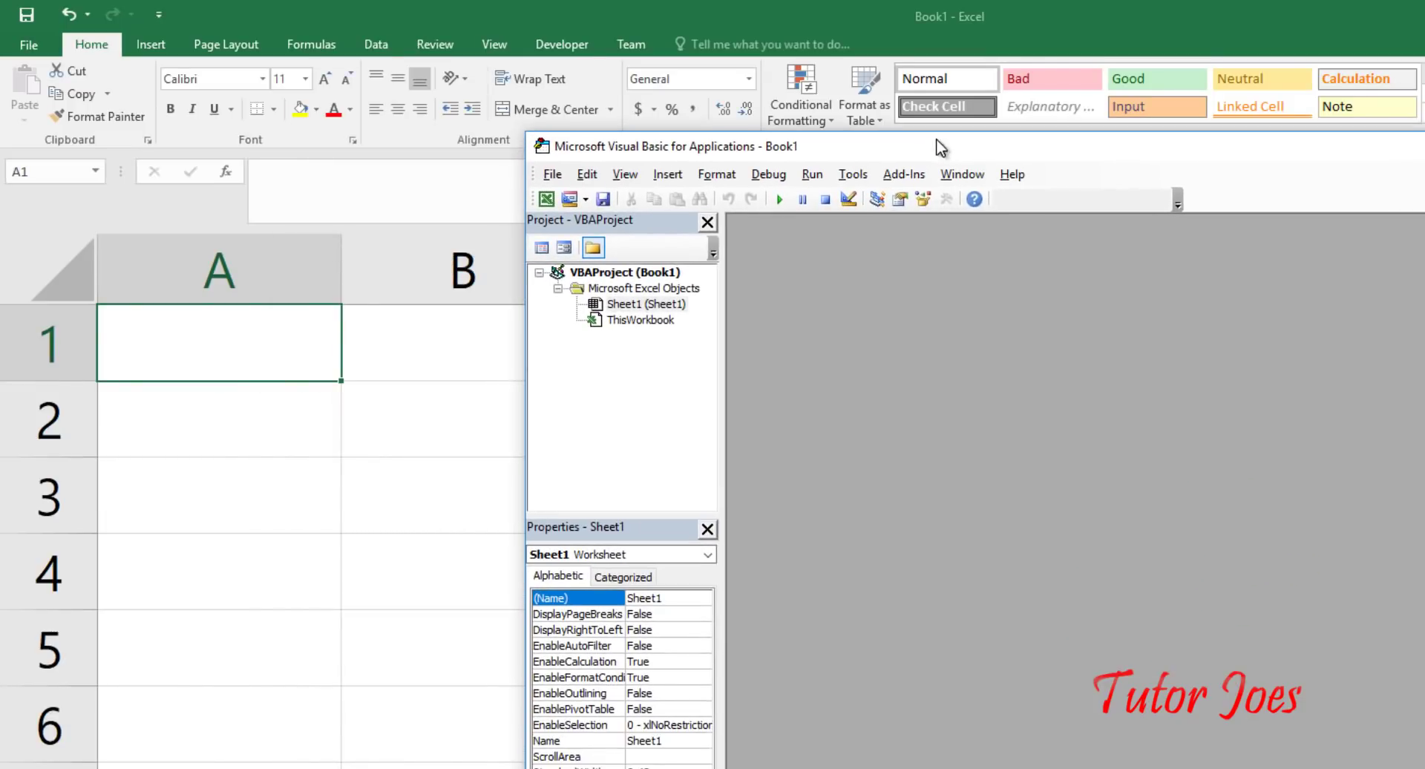
right_click(629, 371)
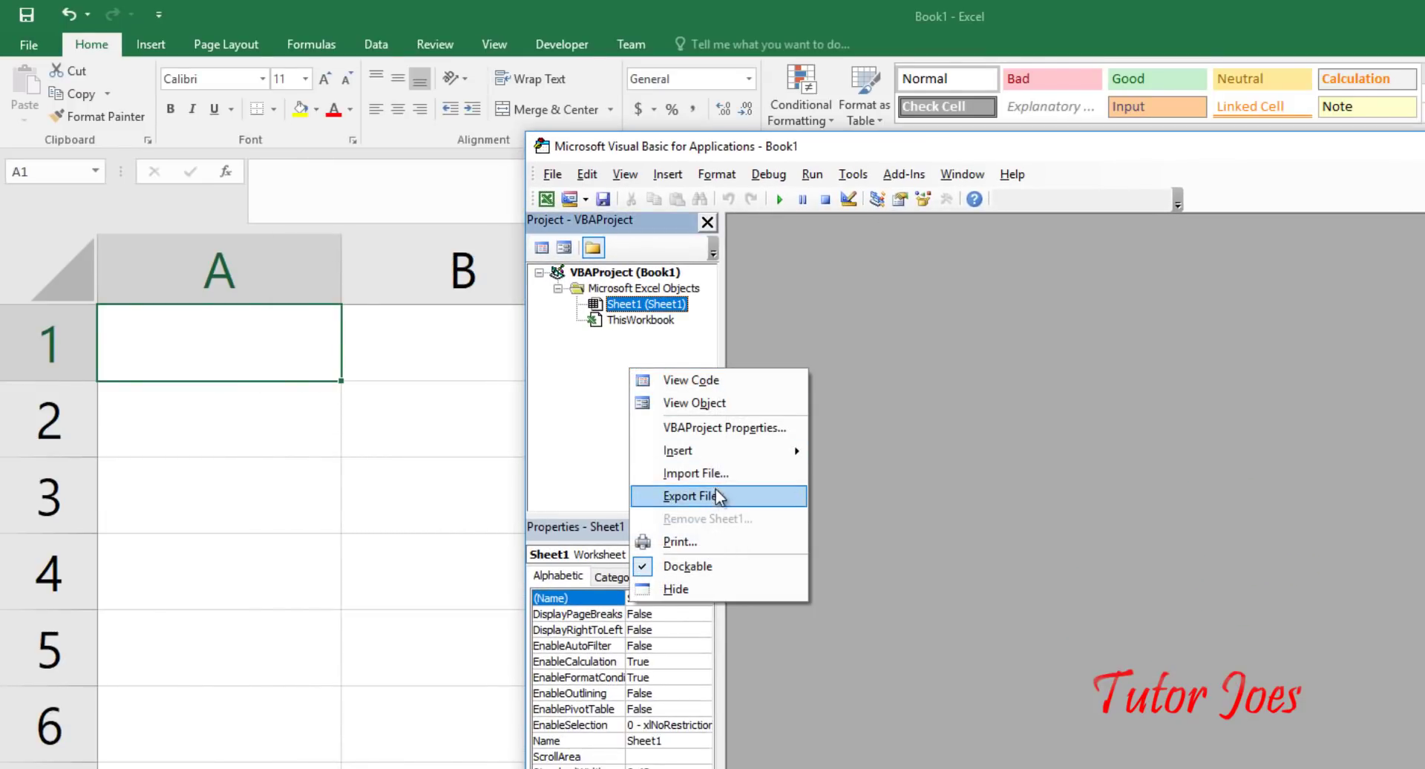
mouse_move(757, 450)
click(862, 476)
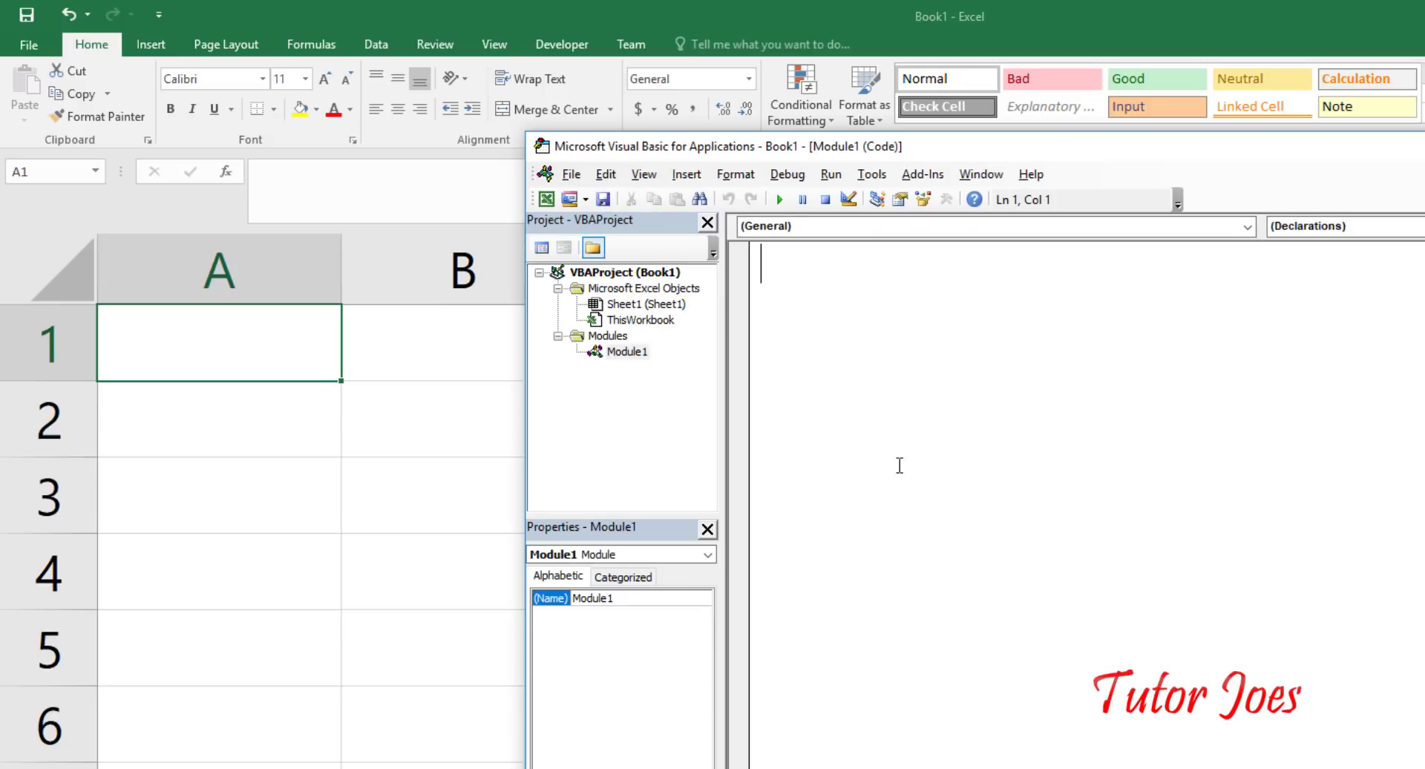
mouse_move(1000, 153)
mouse_down()
mouse_move(1029, 352)
mouse_move(1041, 289)
mouse_up()
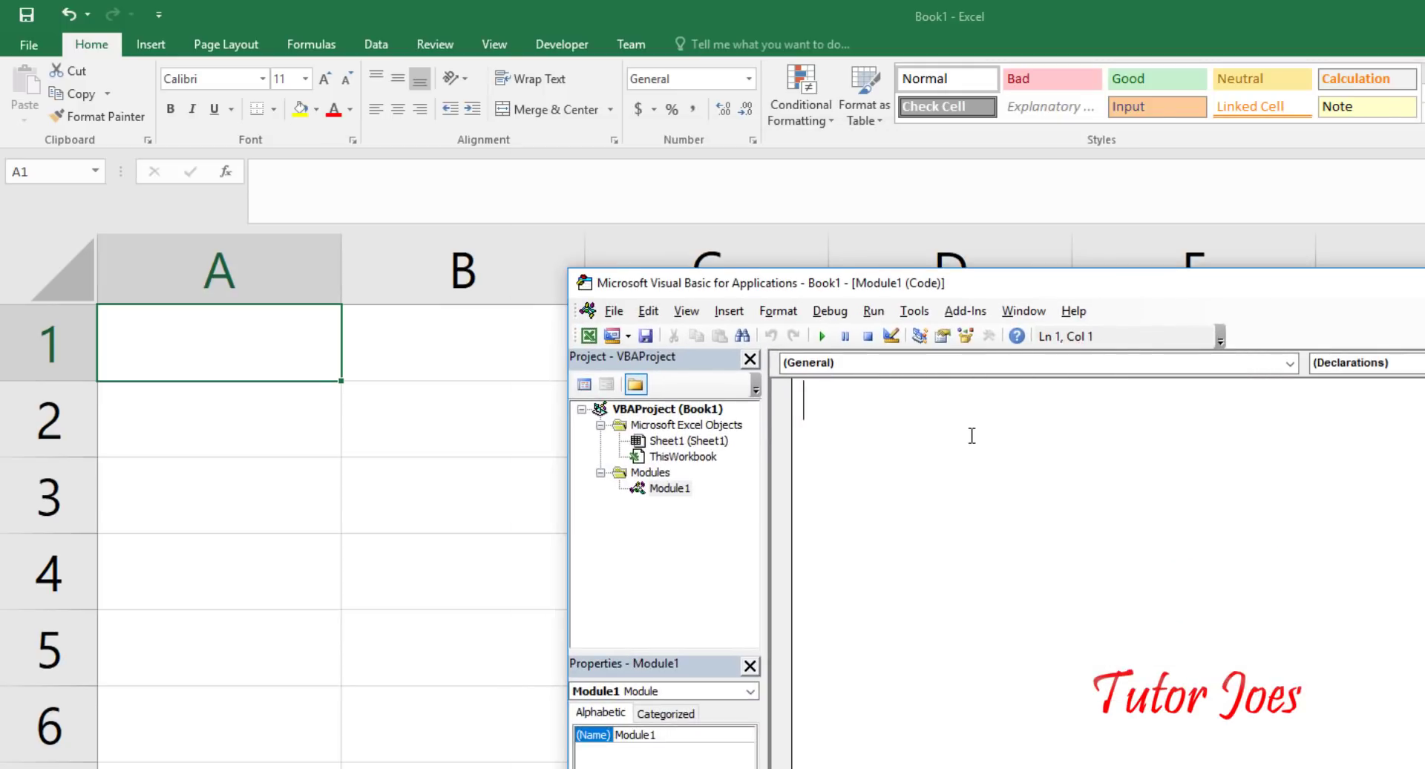
Write Sub runClock() with the line Range("A1").Value=Now()
text(s)
text(u)
text(b r)
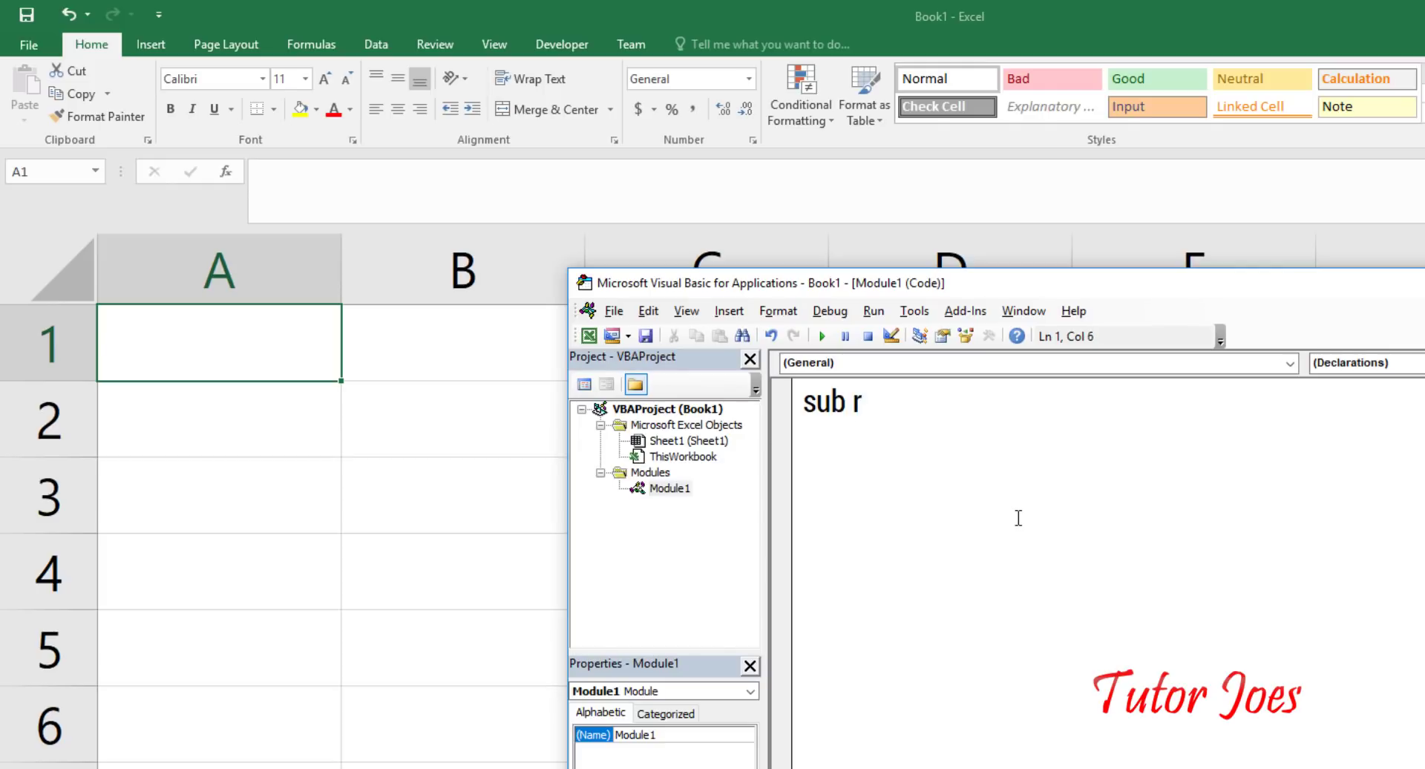
text(unClock)
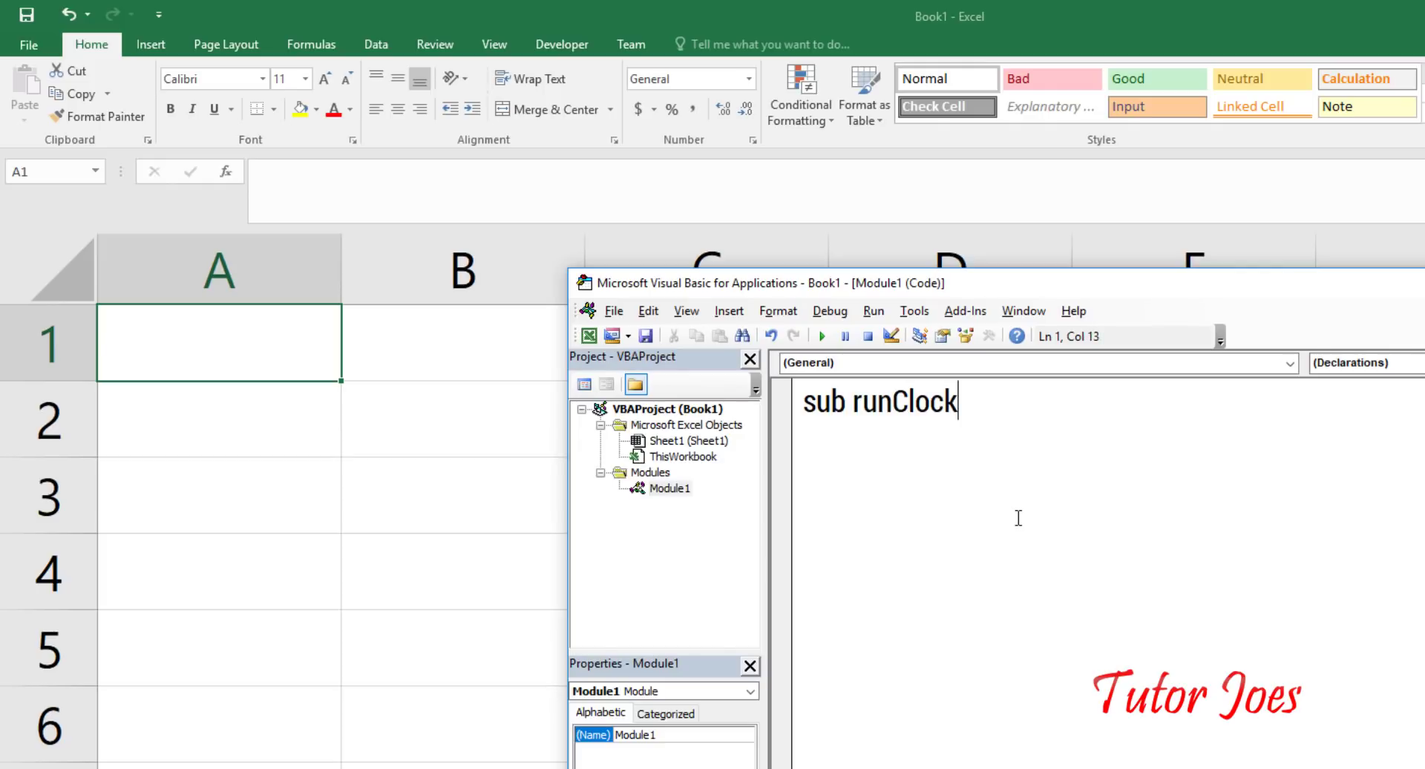
text(())
key(Return)
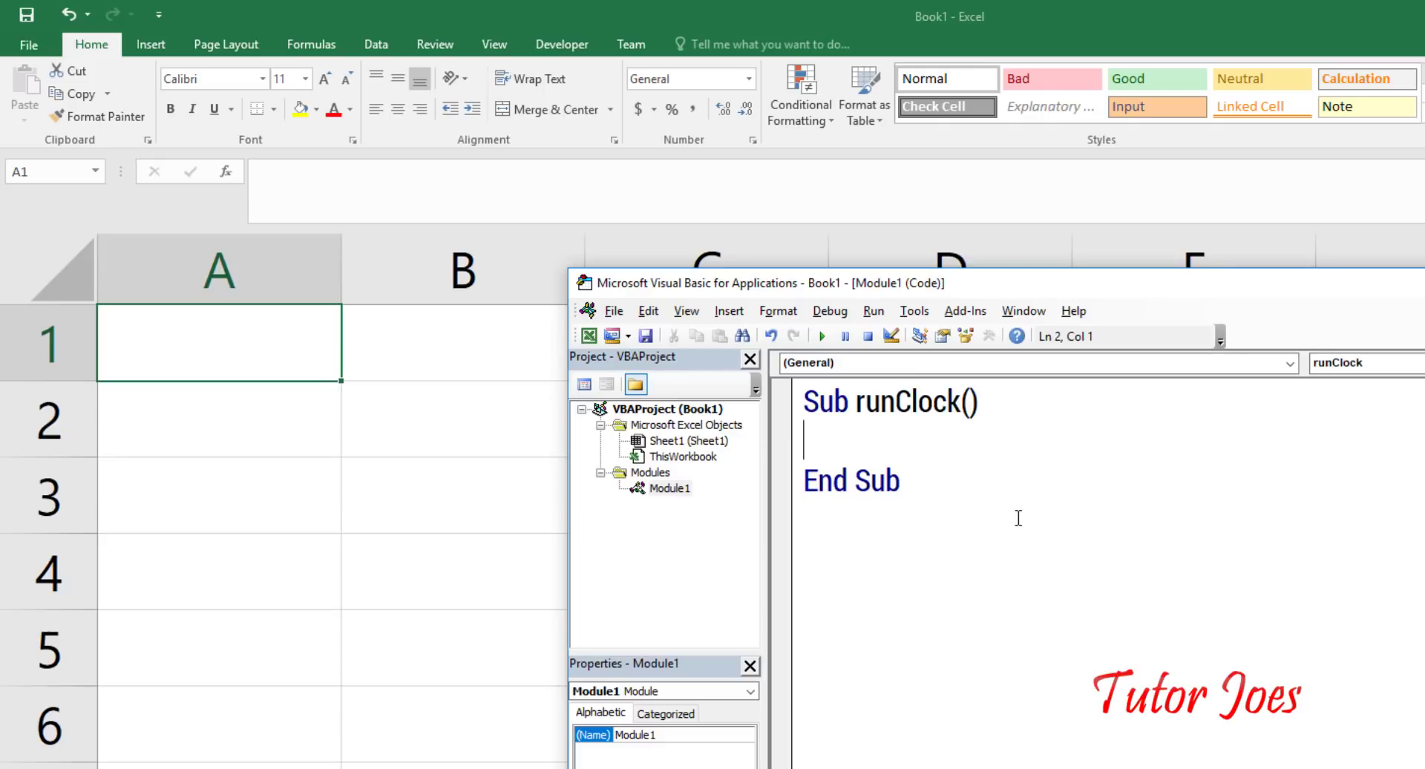
text(Ra)
text(ng)
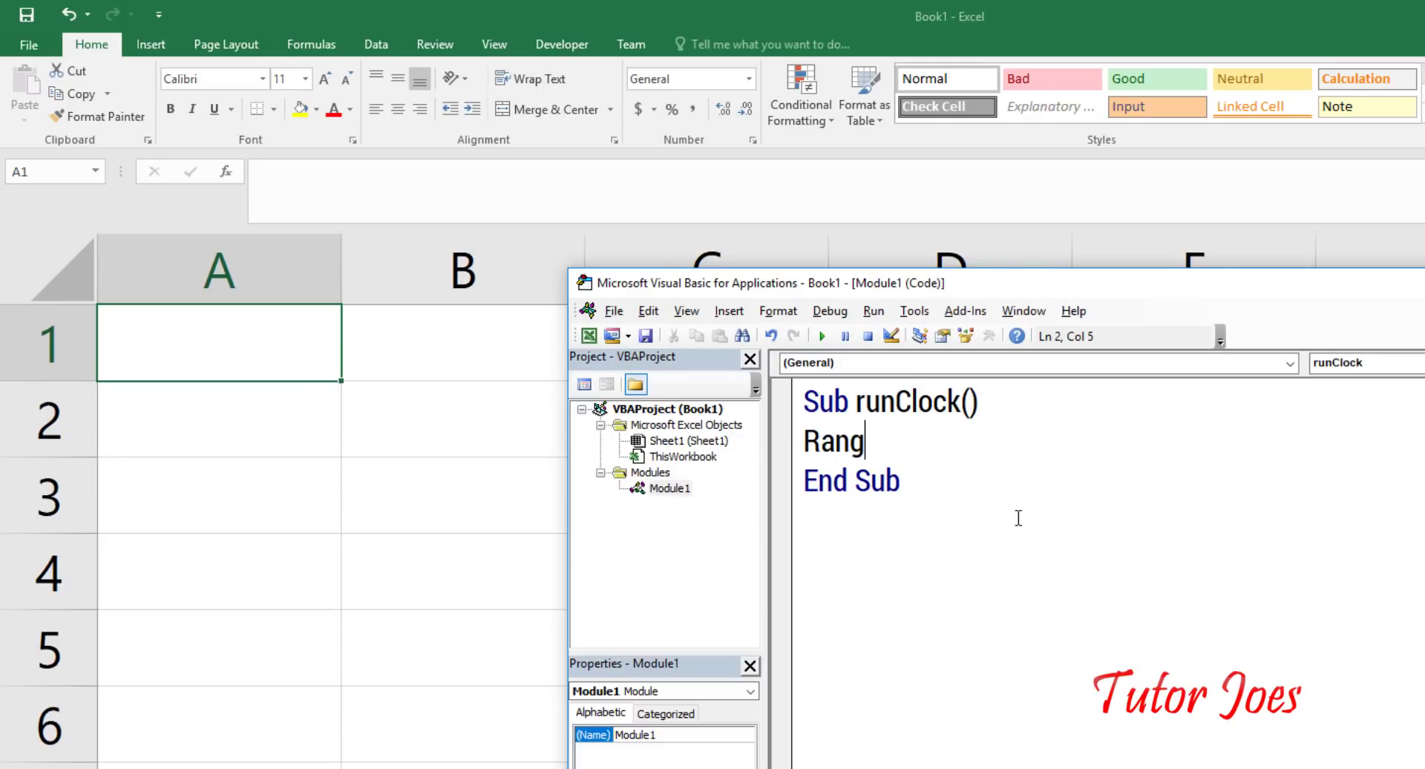
text(e("A)
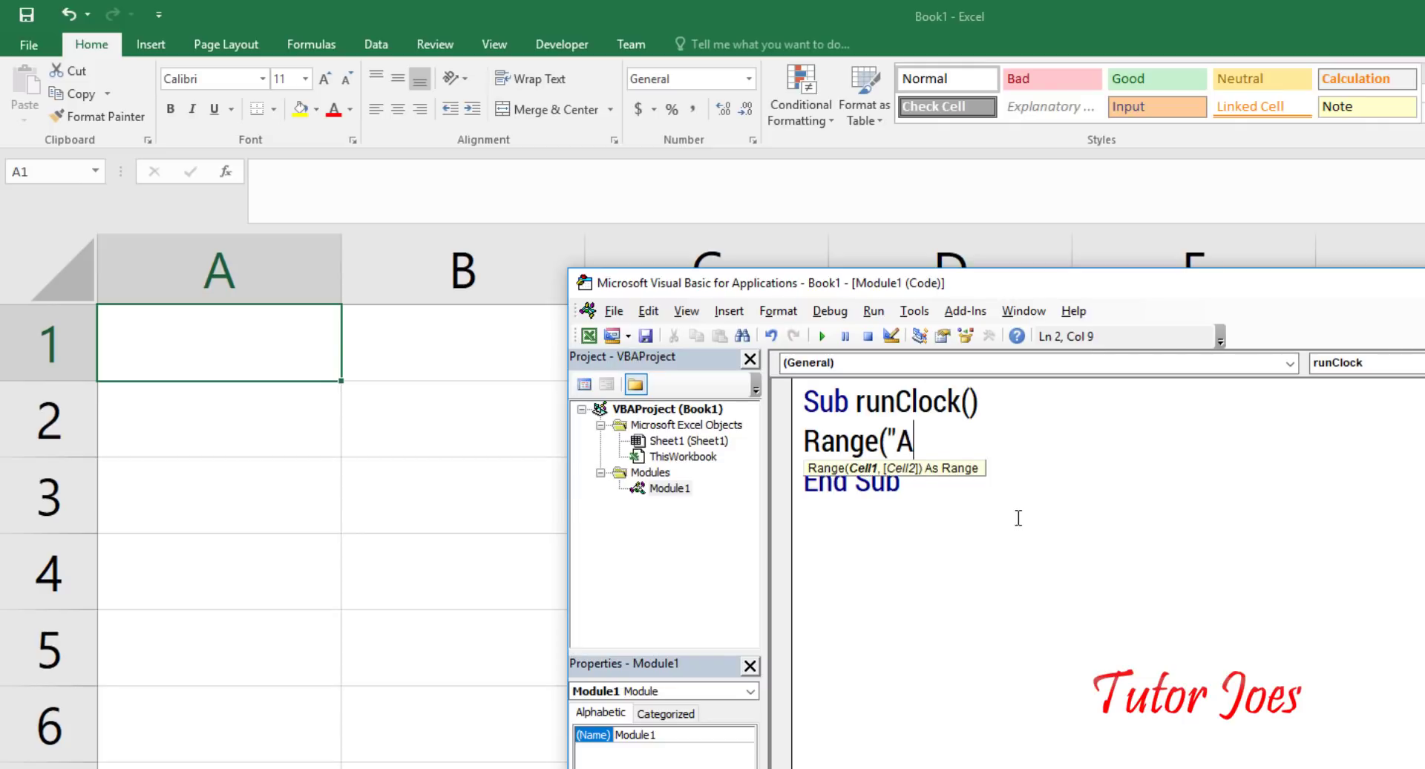
text(1")
text().)
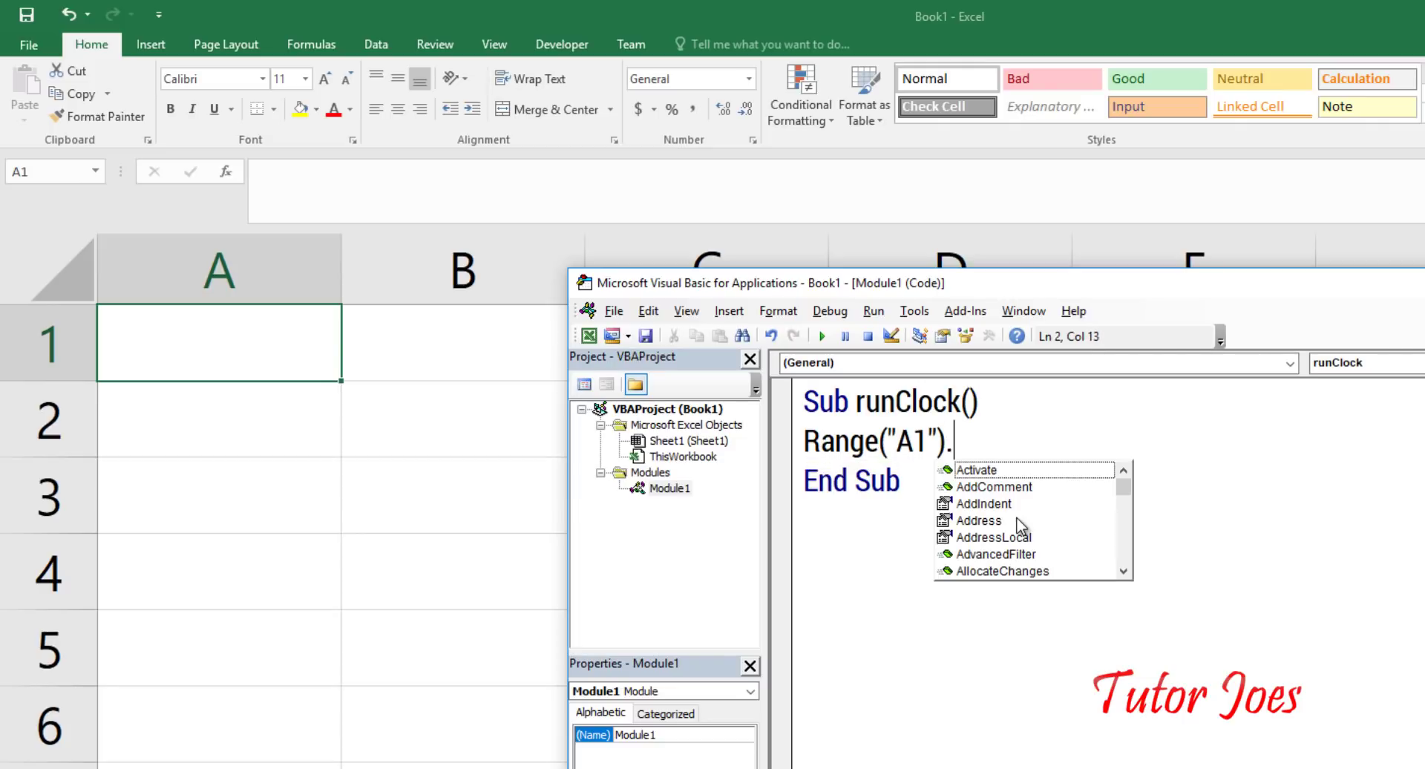
text(Va)
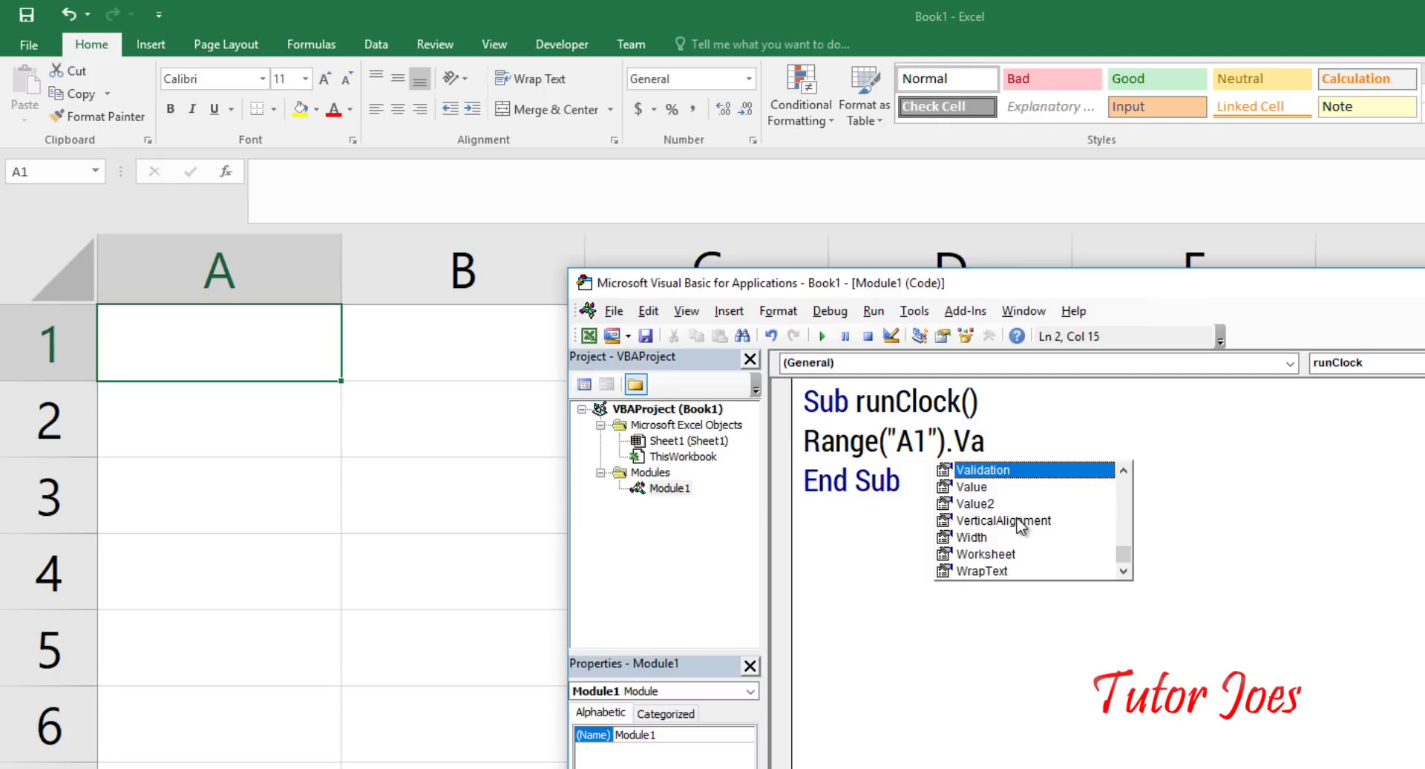
text(lue)
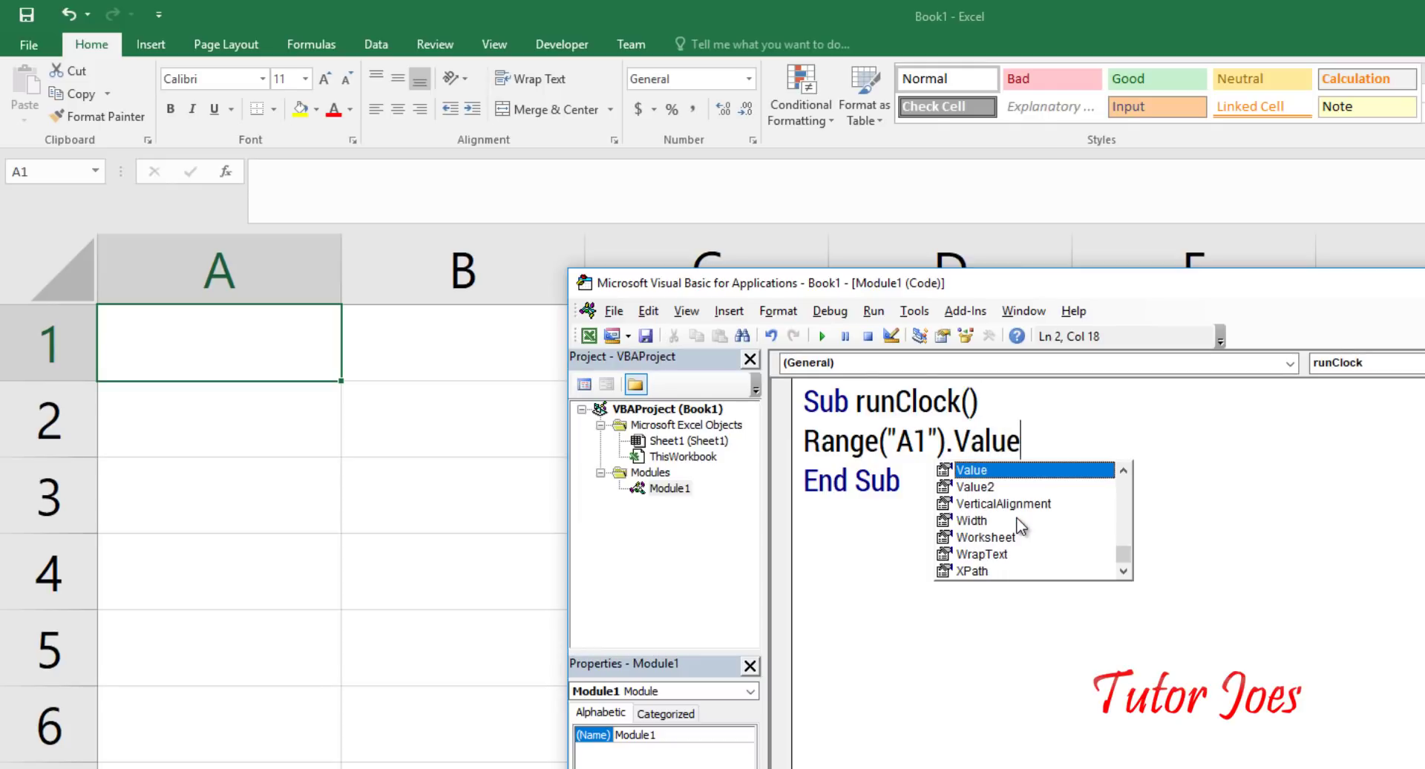
text(=)
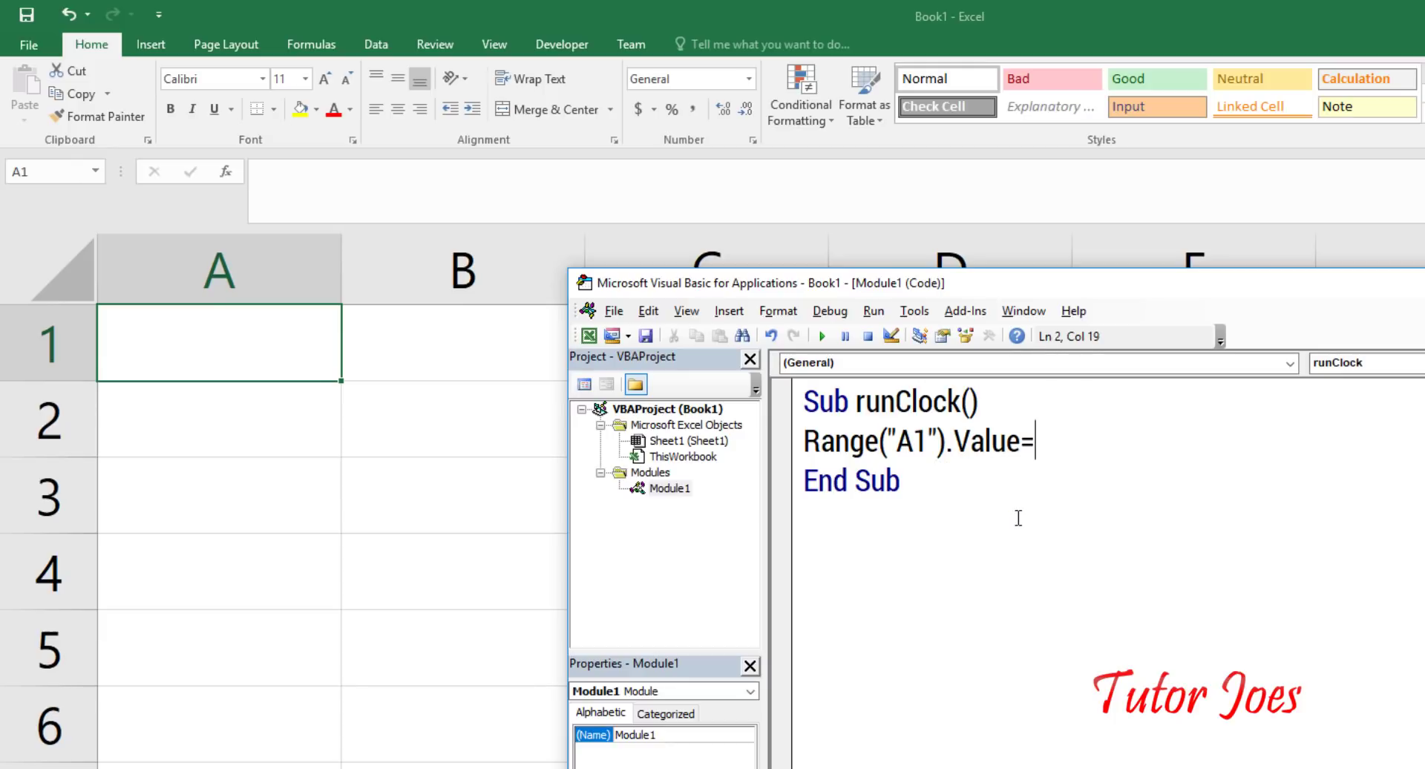
text(now())
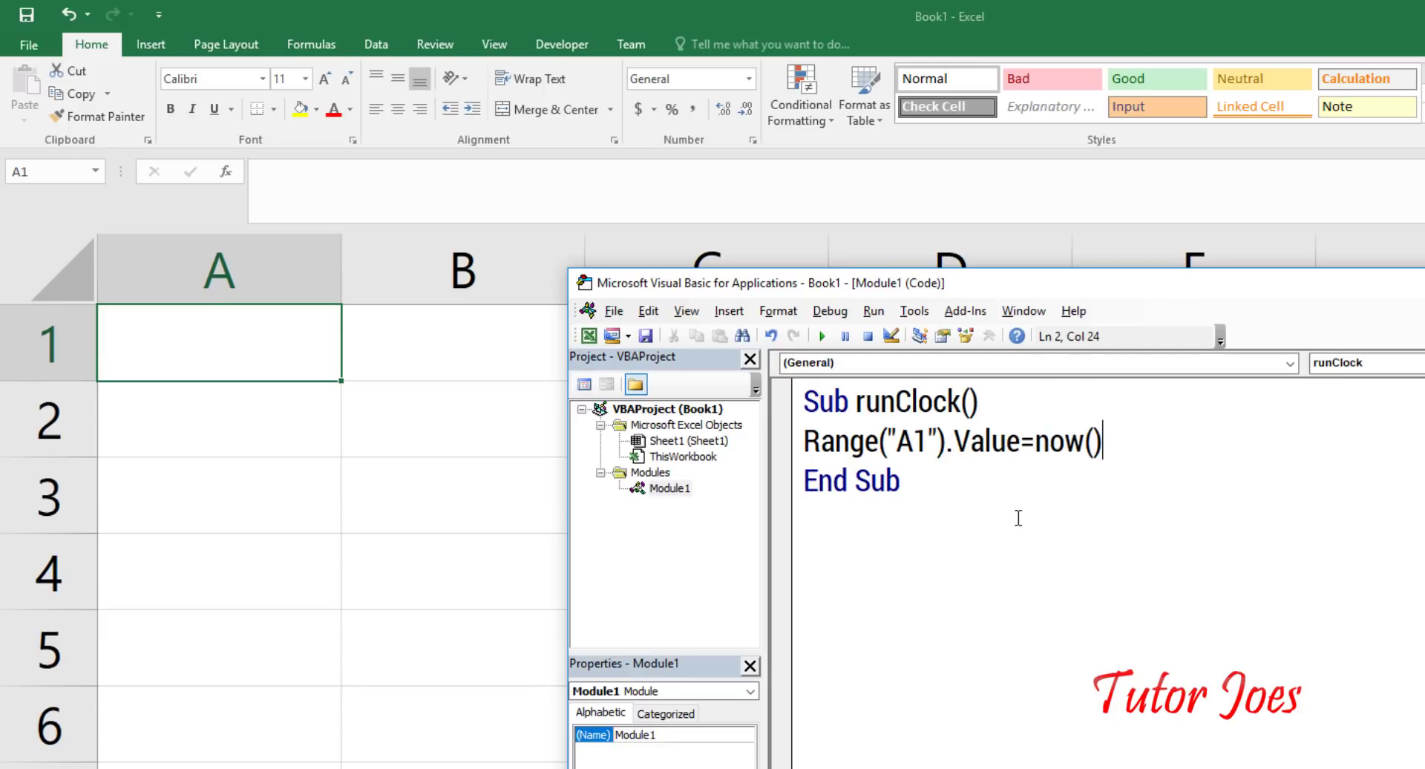
key(Return)
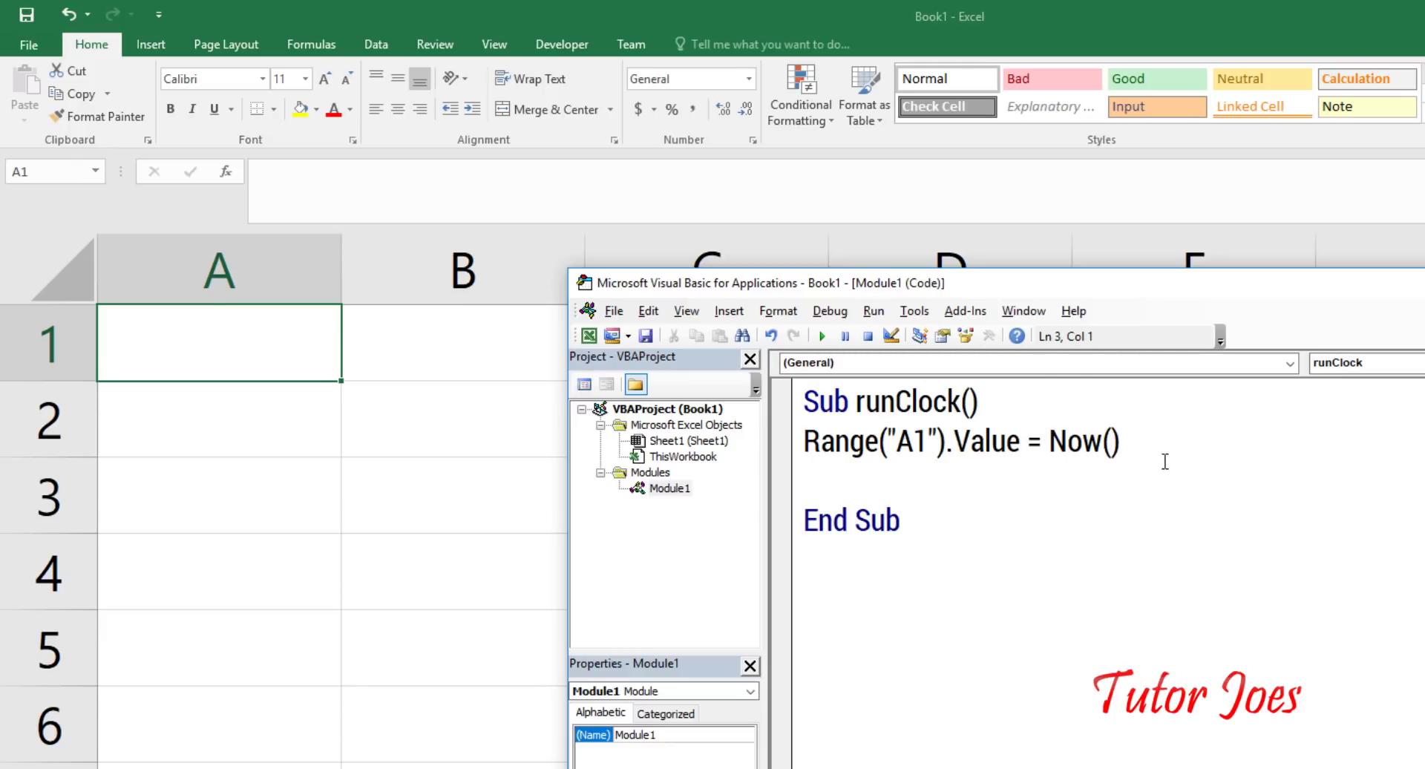
click(919, 449)
double_click(919, 450)
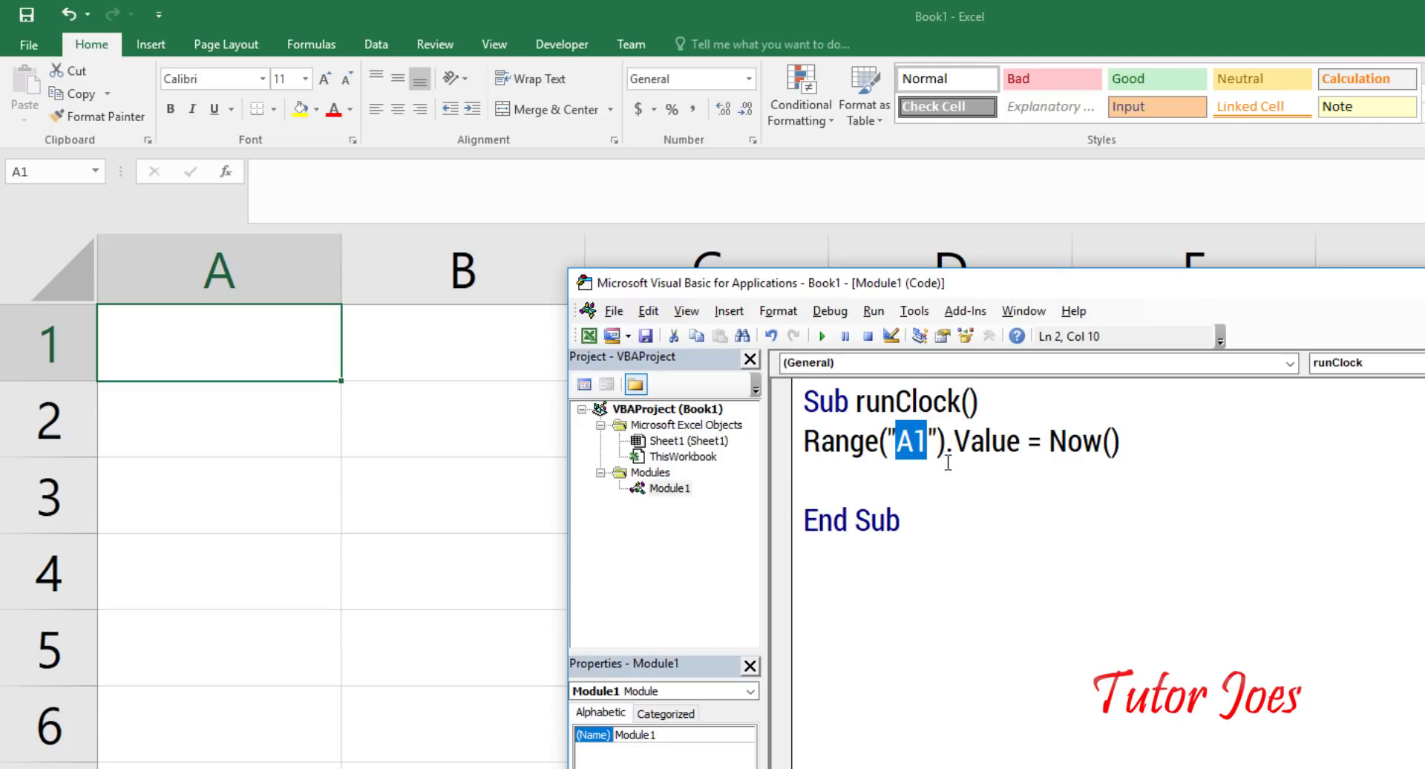
Add an Application.OnTime Now+TimeValue("00:00:01") line and dismiss the compile error
click(907, 493)
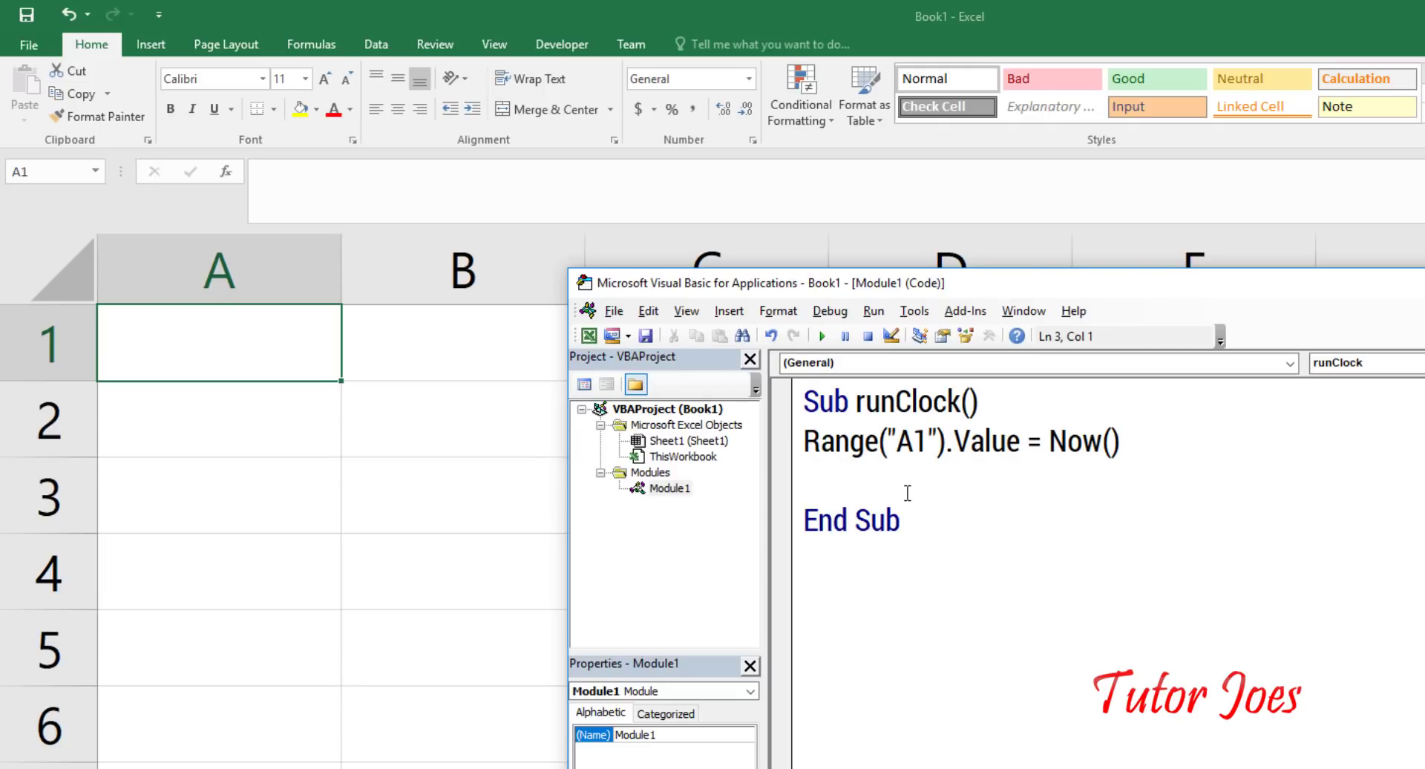
key(Return)
text(App)
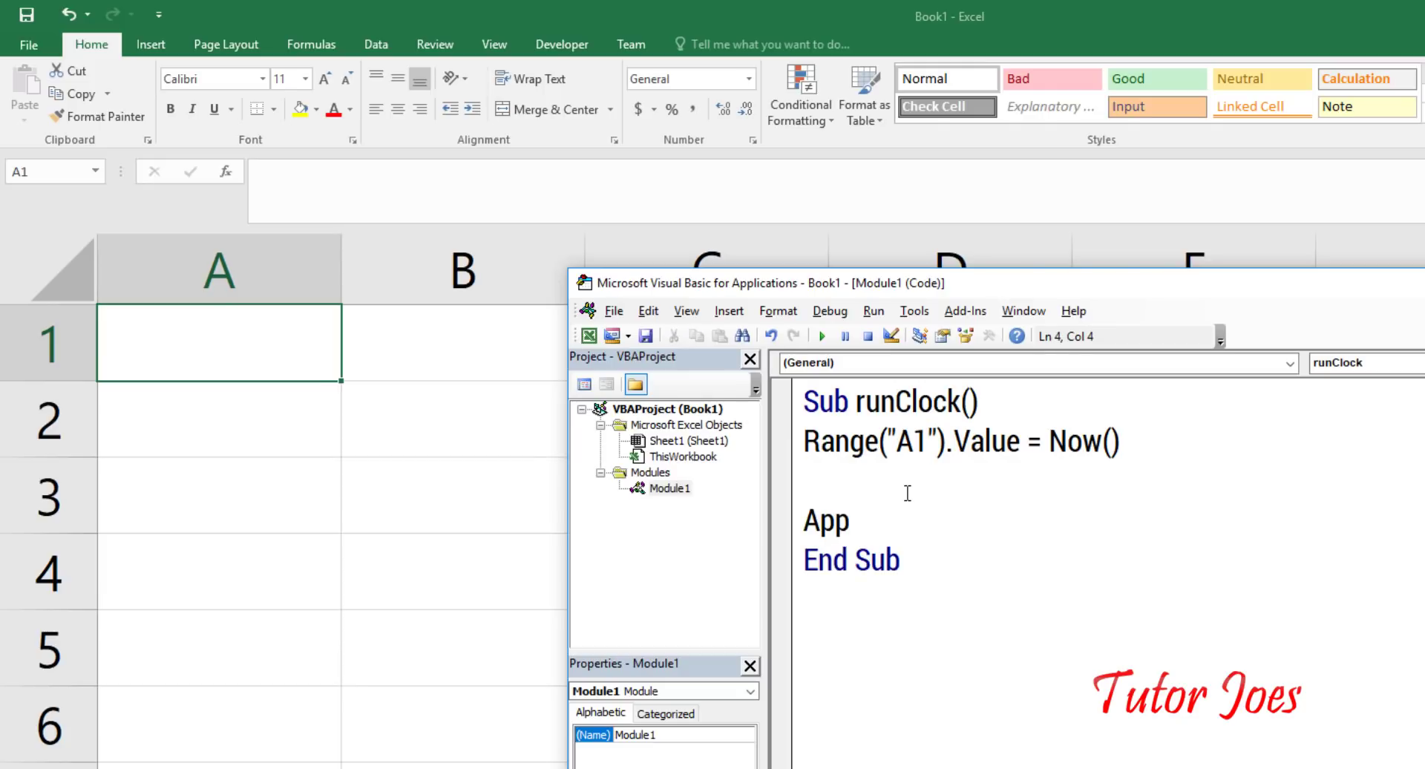
text(licatio)
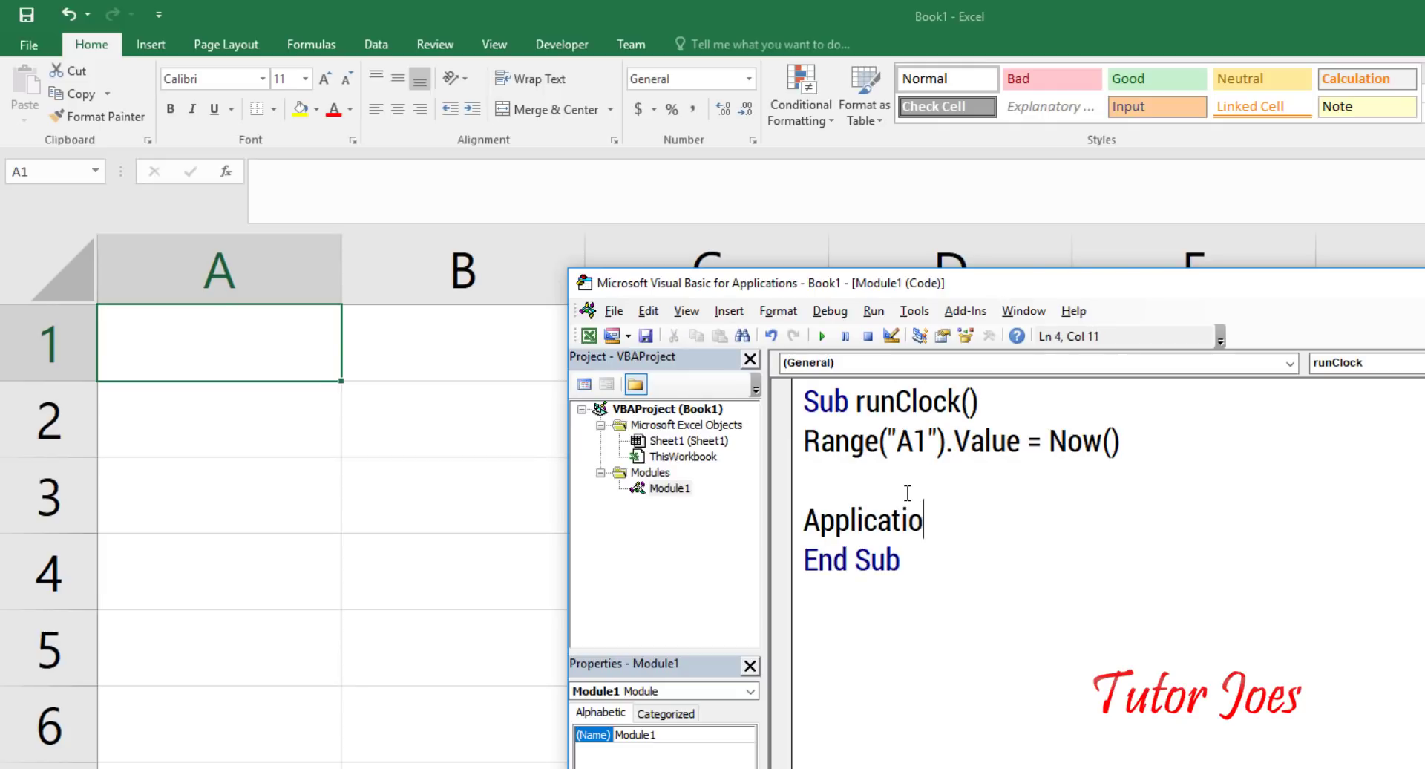
text(n.on)
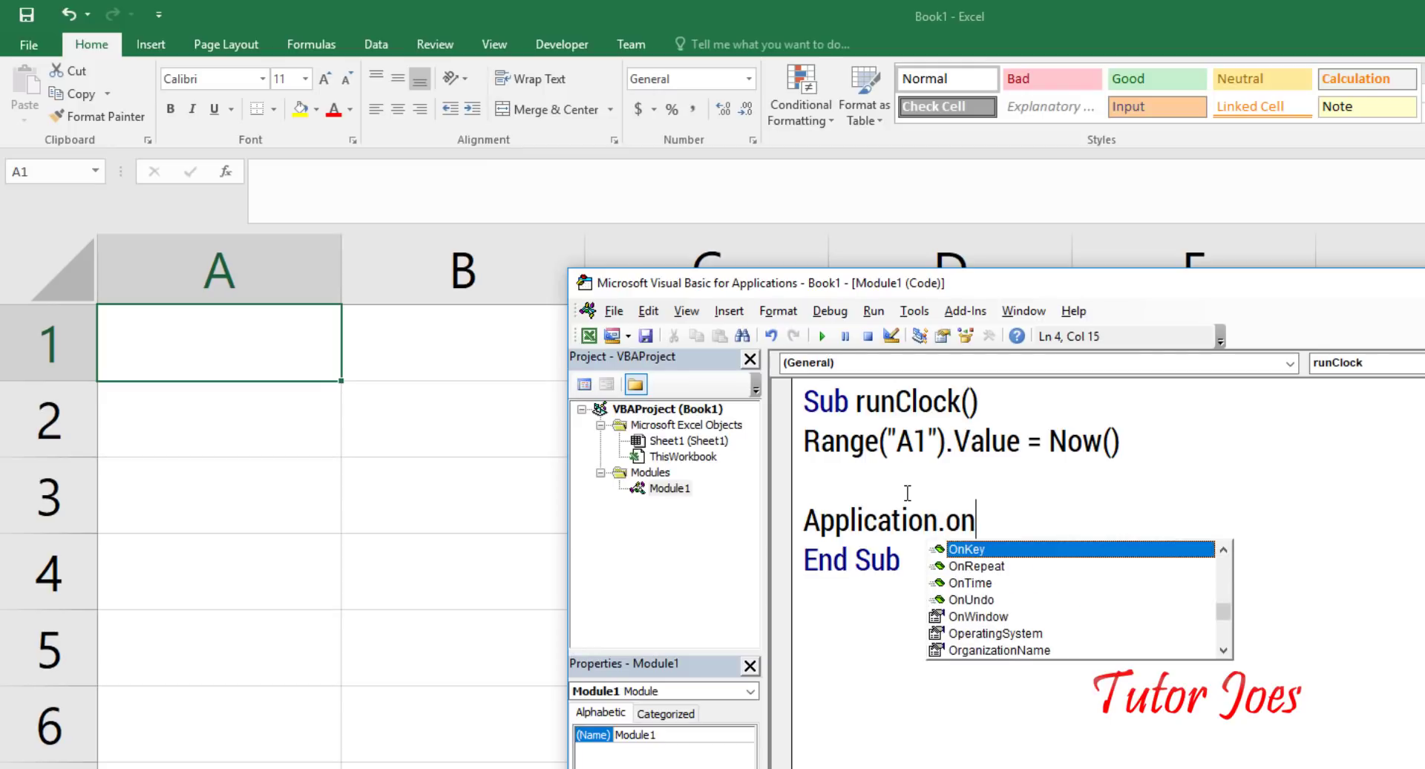
text(T)
key(Return)
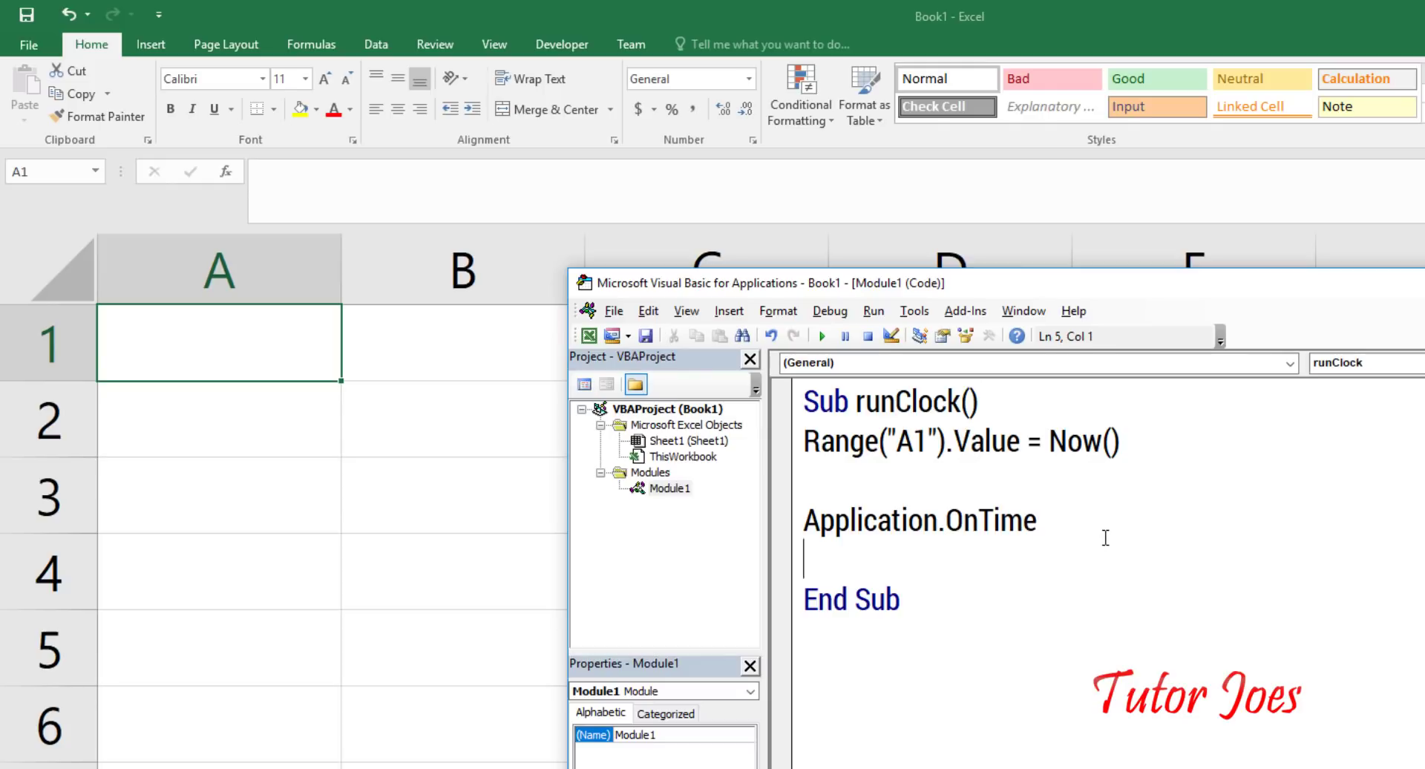
text(Now+TimeValu)
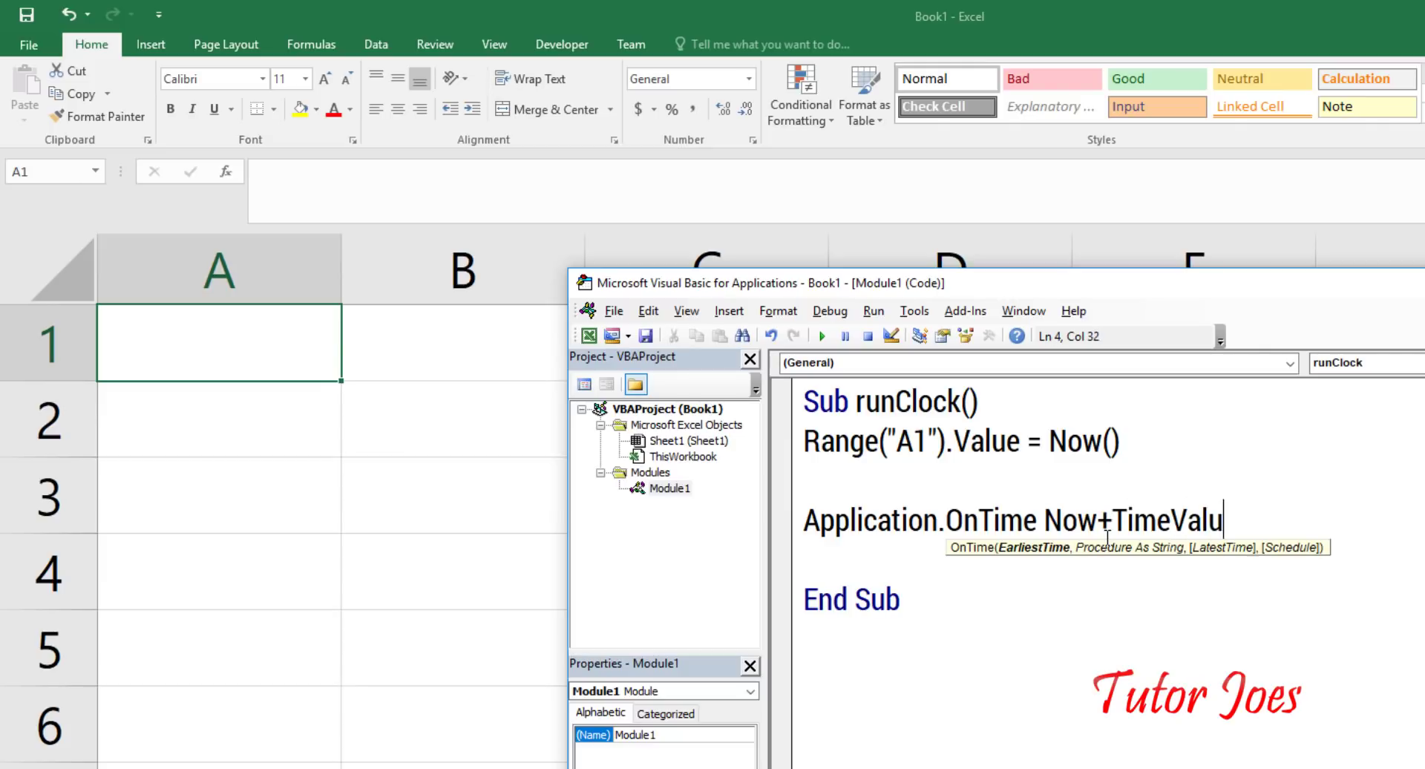
text(()
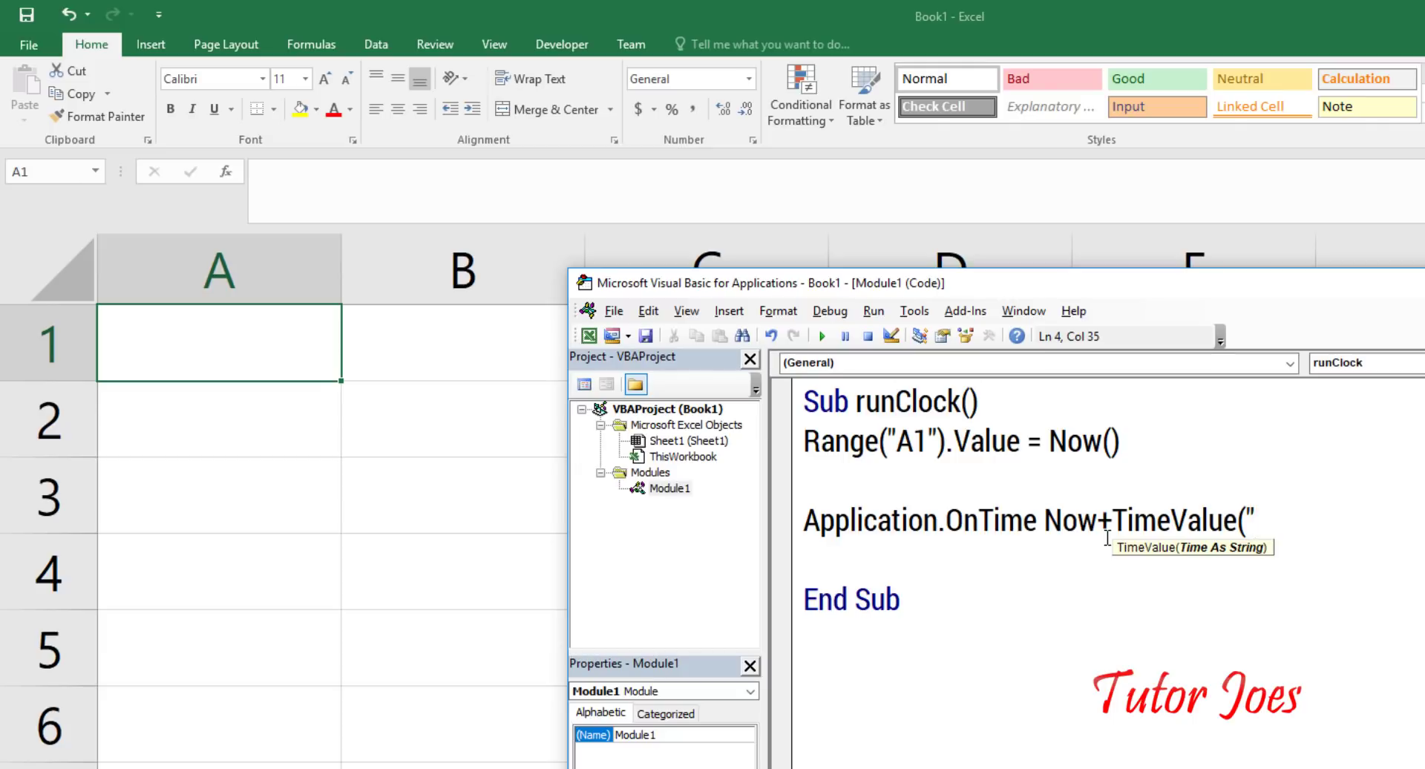
text(0:01)
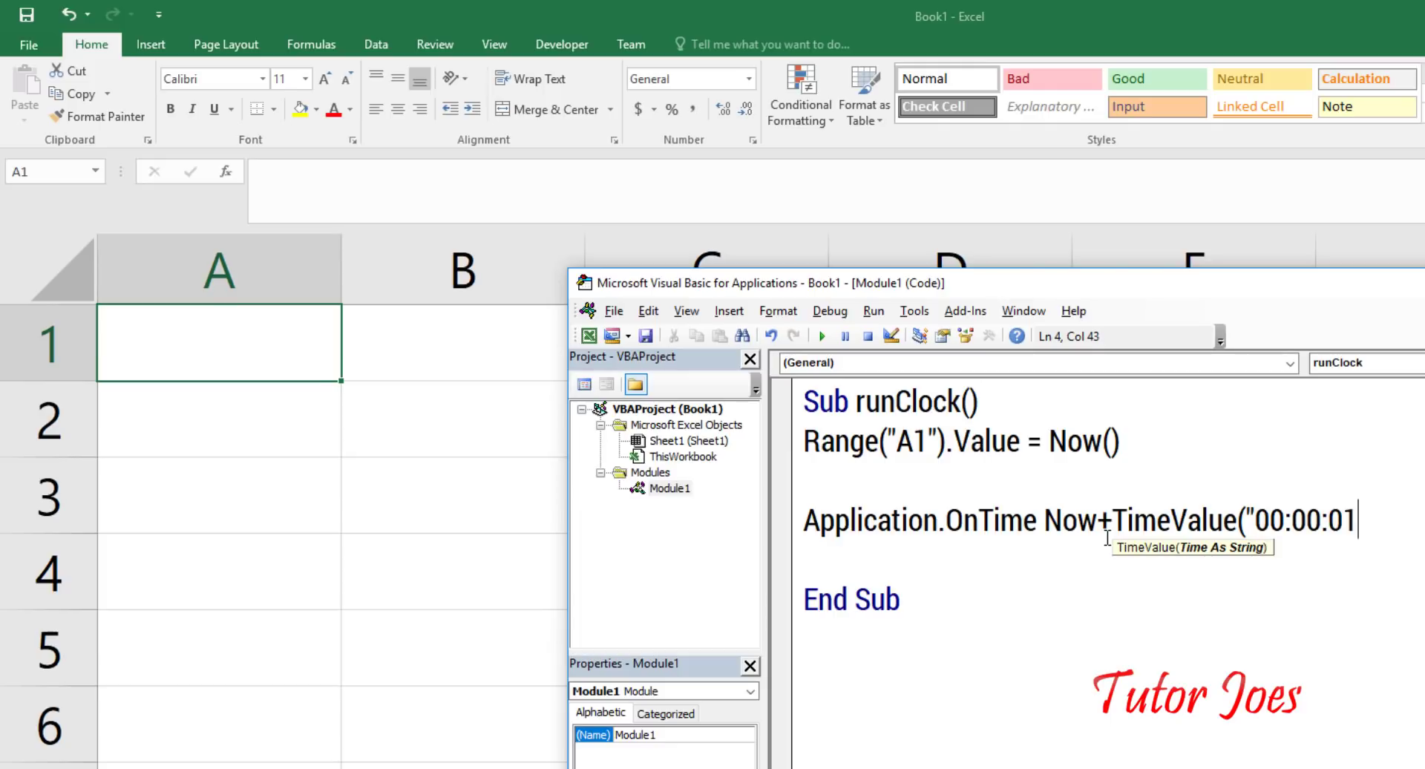
text("))
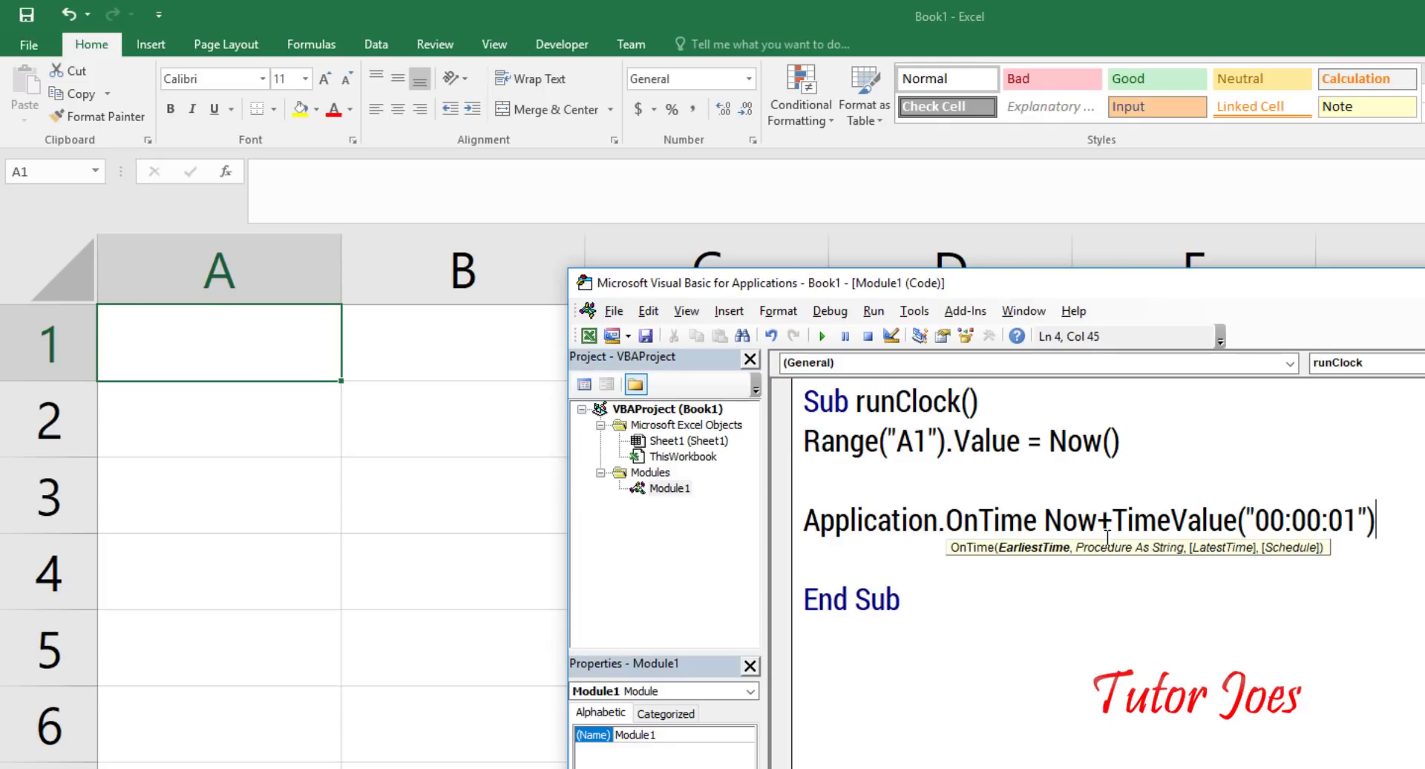
text(,)
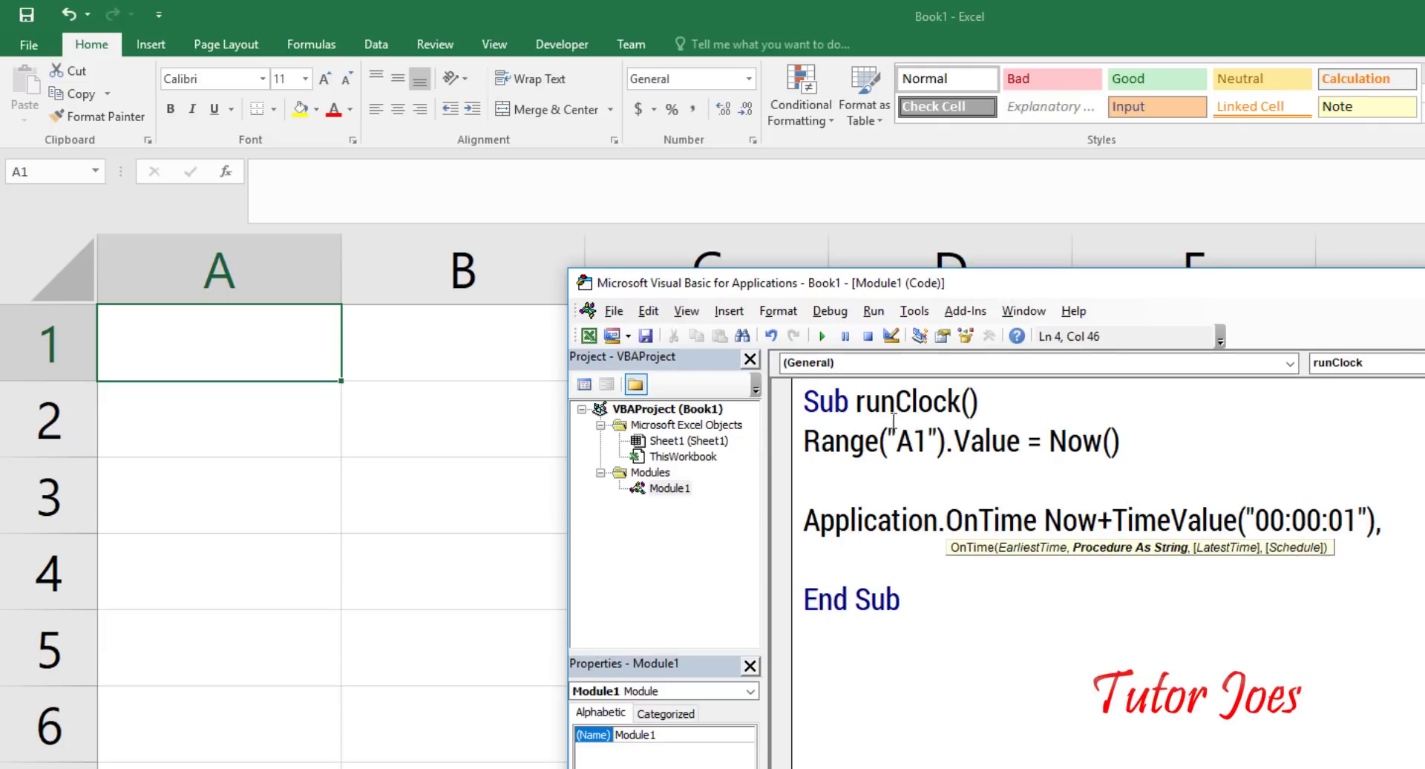
click(858, 431)
key(Return)
Add "runClock" as the OnTime procedure argument so the macro reschedules itself
double_click(912, 404)
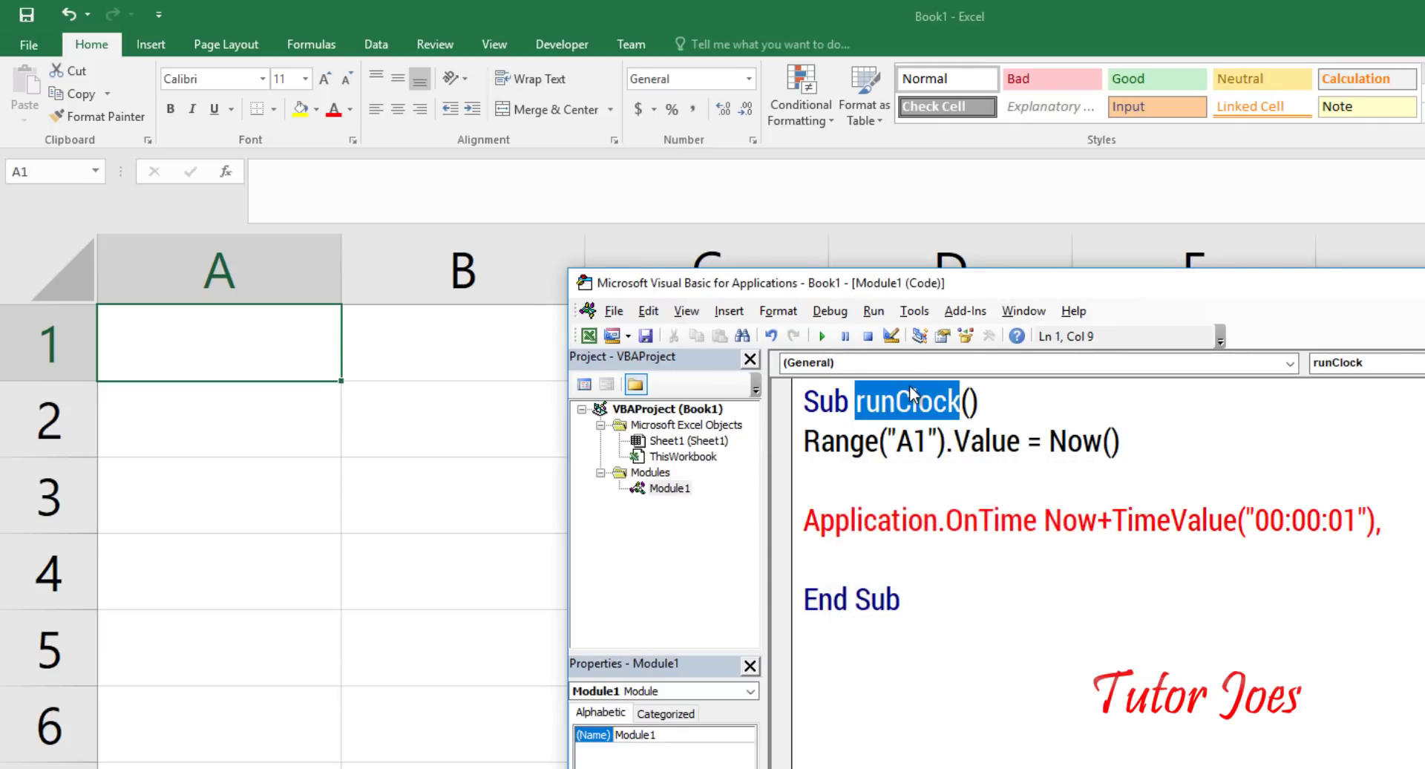
key(ctrl+x)
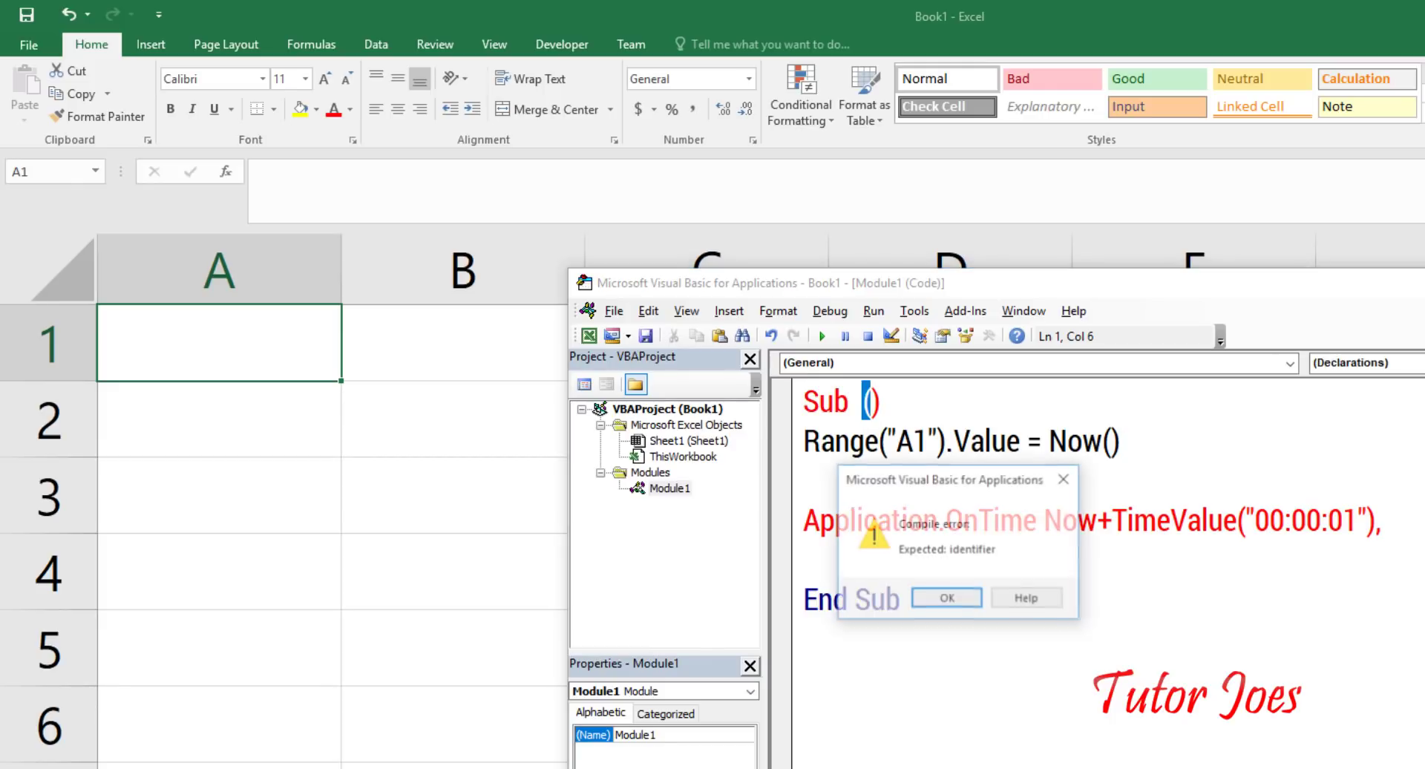
key(Return)
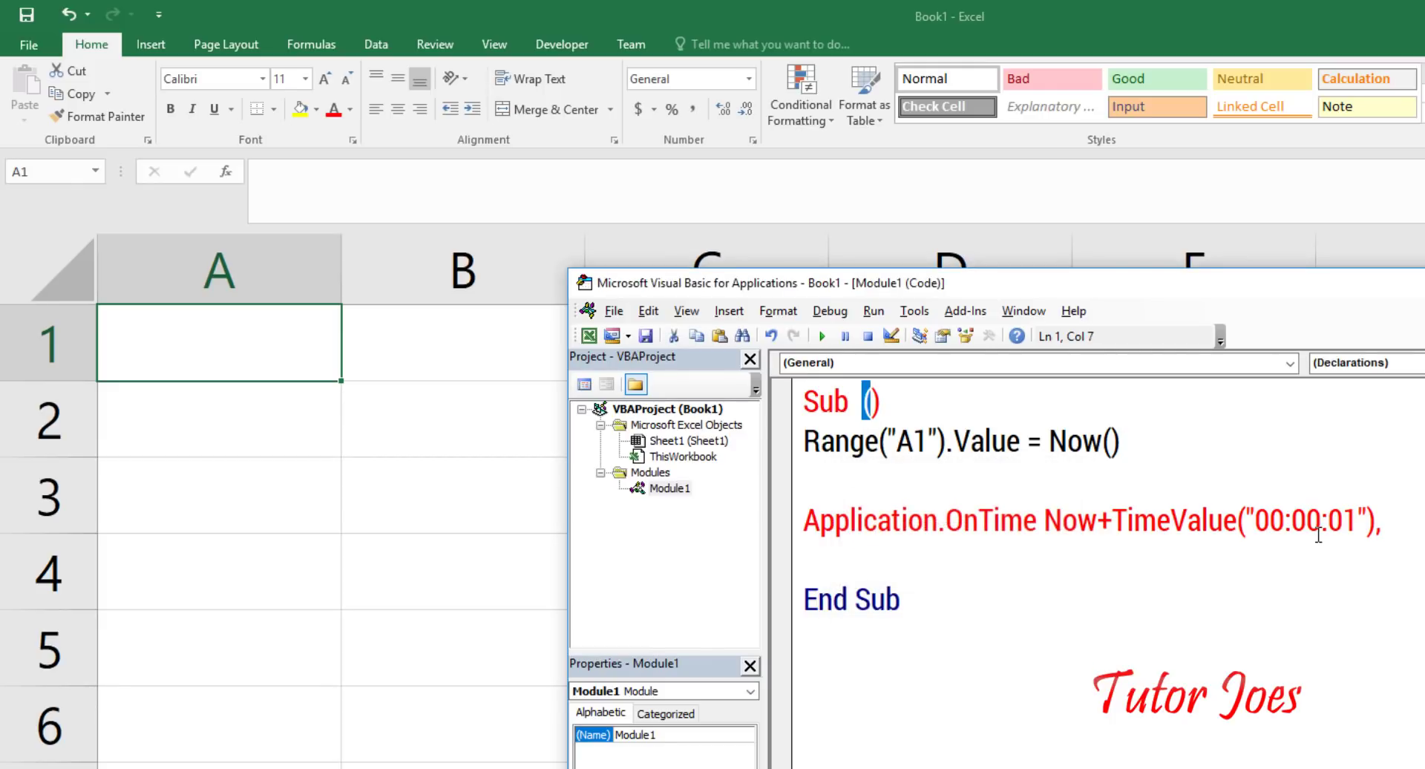
key(ctrl+z)
click(1401, 518)
text(")
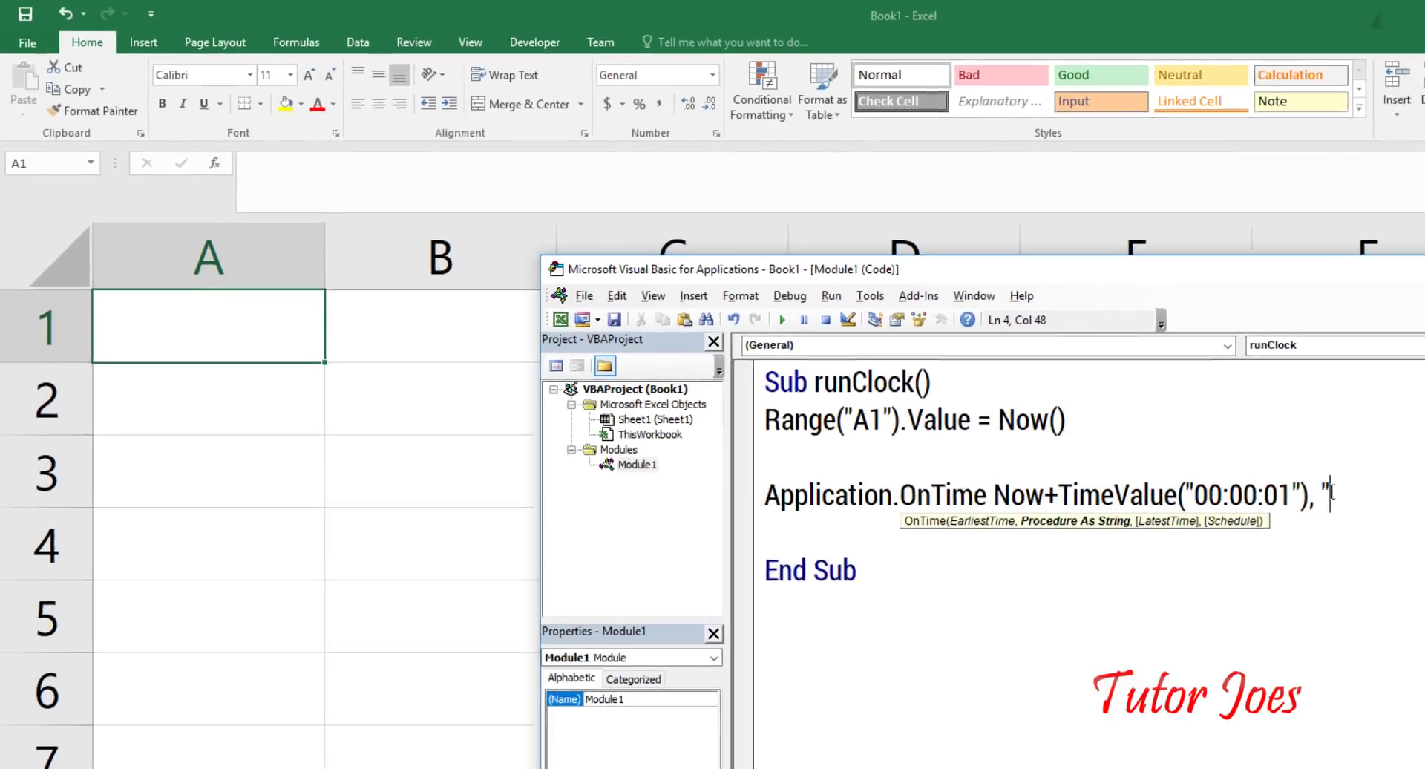
text(runClock")
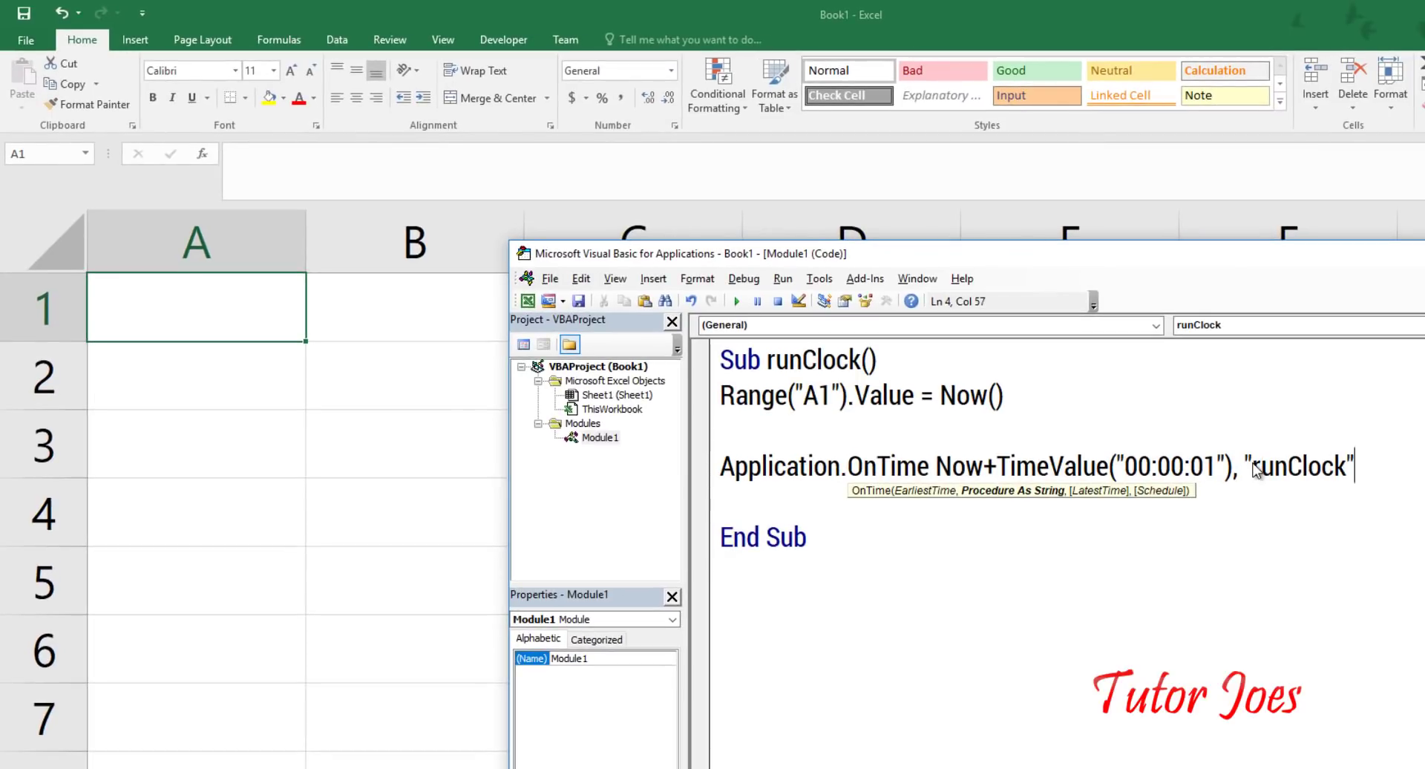
key(ctrl+s)
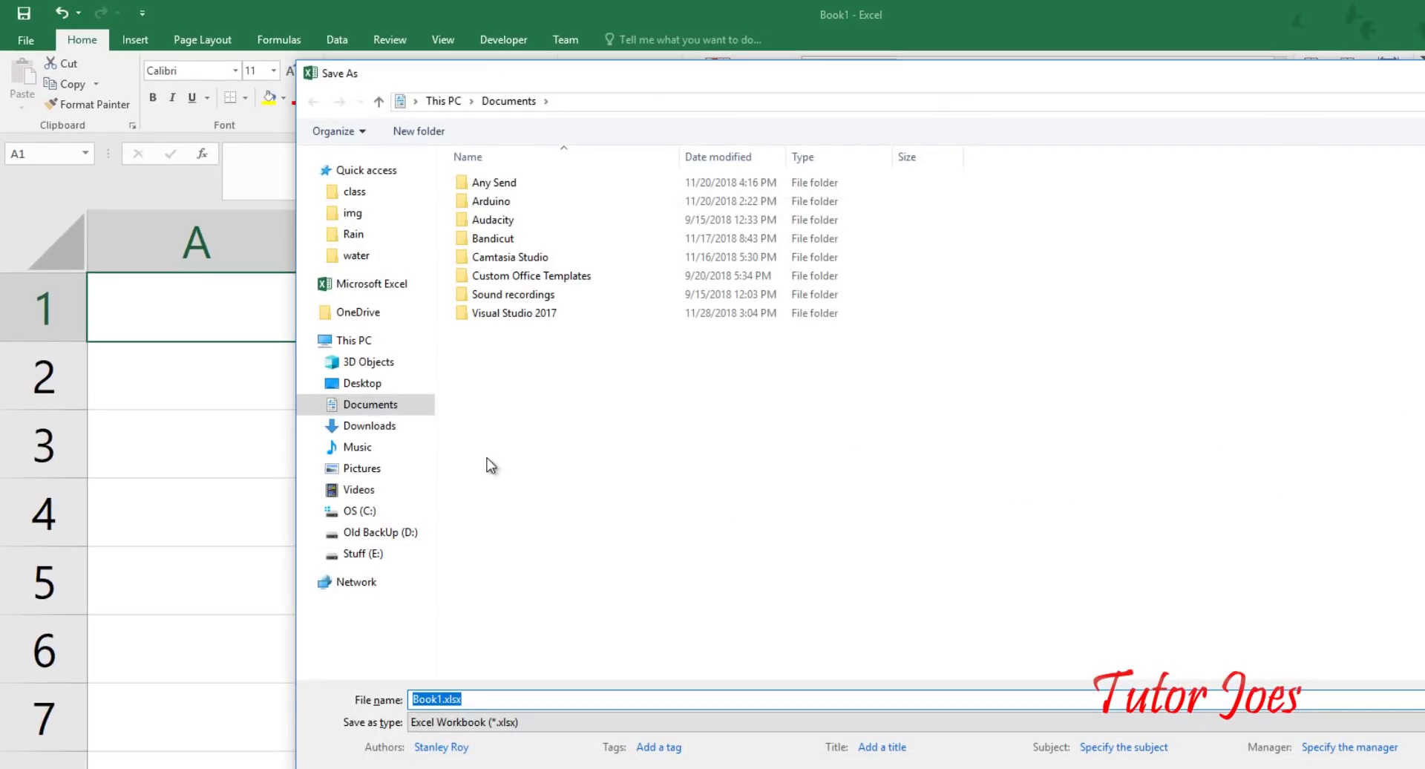
Save to the Desktop as clock.xlsm, an Excel Macro-Enabled Workbook, and return to the sheet
click(368, 341)
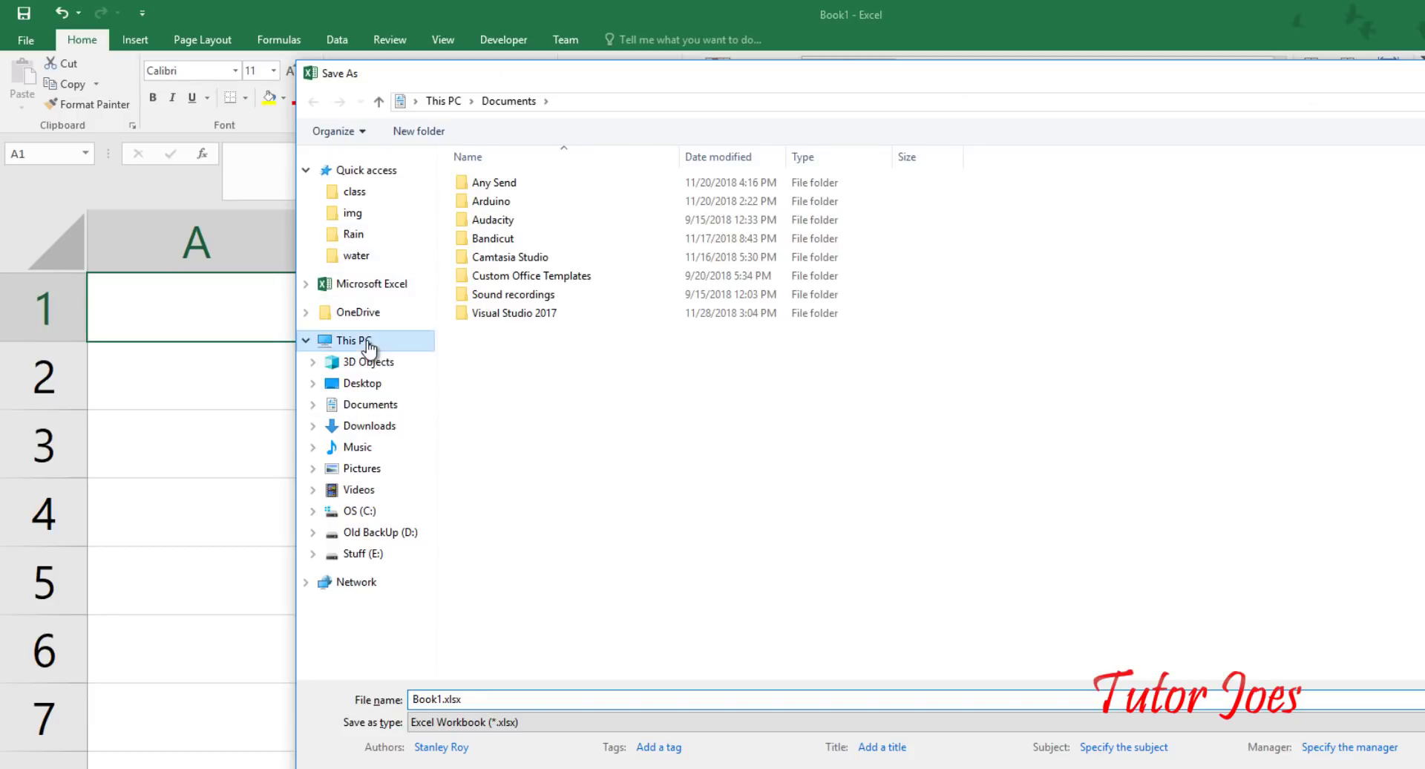
click(411, 383)
click(466, 722)
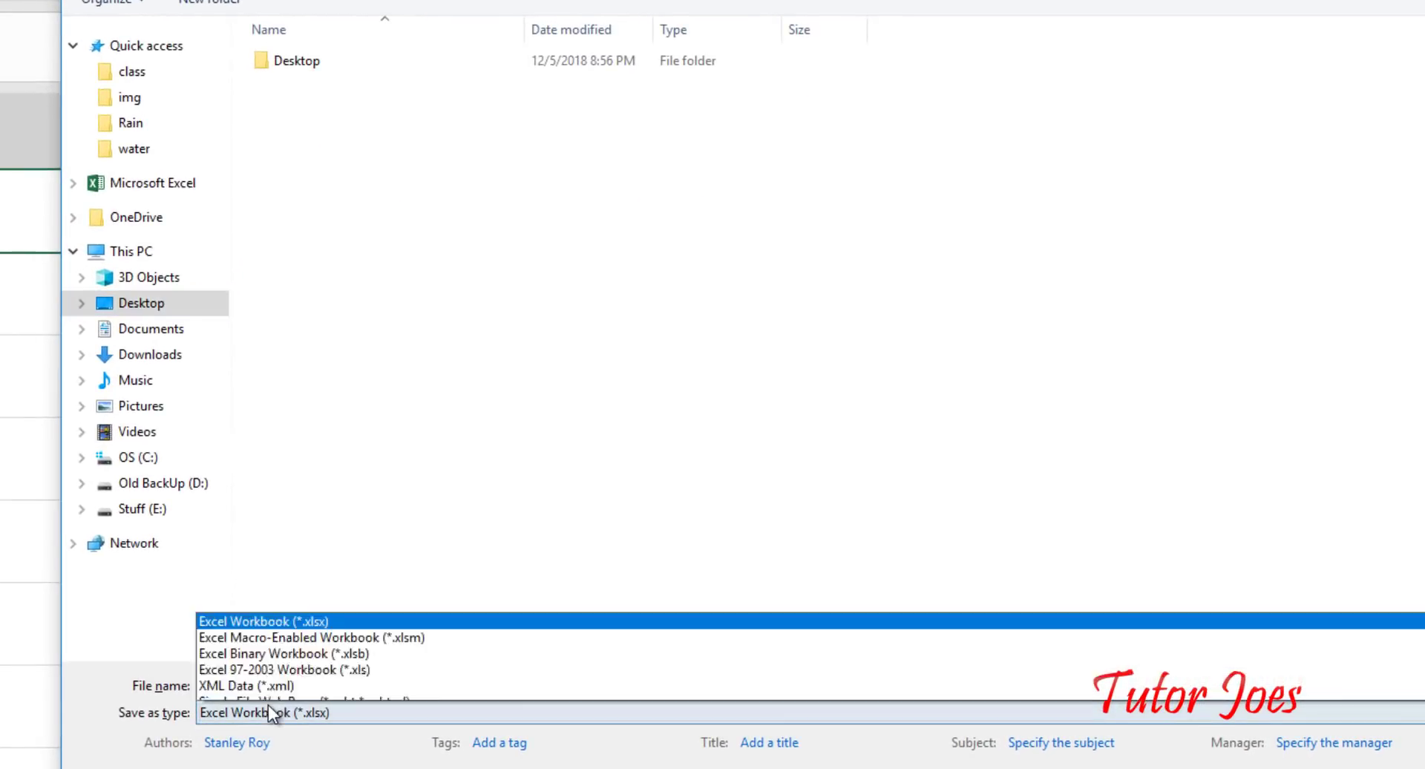
click(334, 272)
click(306, 684)
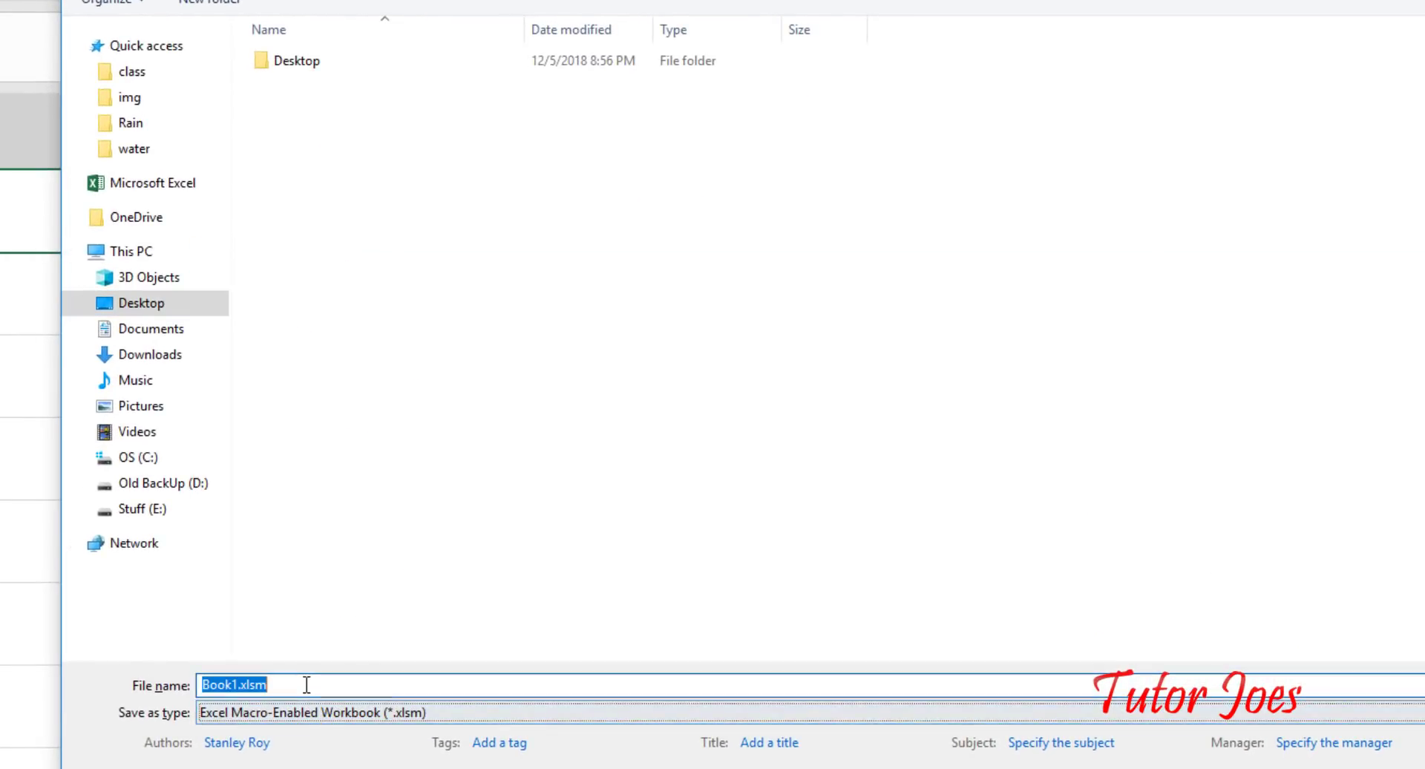
text(c)
text(.xlsm)
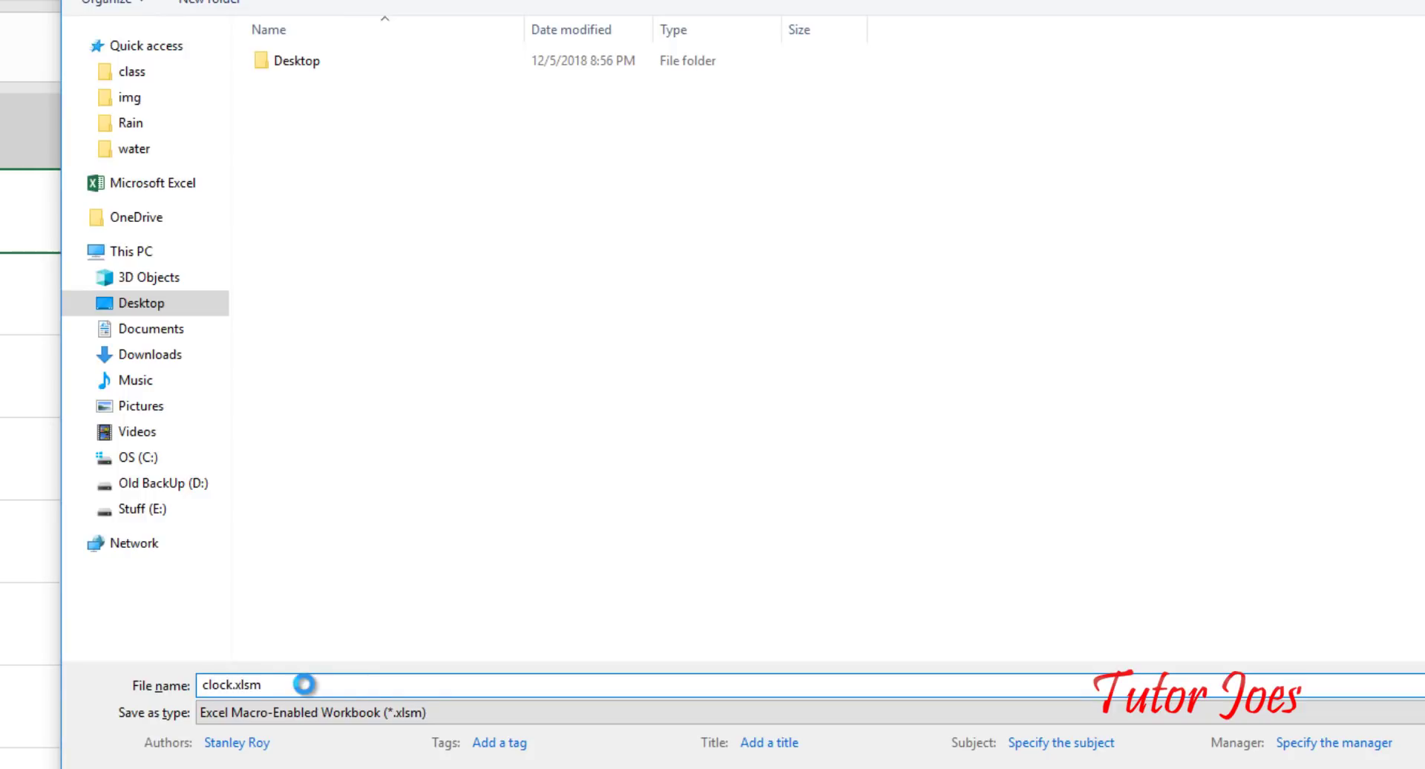
key(Return)
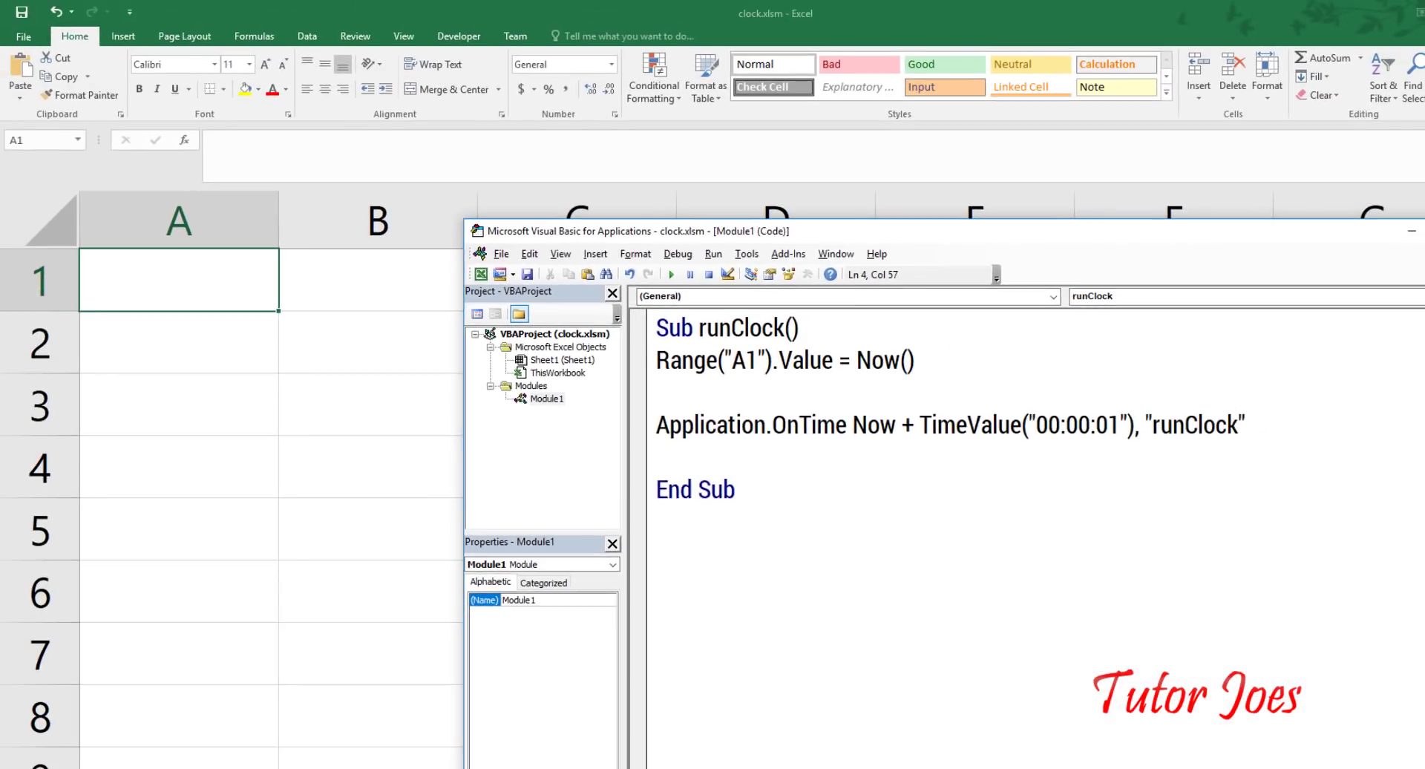
key(alt+F11)
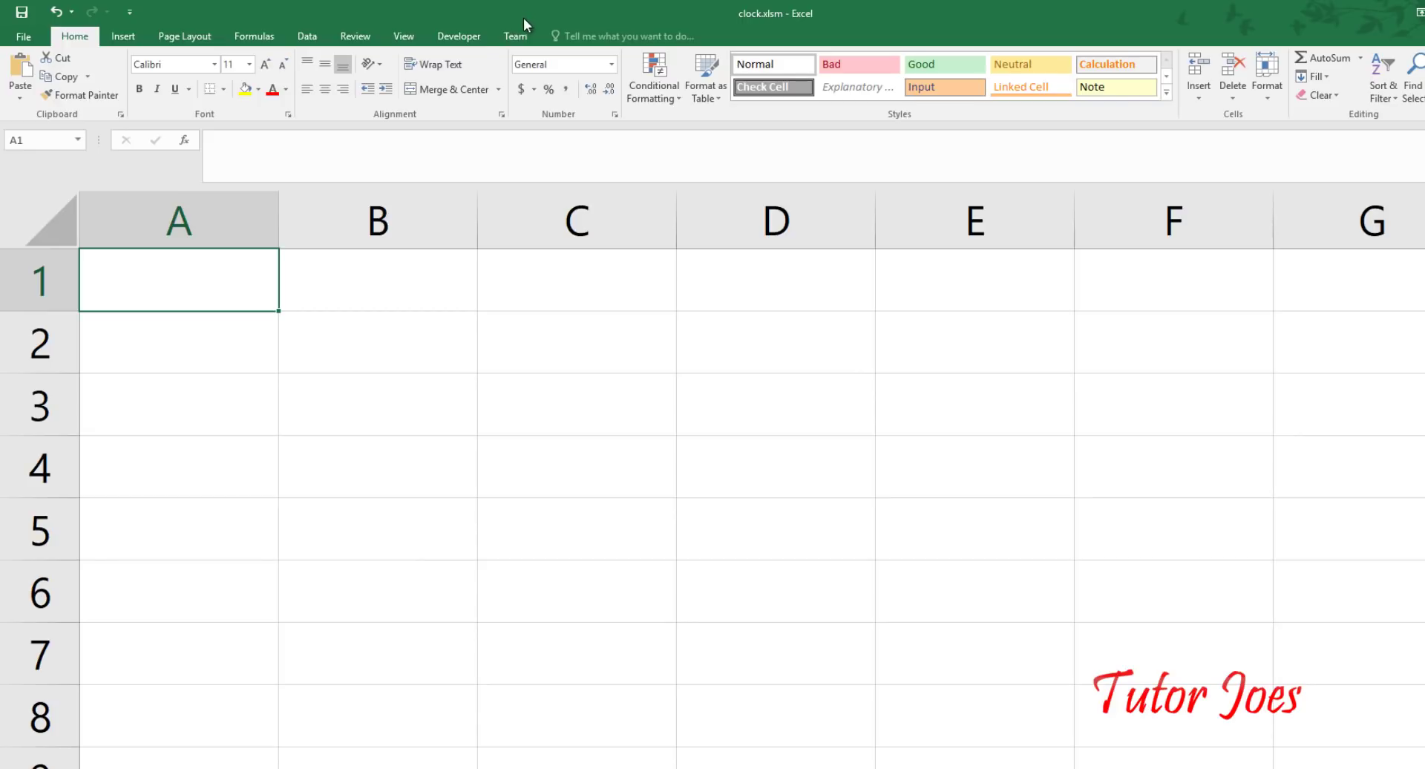
Run runClock from Developer > Macros and autofit column A to show the date and time
click(458, 36)
click(54, 74)
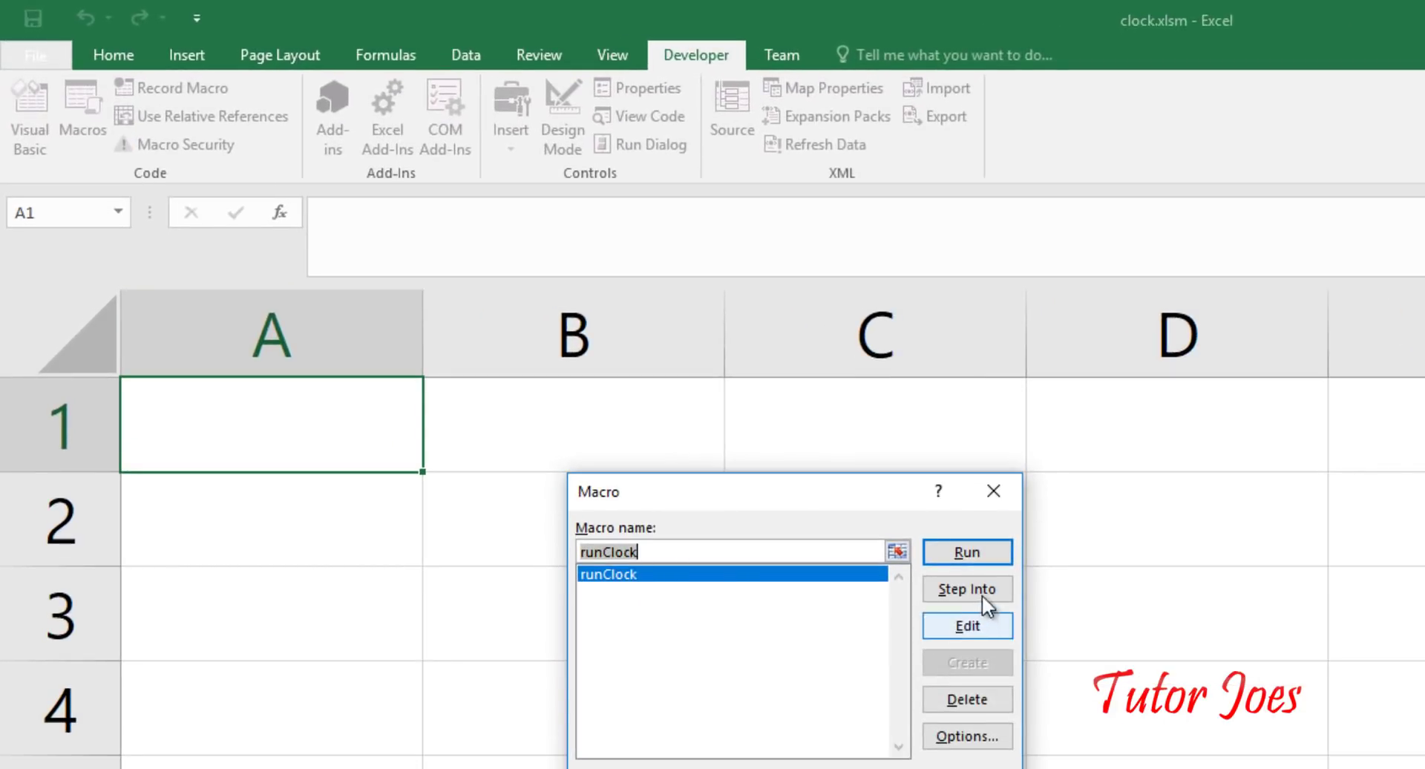
click(995, 554)
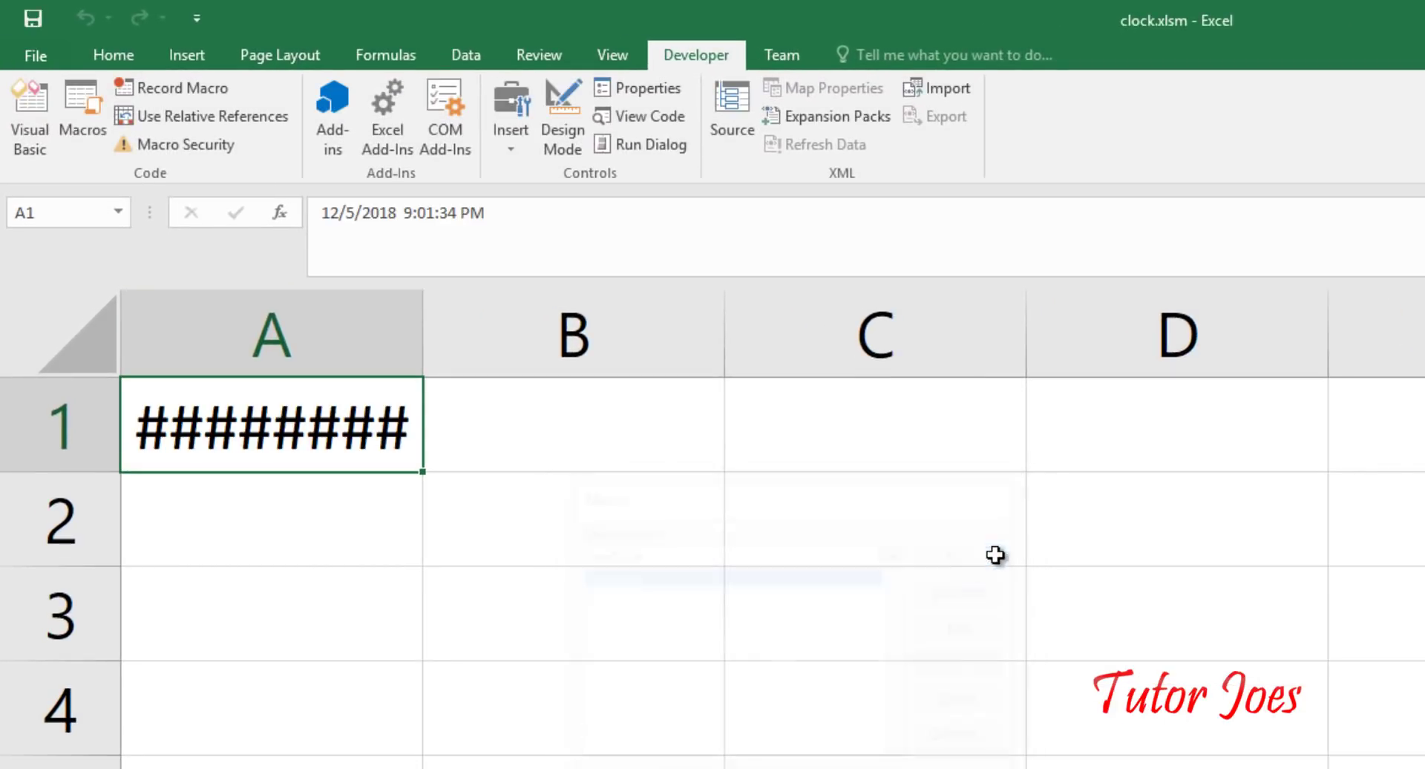
double_click(424, 334)
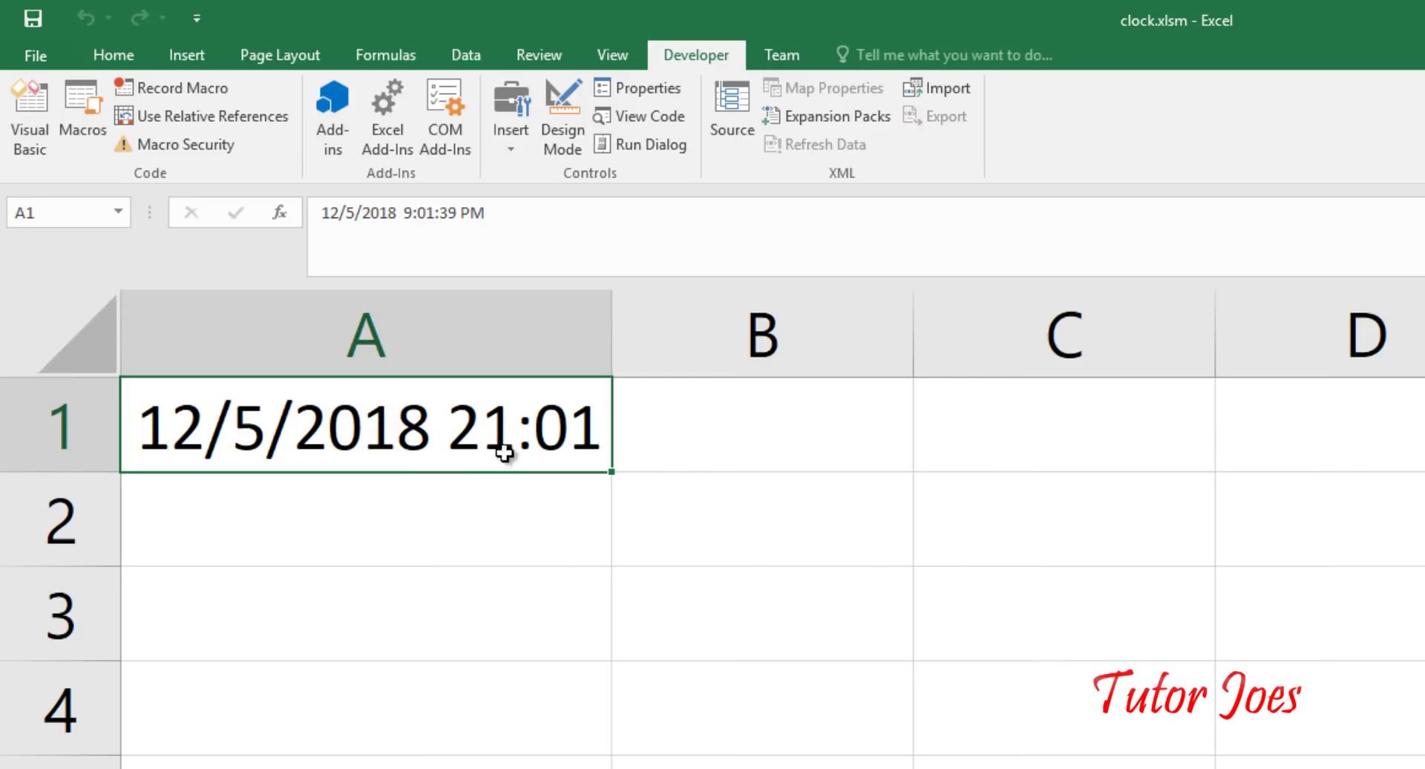
click(471, 311)
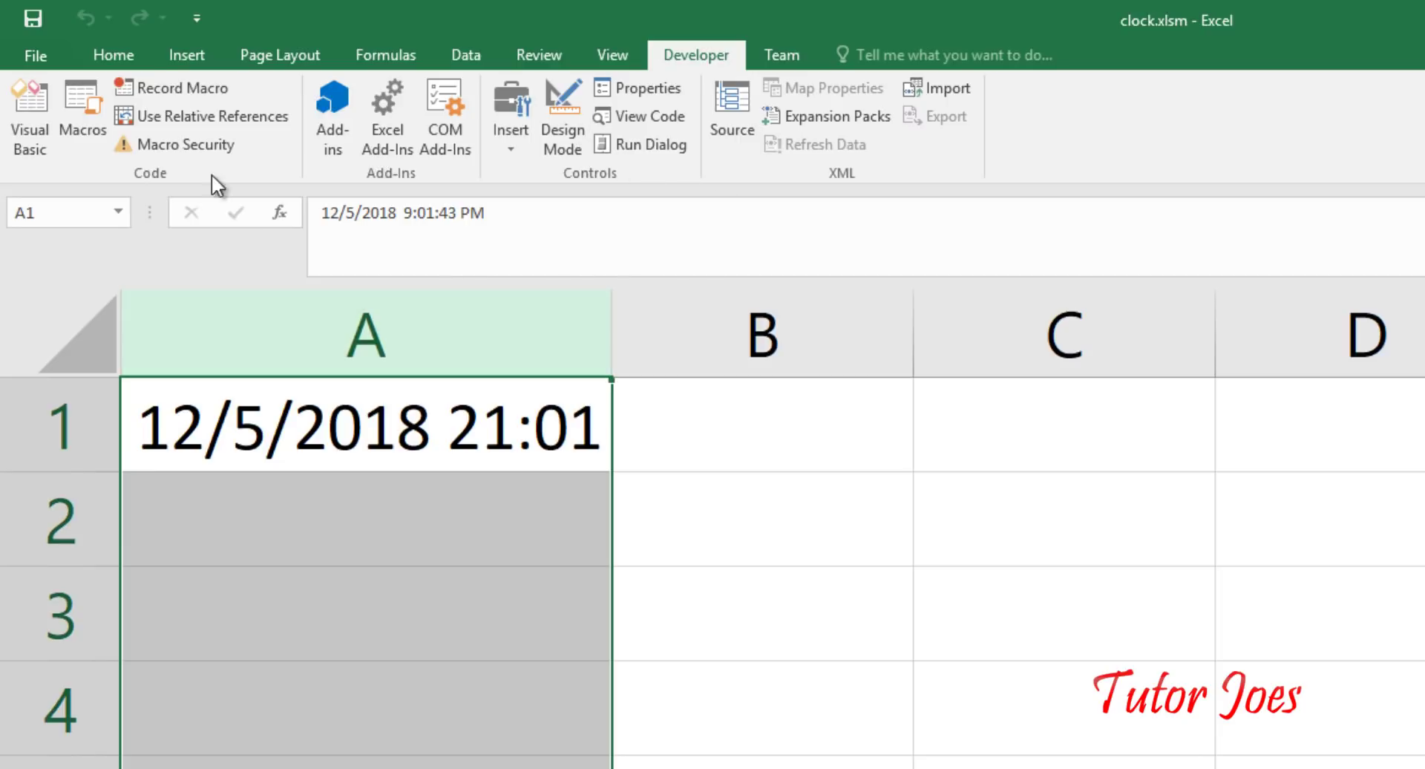
Apply the custom hh:mm:ss AM/PM number format to column A via More Number Formats
click(142, 58)
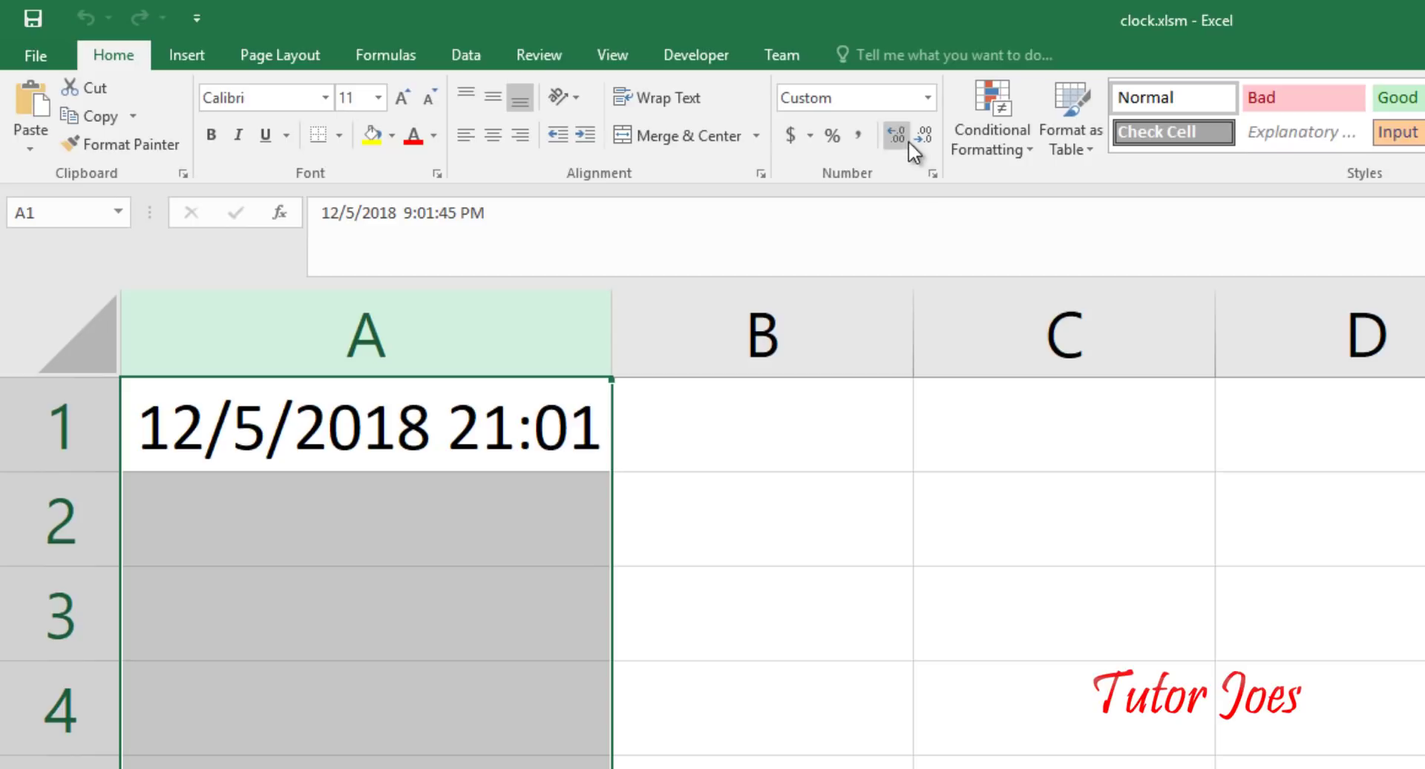
click(924, 108)
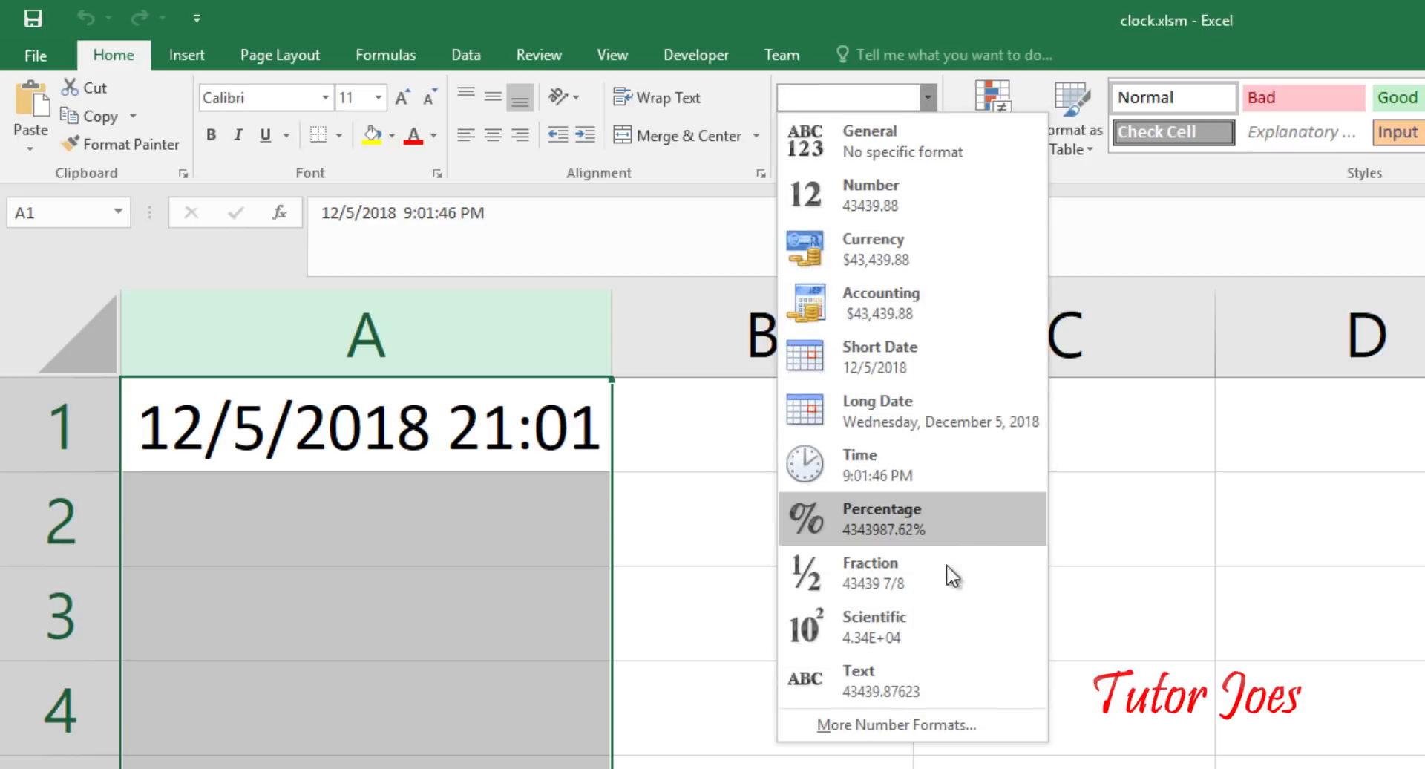
click(907, 731)
click(519, 701)
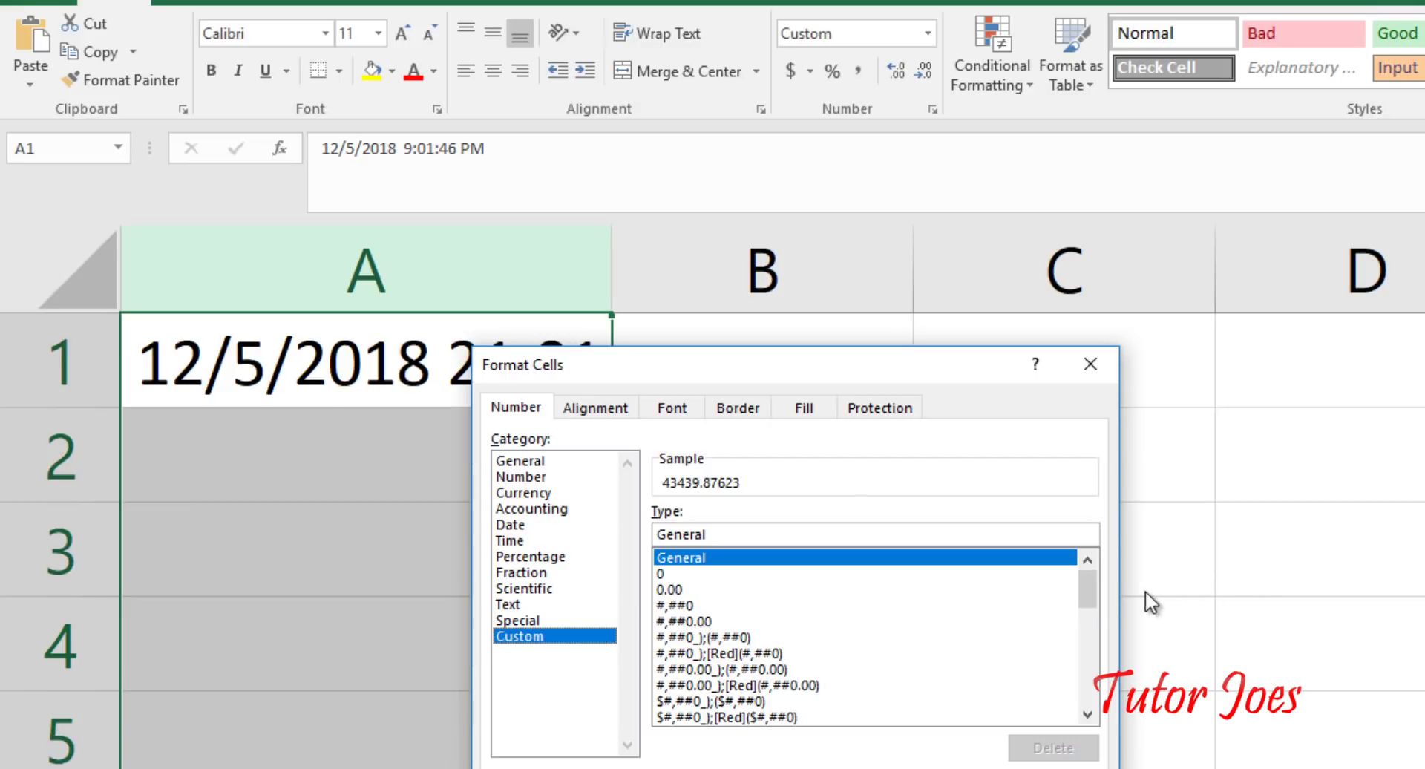
drag(1093, 591, 1098, 746)
click(772, 685)
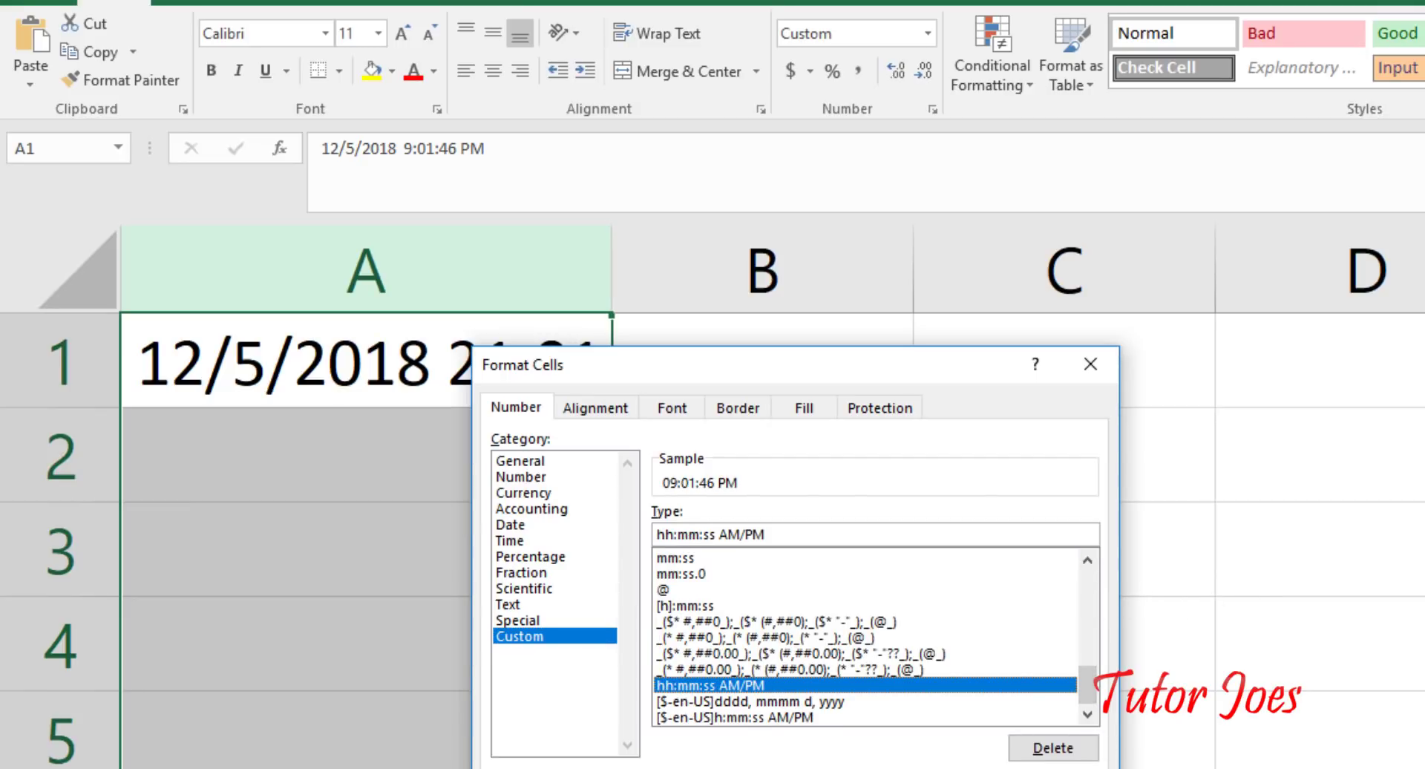
key(Return)
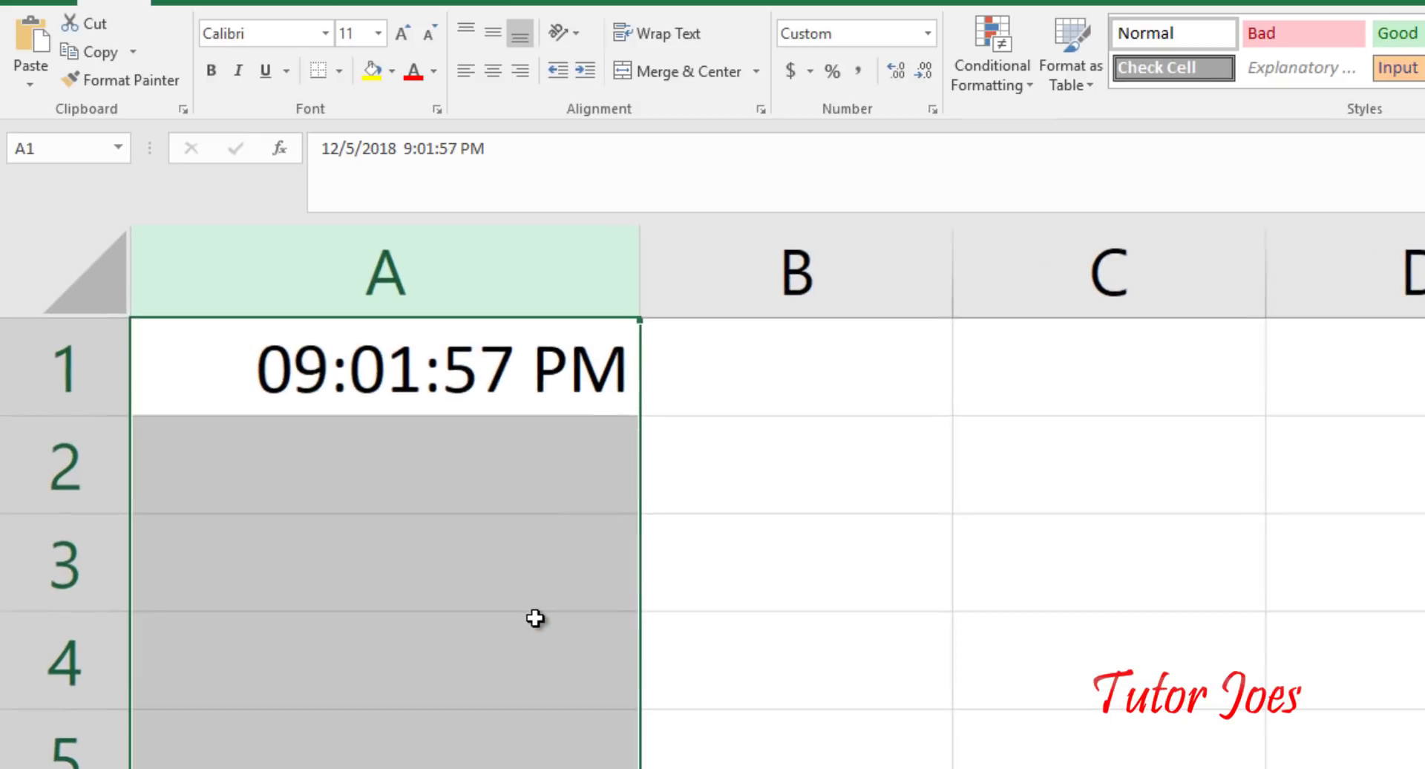
Give cell A1 an orange fill and white font colour
click(461, 508)
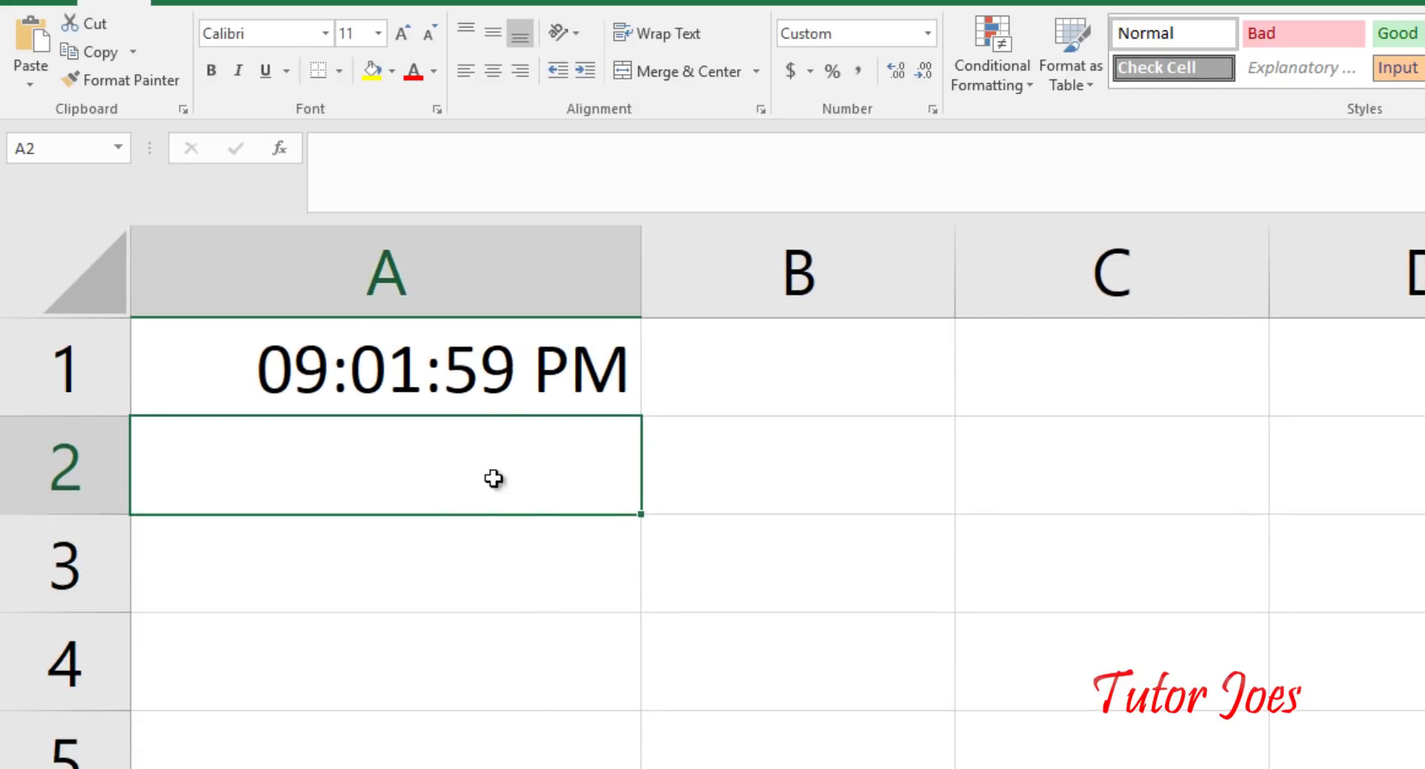
click(487, 382)
click(302, 33)
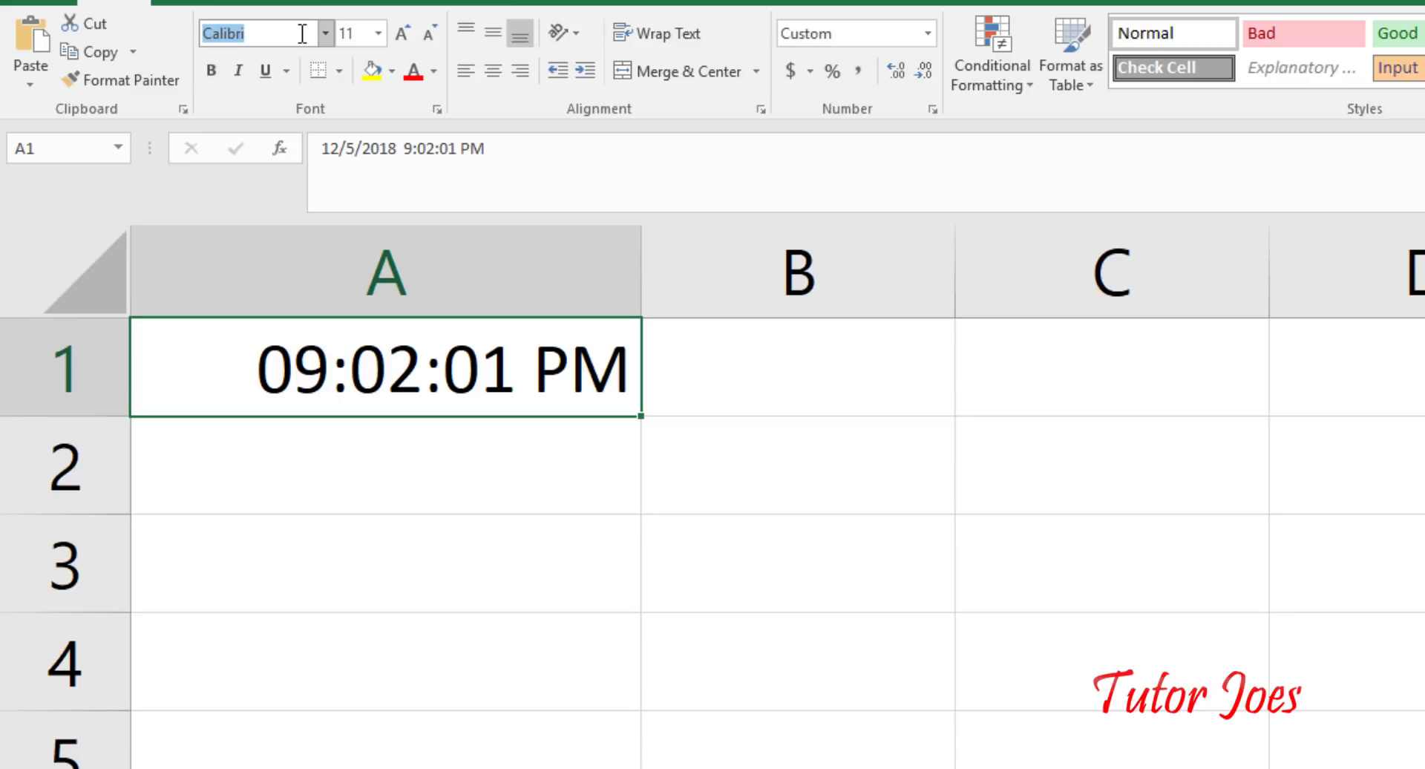
click(392, 72)
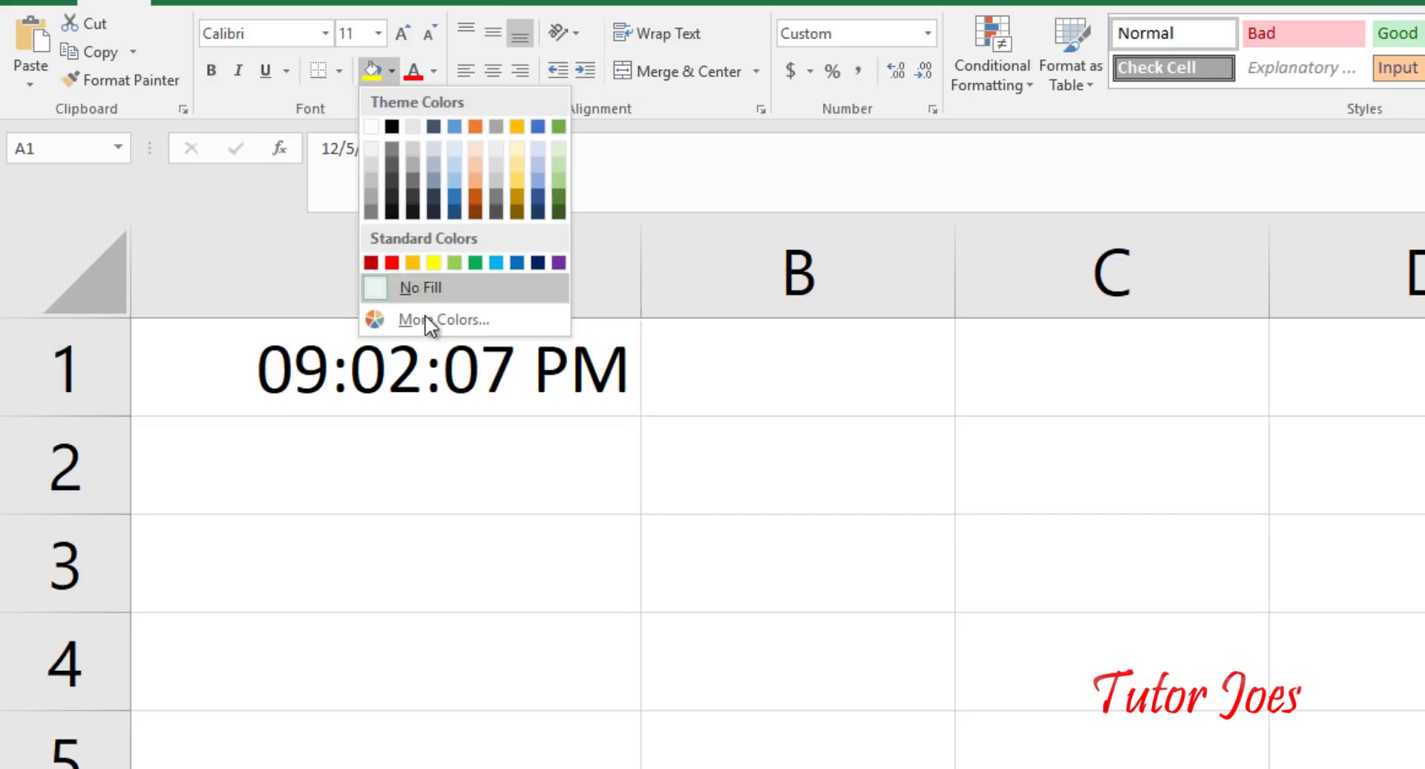
click(413, 263)
click(397, 68)
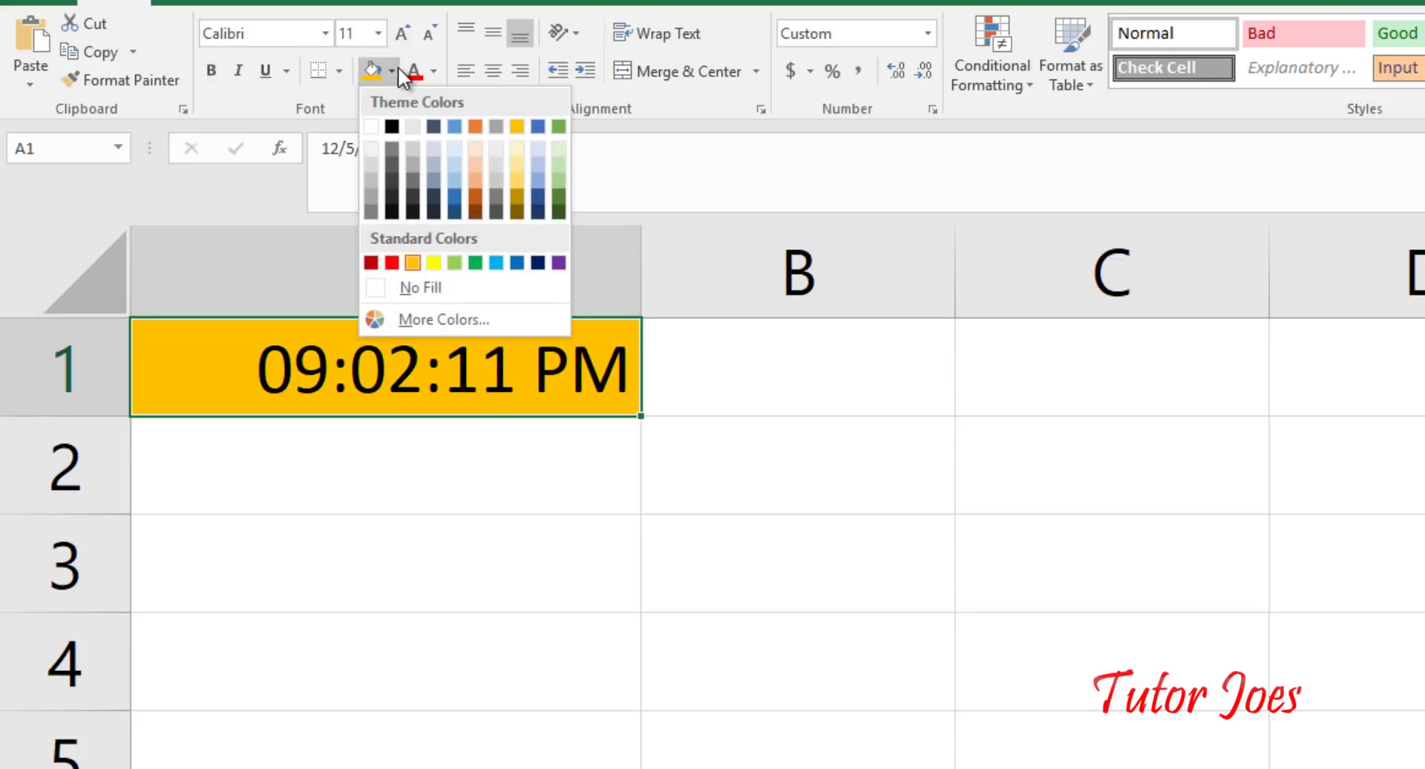
click(434, 70)
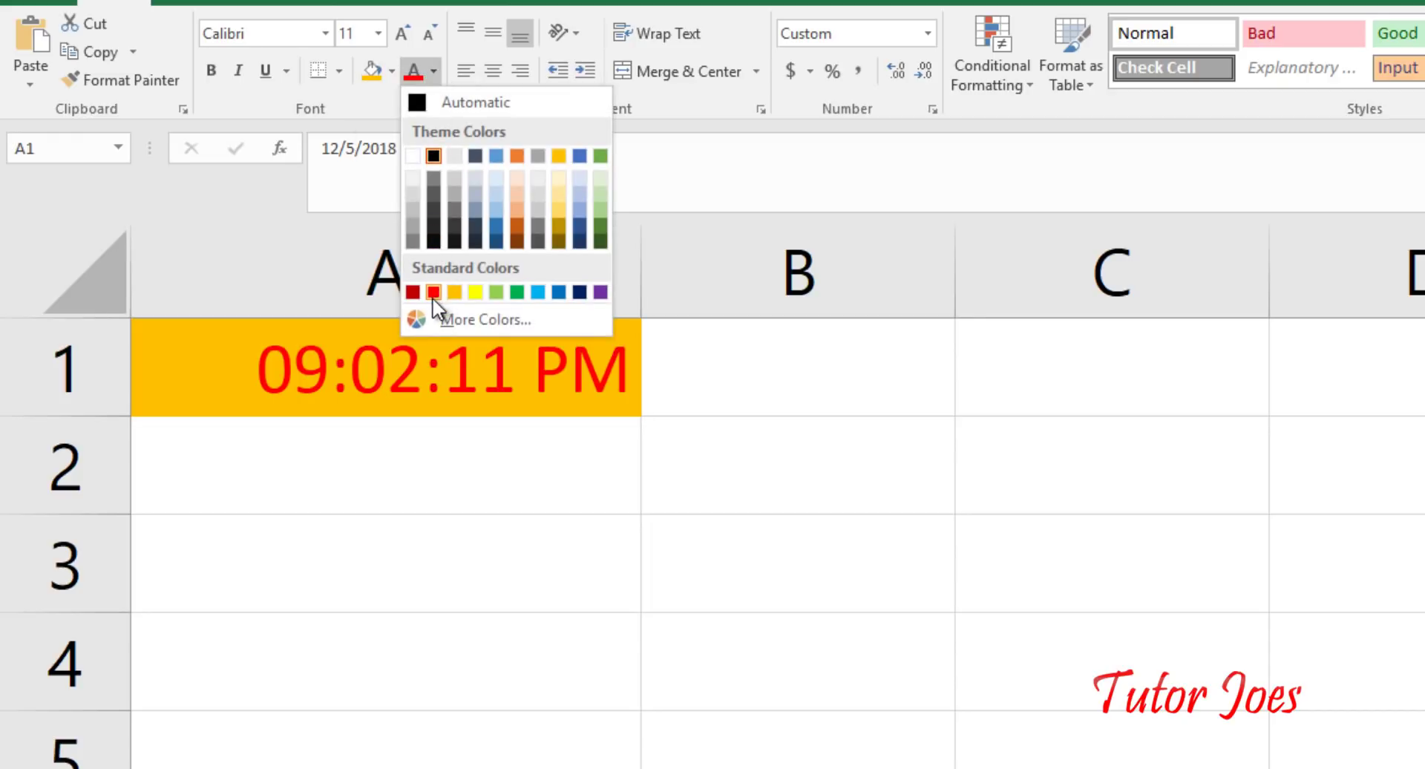
click(413, 155)
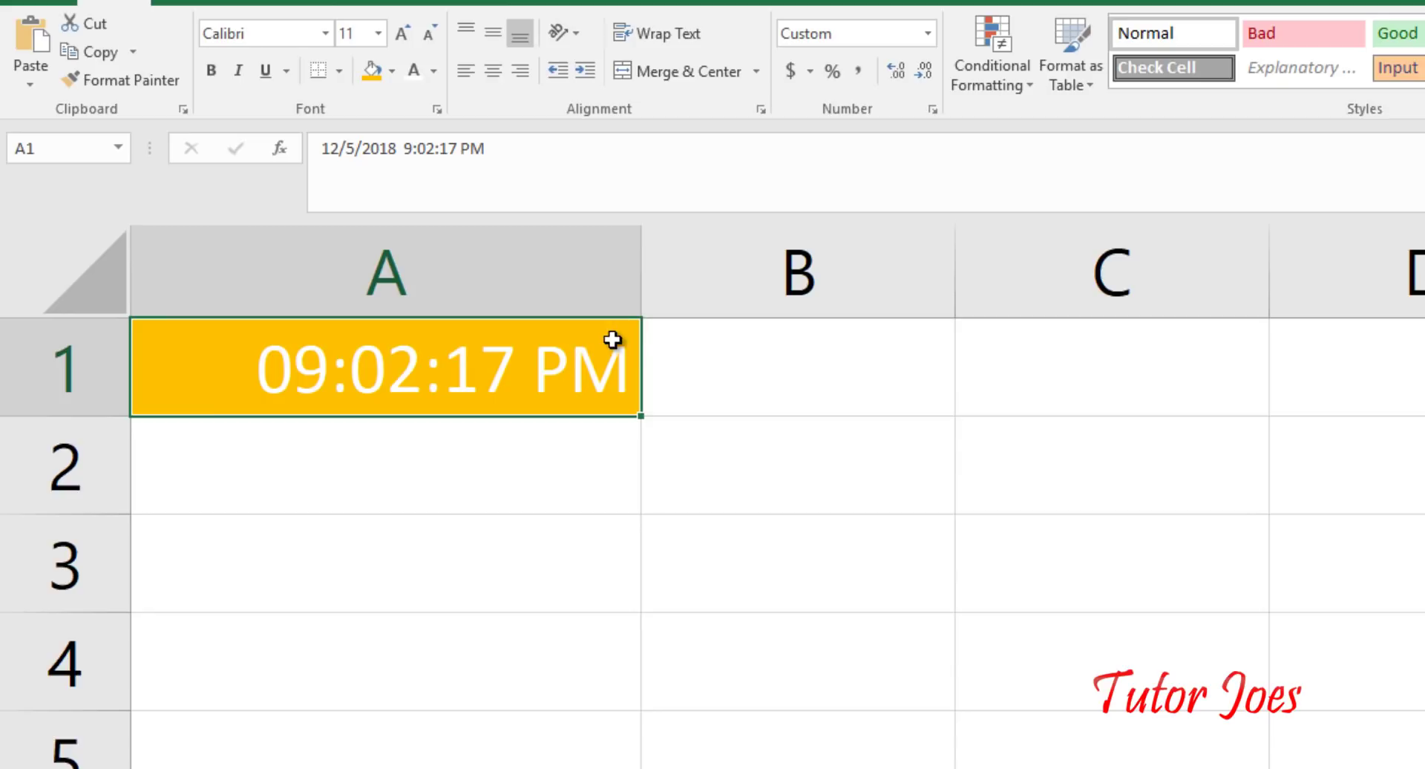
Increase A1's font size up to 28 points
click(399, 32)
triple_click(398, 32)
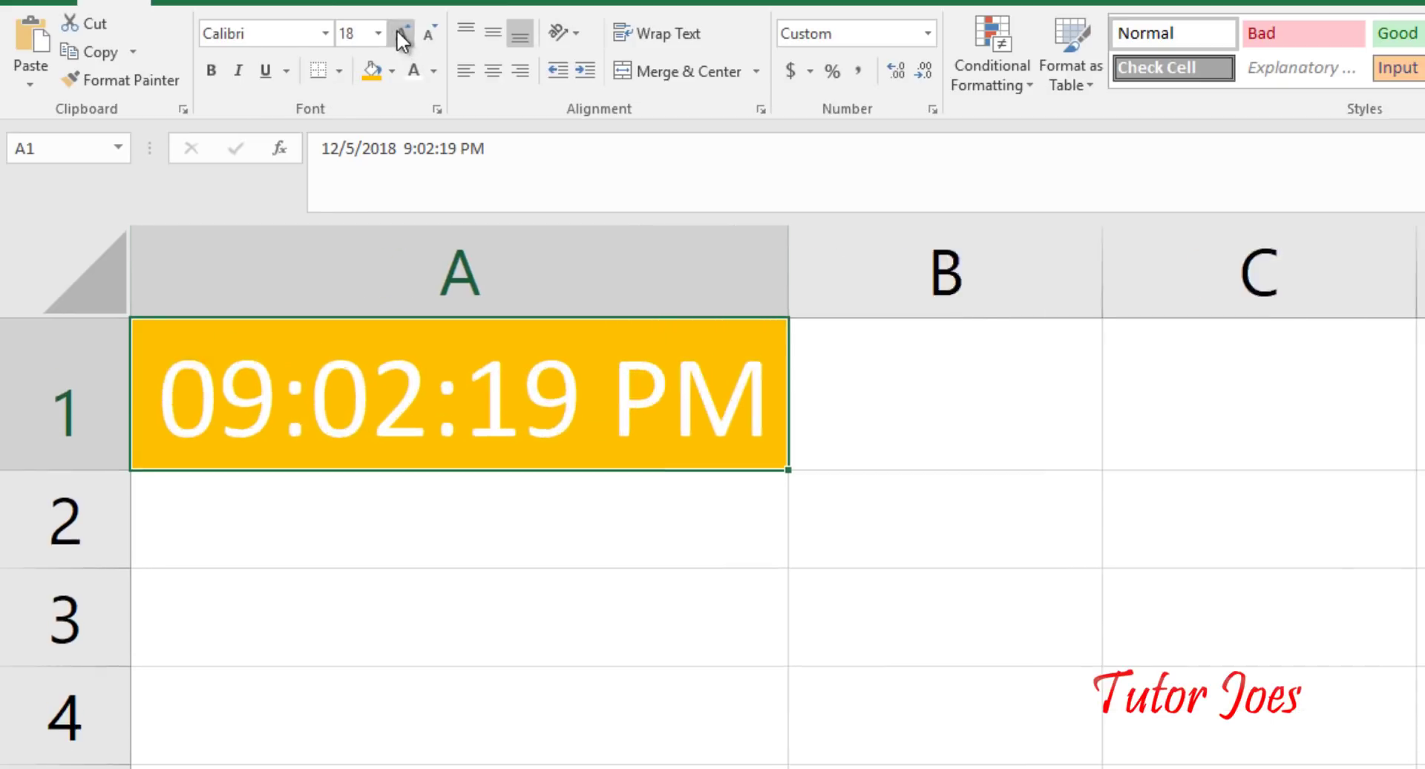
double_click(399, 31)
double_click(399, 31)
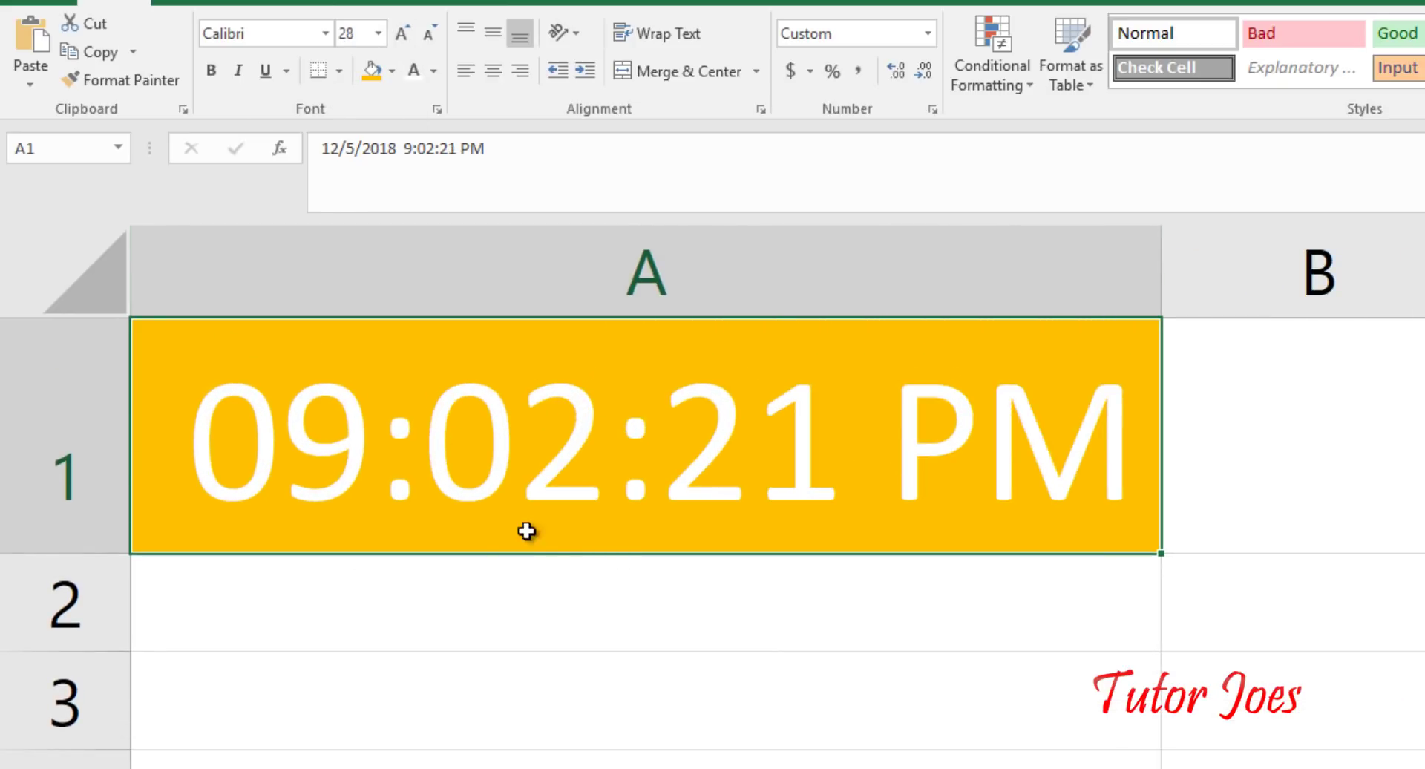
click(566, 674)
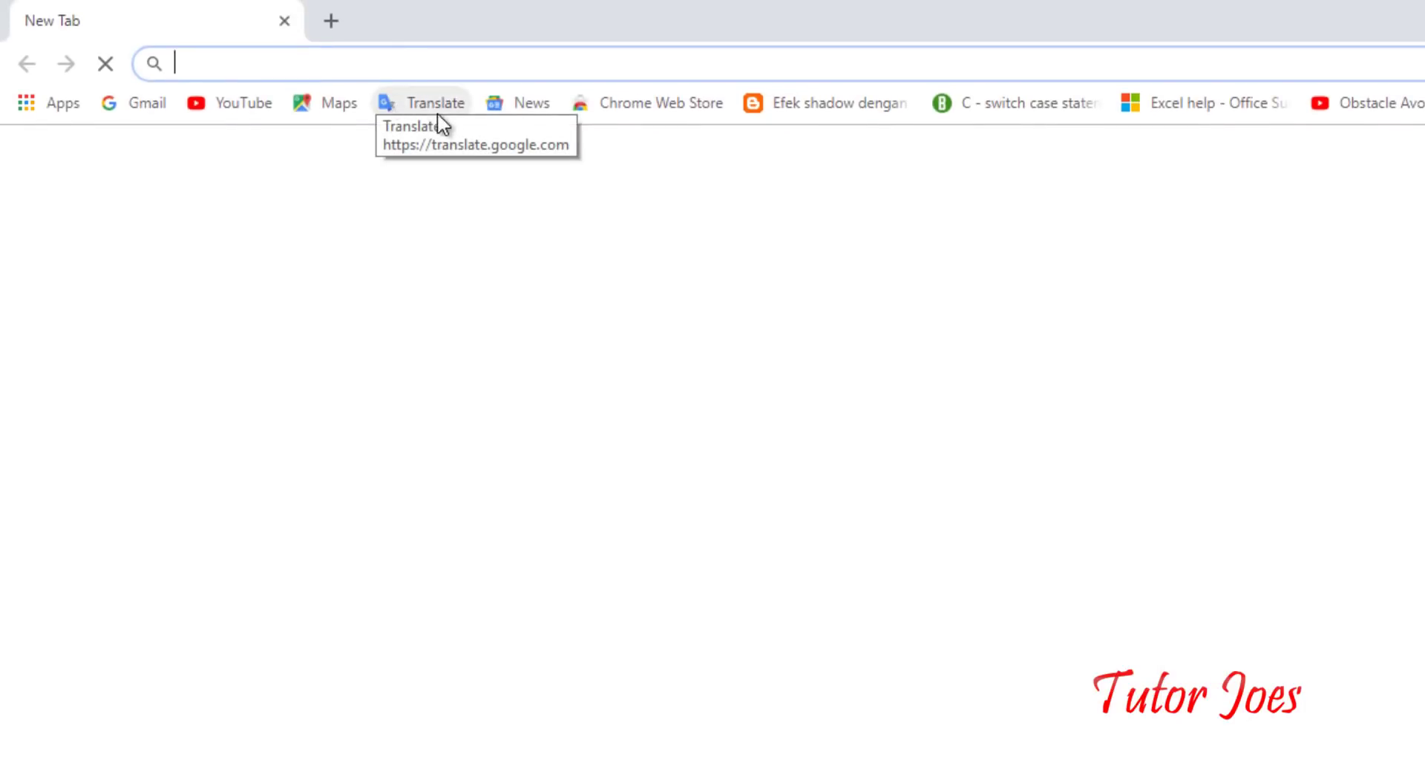
Search 'digital font' and open the '179 Free Digital Fonts · 1001 Fonts' result
text(dig)
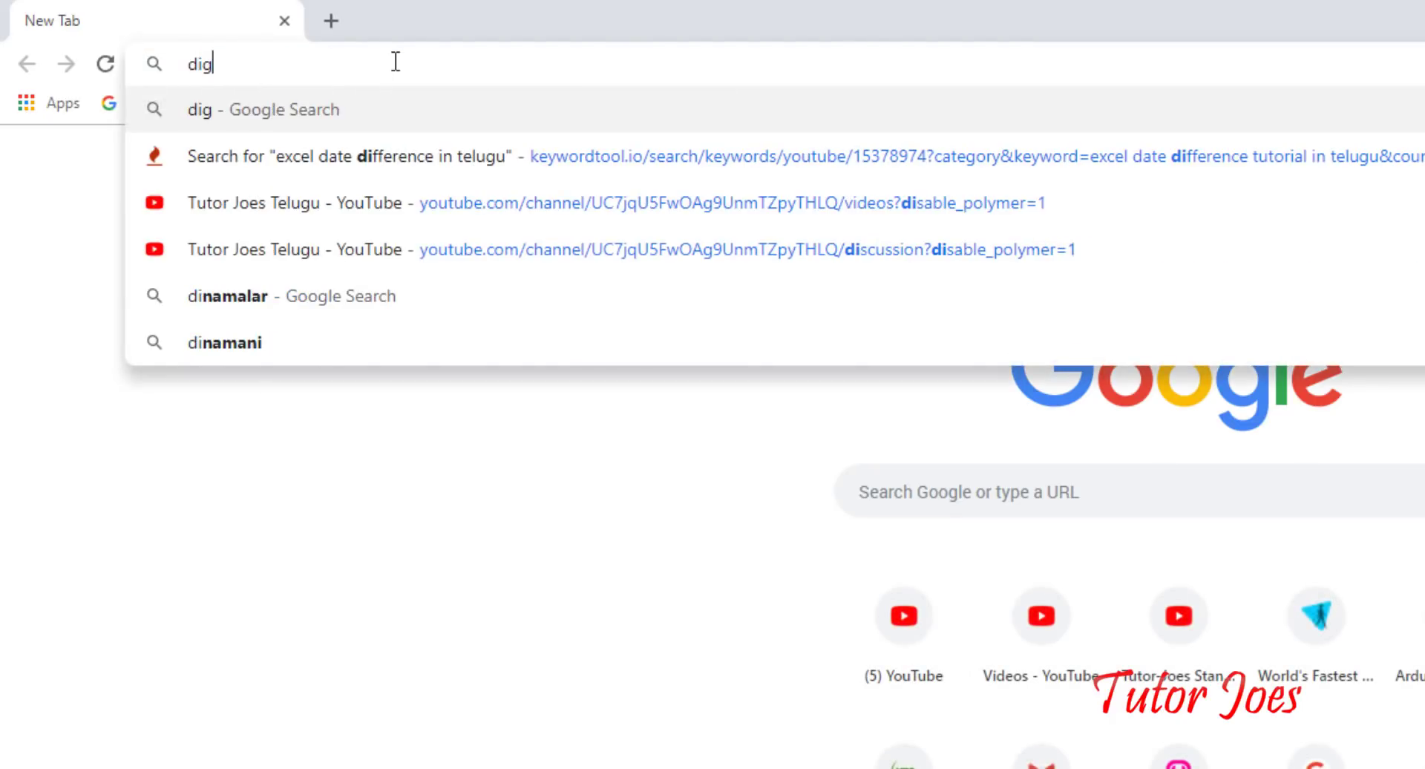
text(ital font)
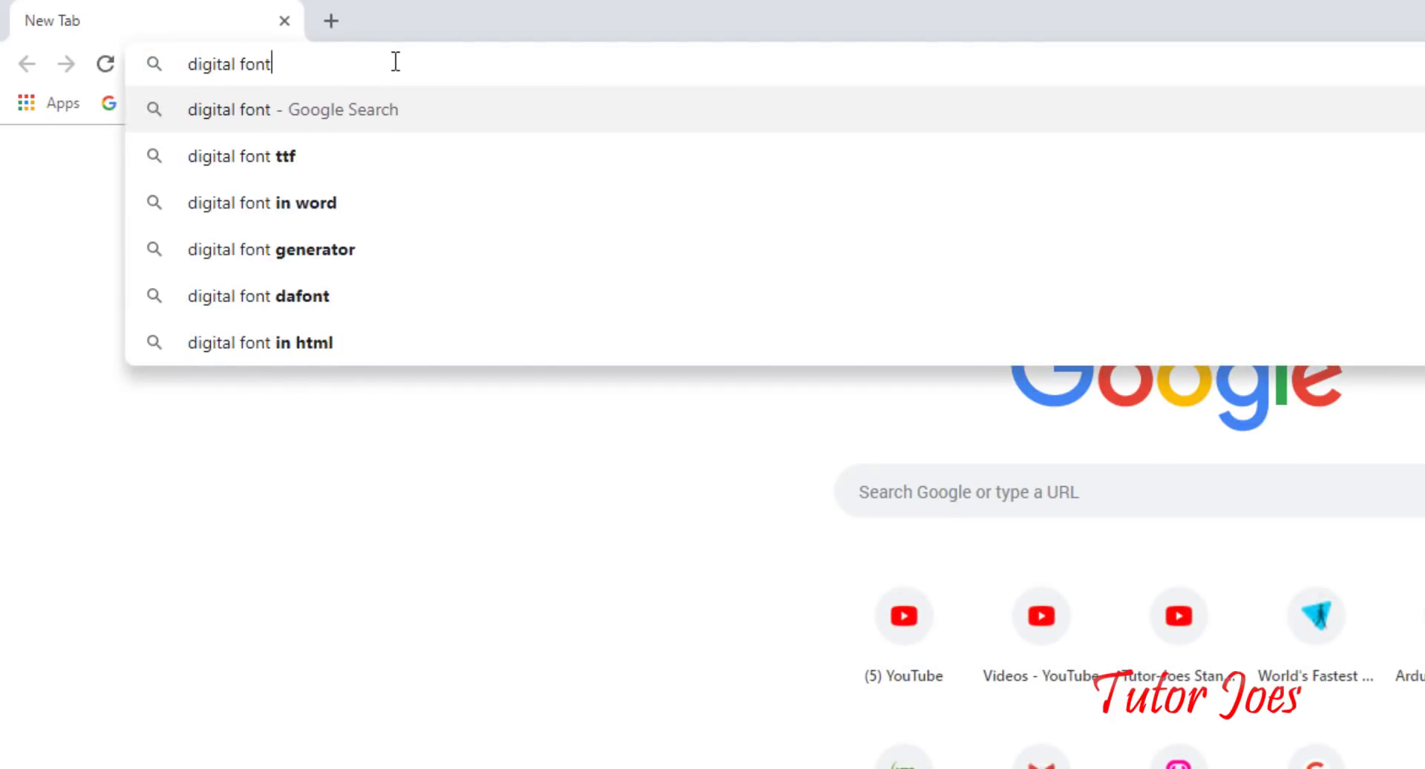
key(Return)
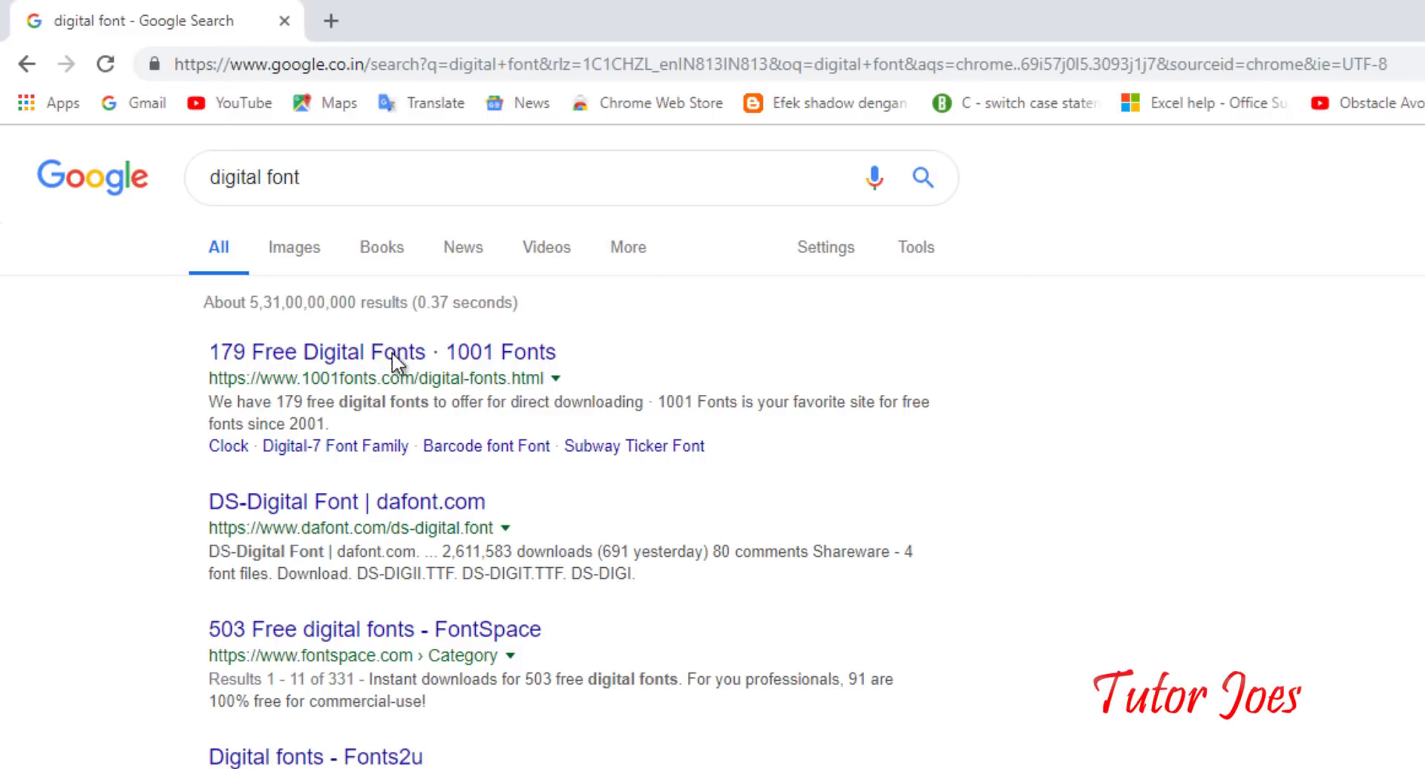
click(401, 356)
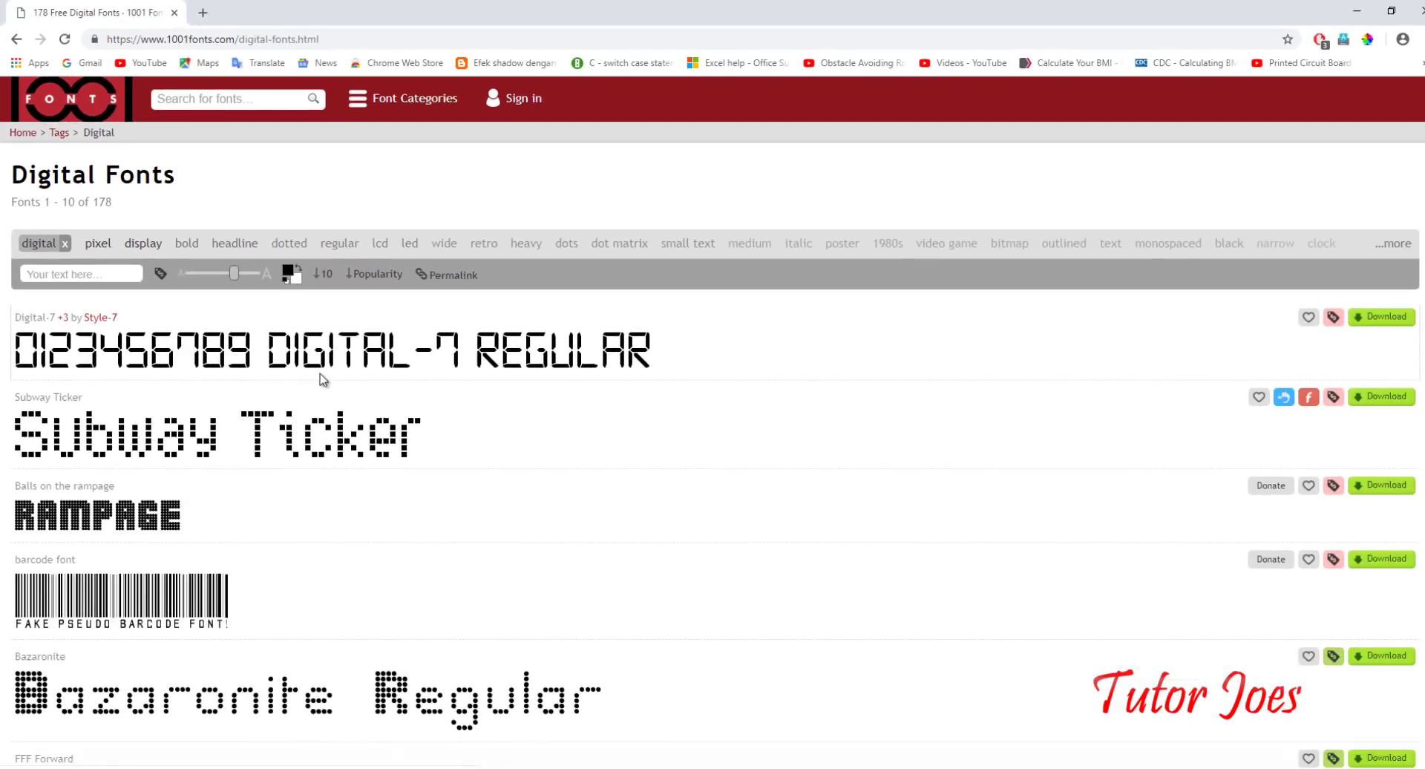
Download digital-7.zip from 1001 Fonts and open its digital-7.ttf font for preview
click(1383, 320)
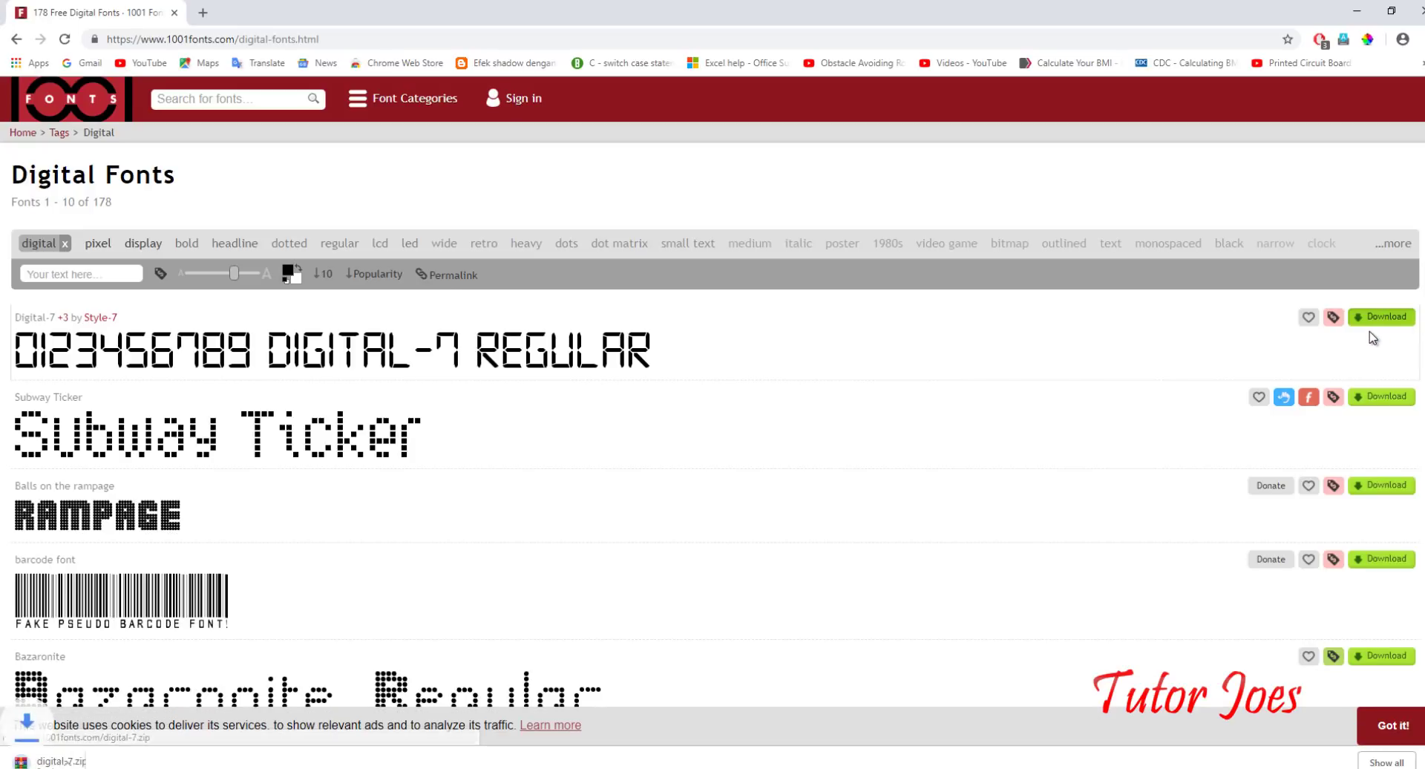
click(63, 763)
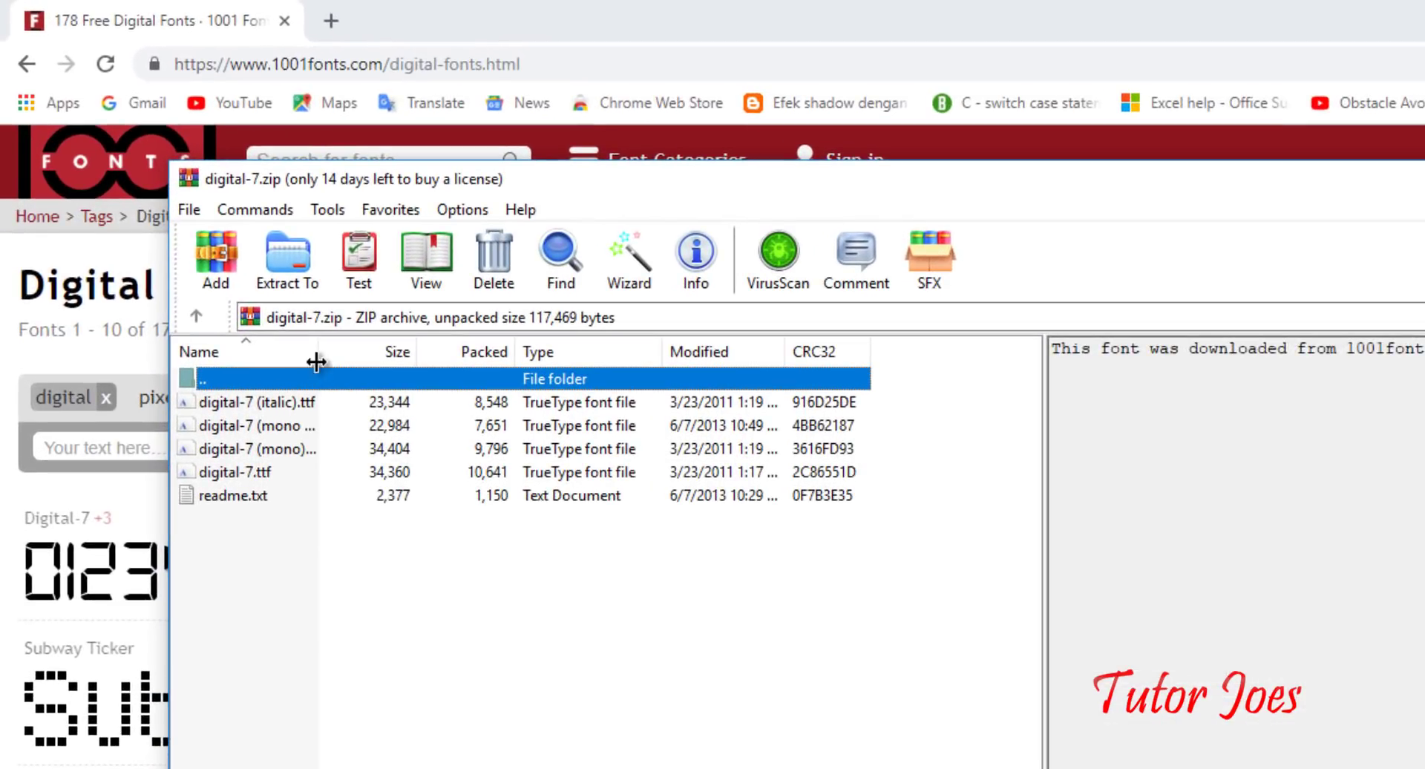
drag(317, 363, 448, 362)
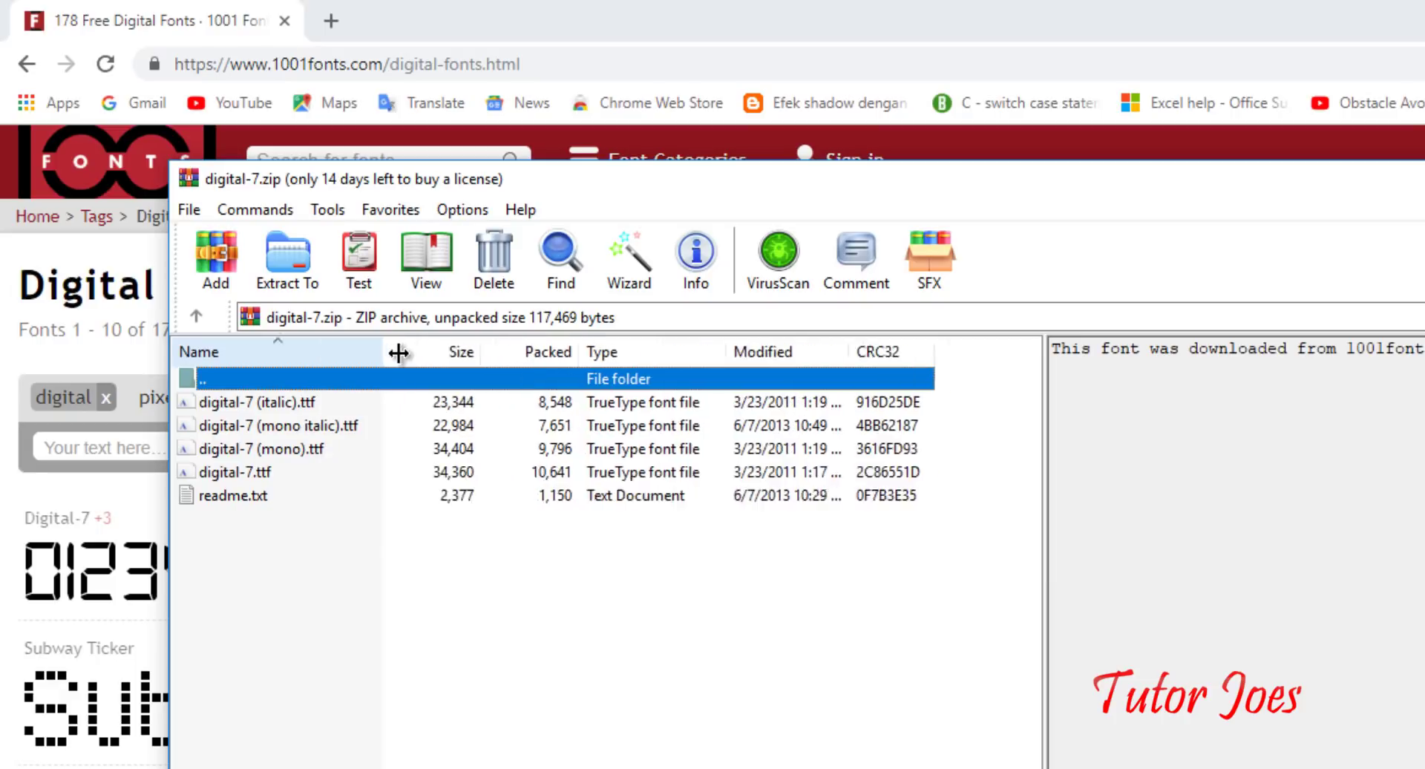
click(253, 479)
double_click(253, 475)
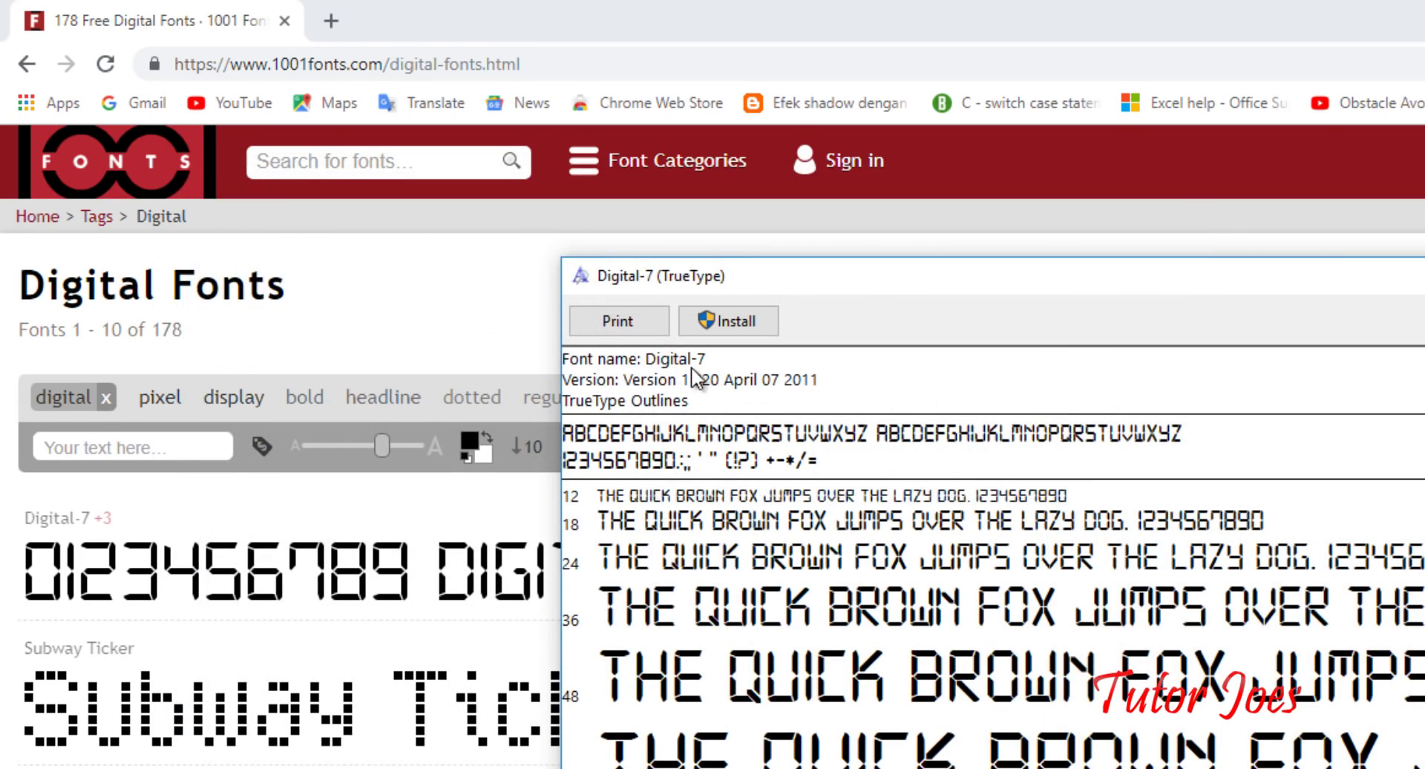
Dismiss the Print dialog and install the Digital-7 font from the font viewer
click(633, 324)
click(1135, 386)
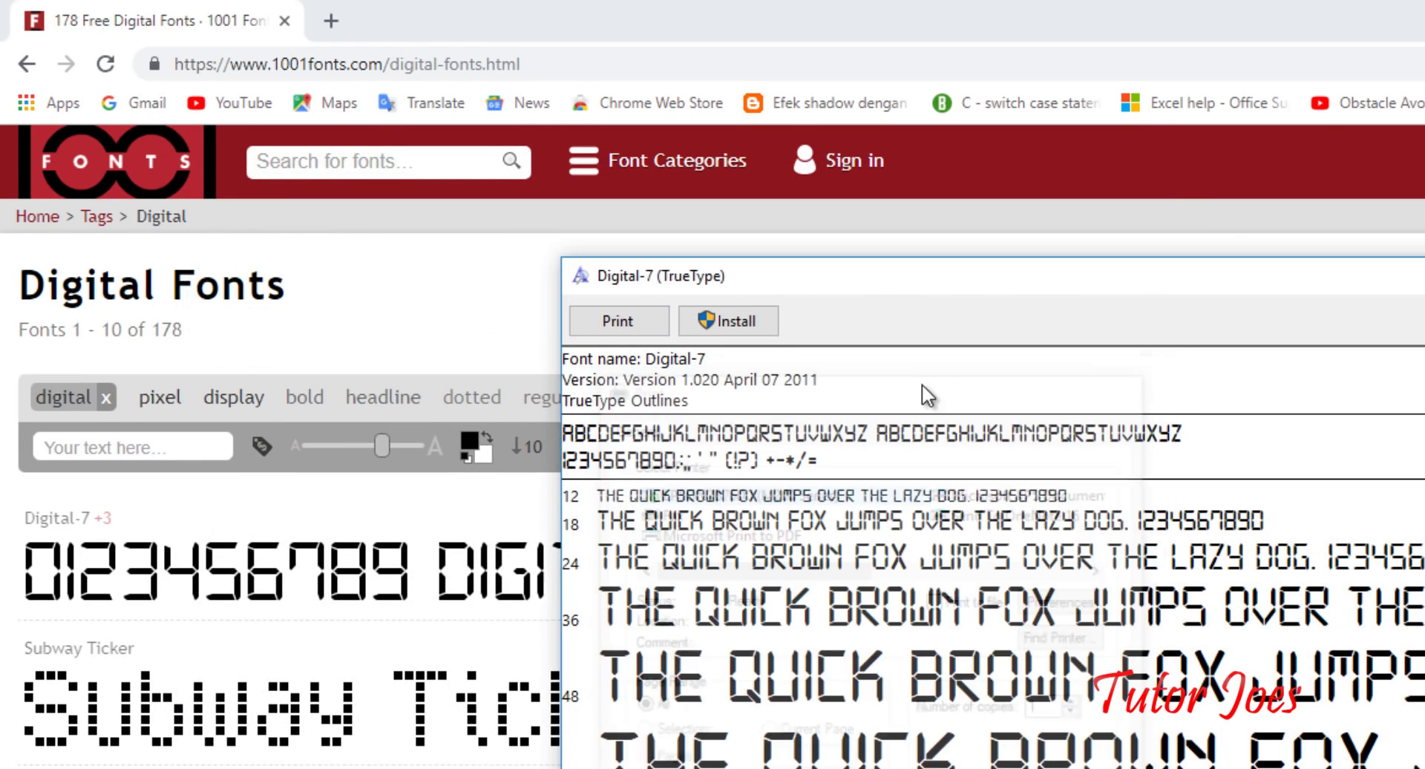
click(734, 320)
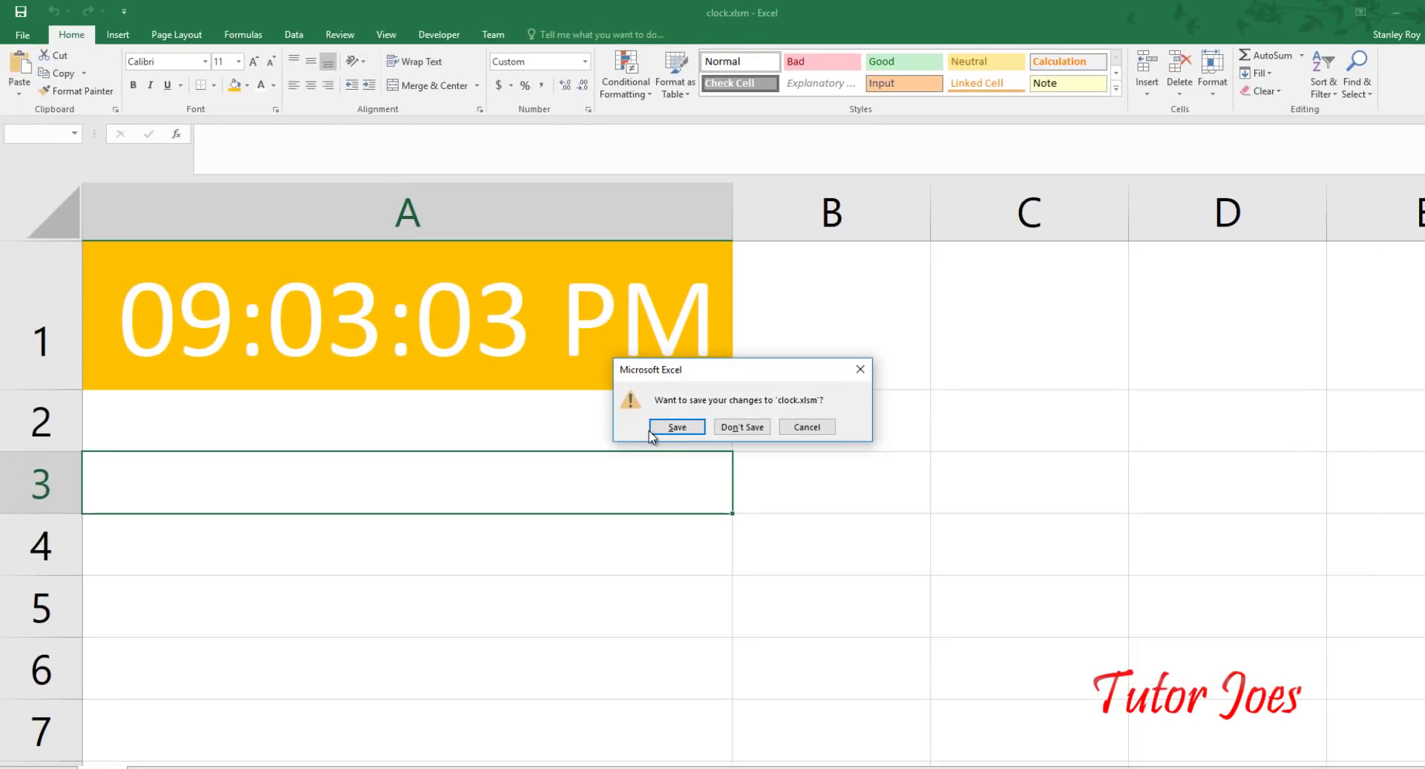
Save and close the workbook, then reopen clock.xlsm with its macros enabled
click(650, 430)
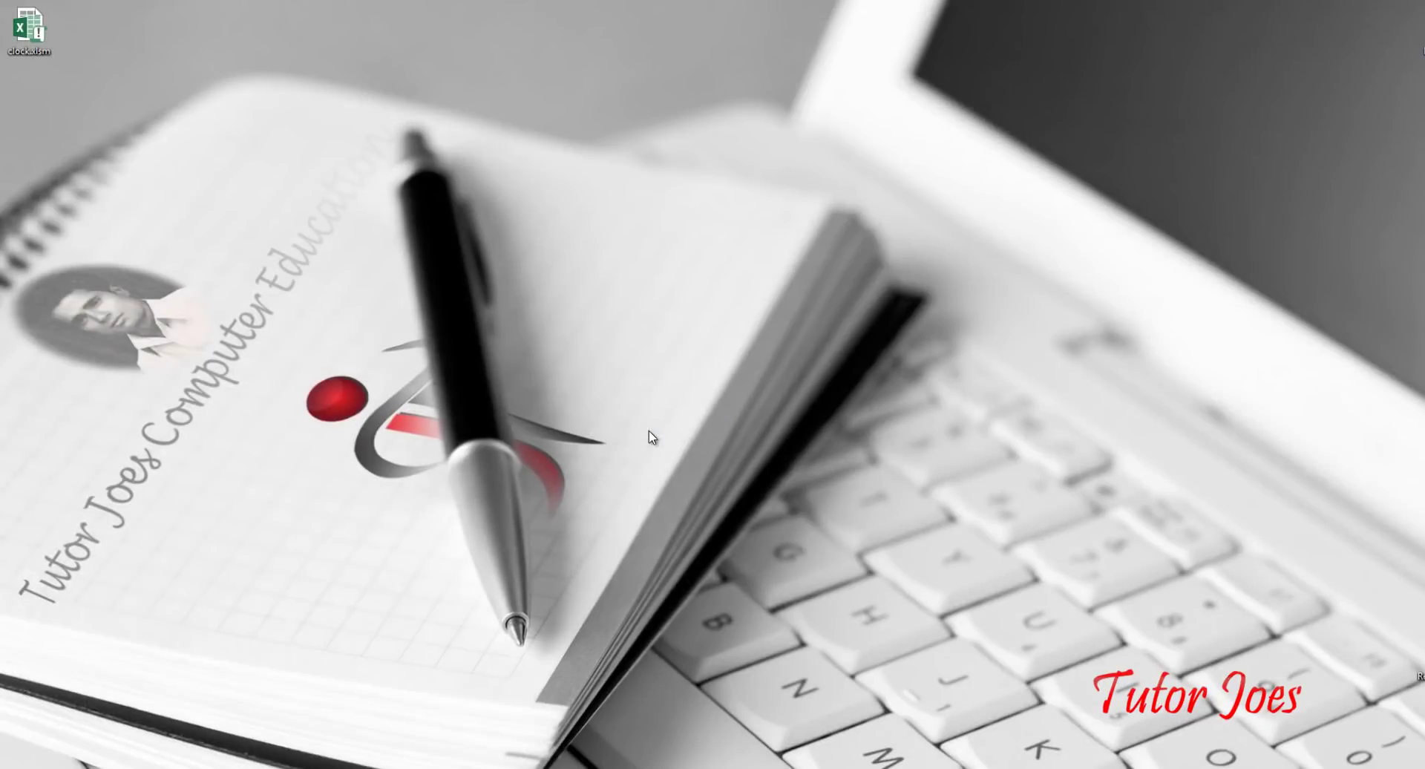
double_click(28, 28)
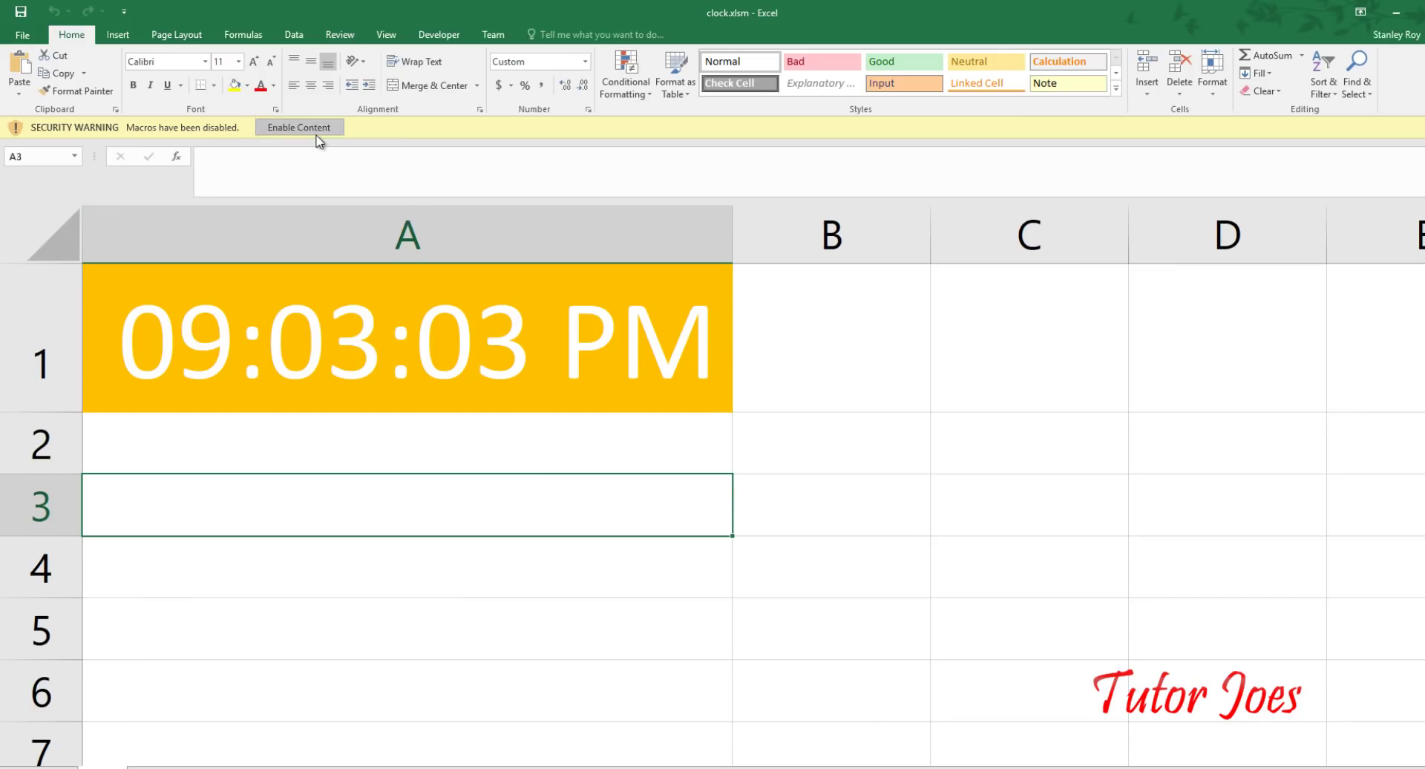
click(318, 130)
Run the runClock macro from Developer > Macros so A1 ticks live
click(438, 34)
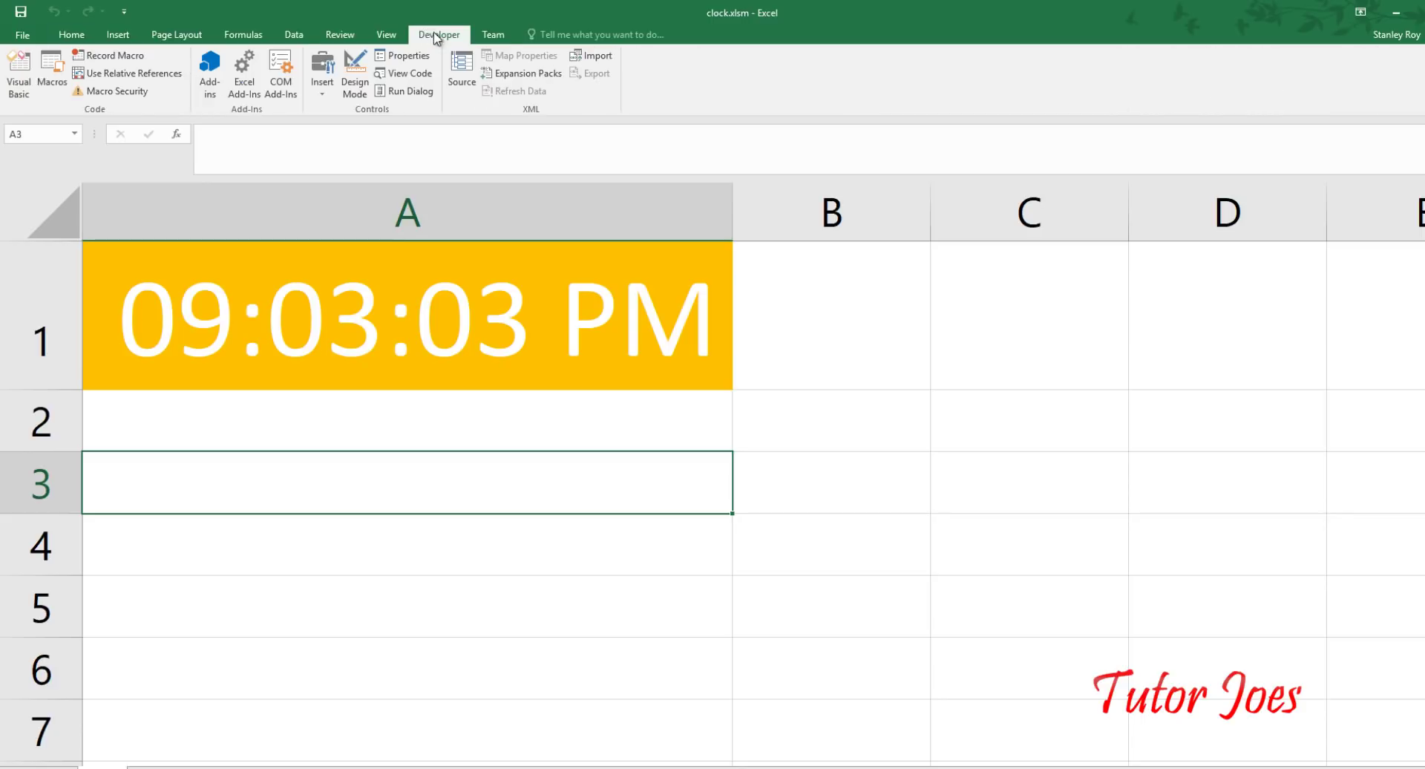
click(59, 89)
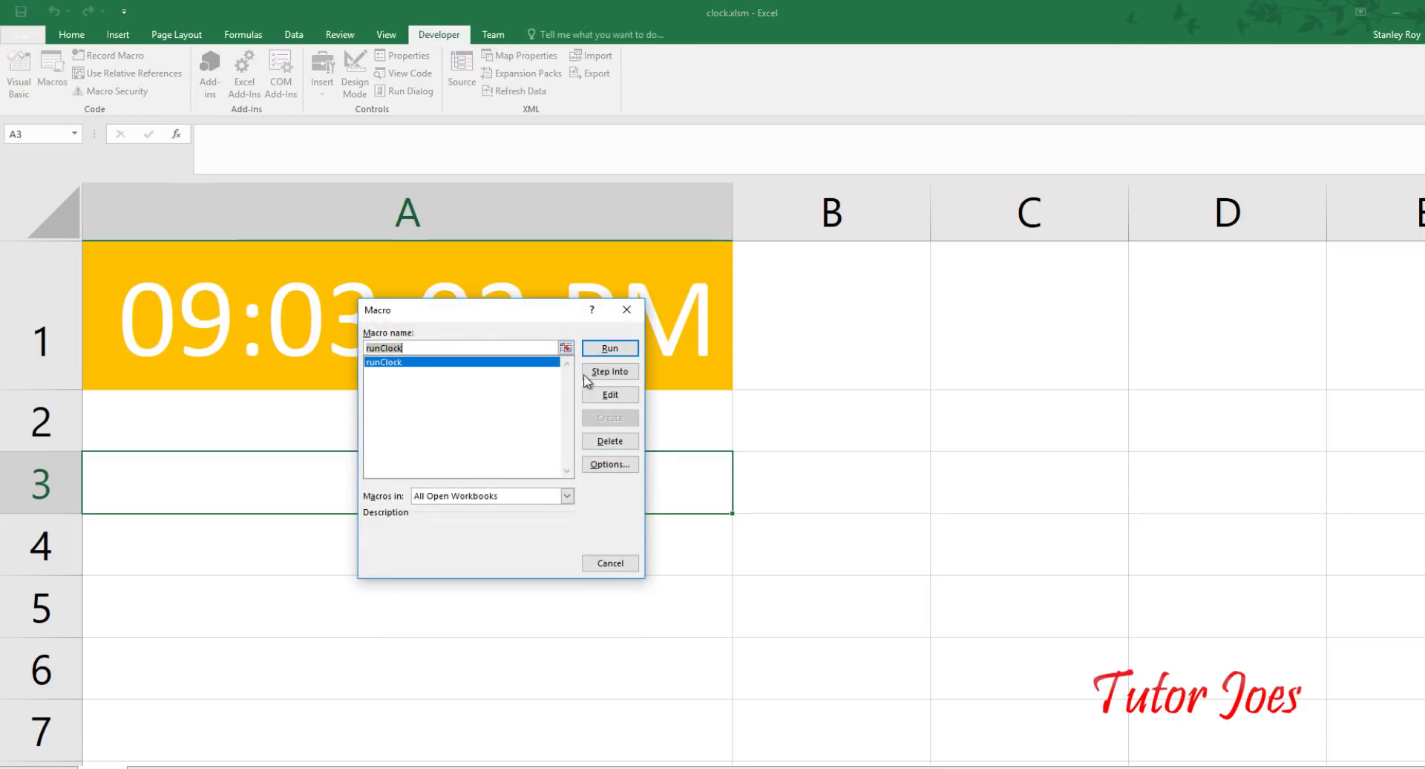
click(615, 356)
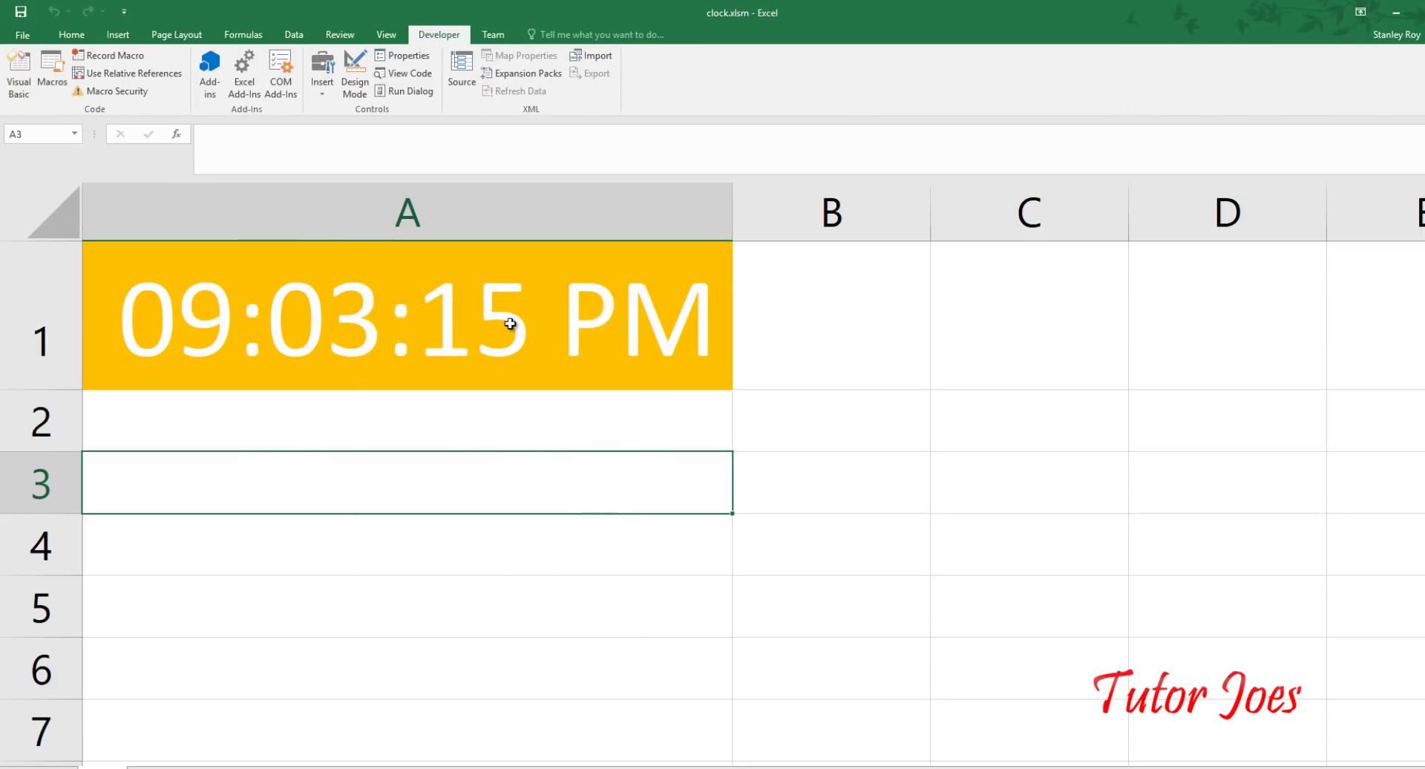
click(381, 340)
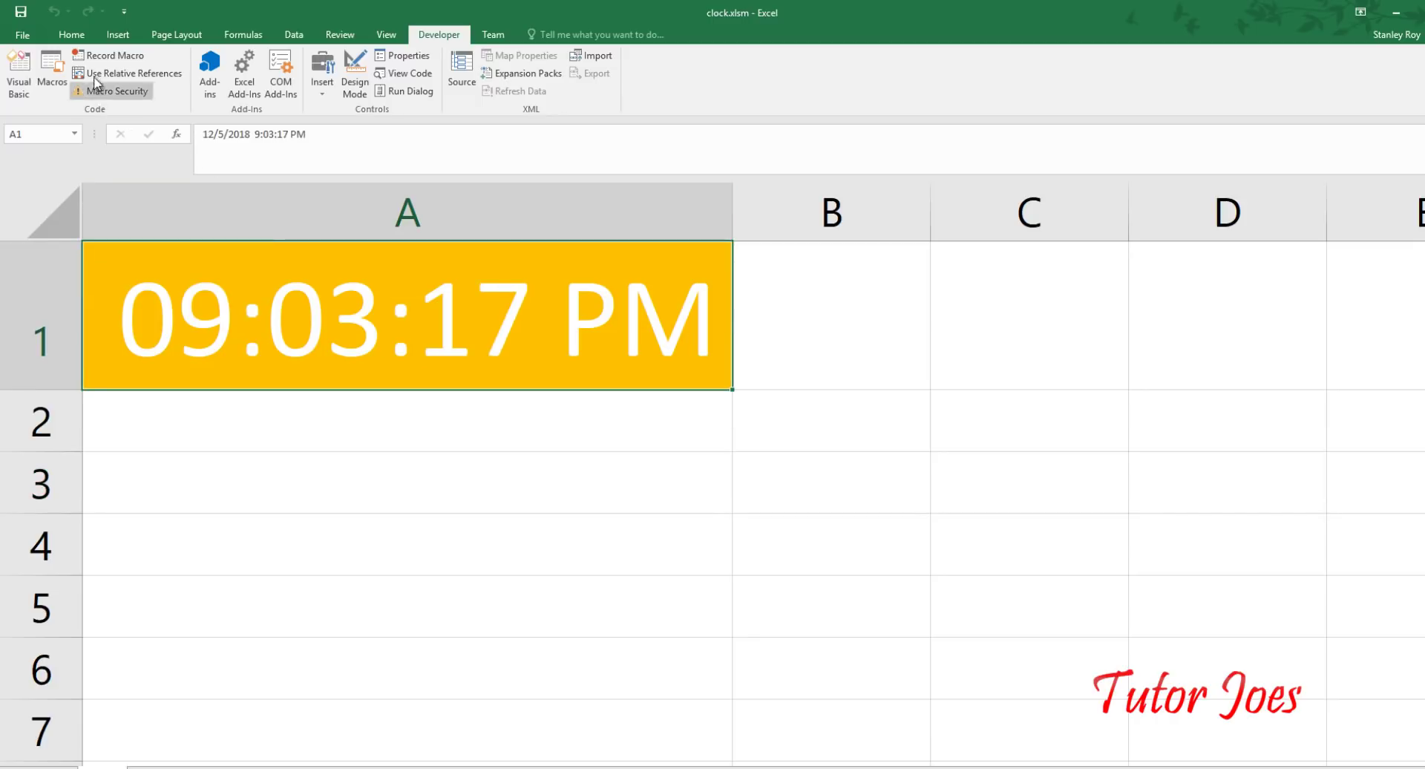
Set cell A1's font to Digital-7
click(71, 35)
click(156, 62)
text(Digit)
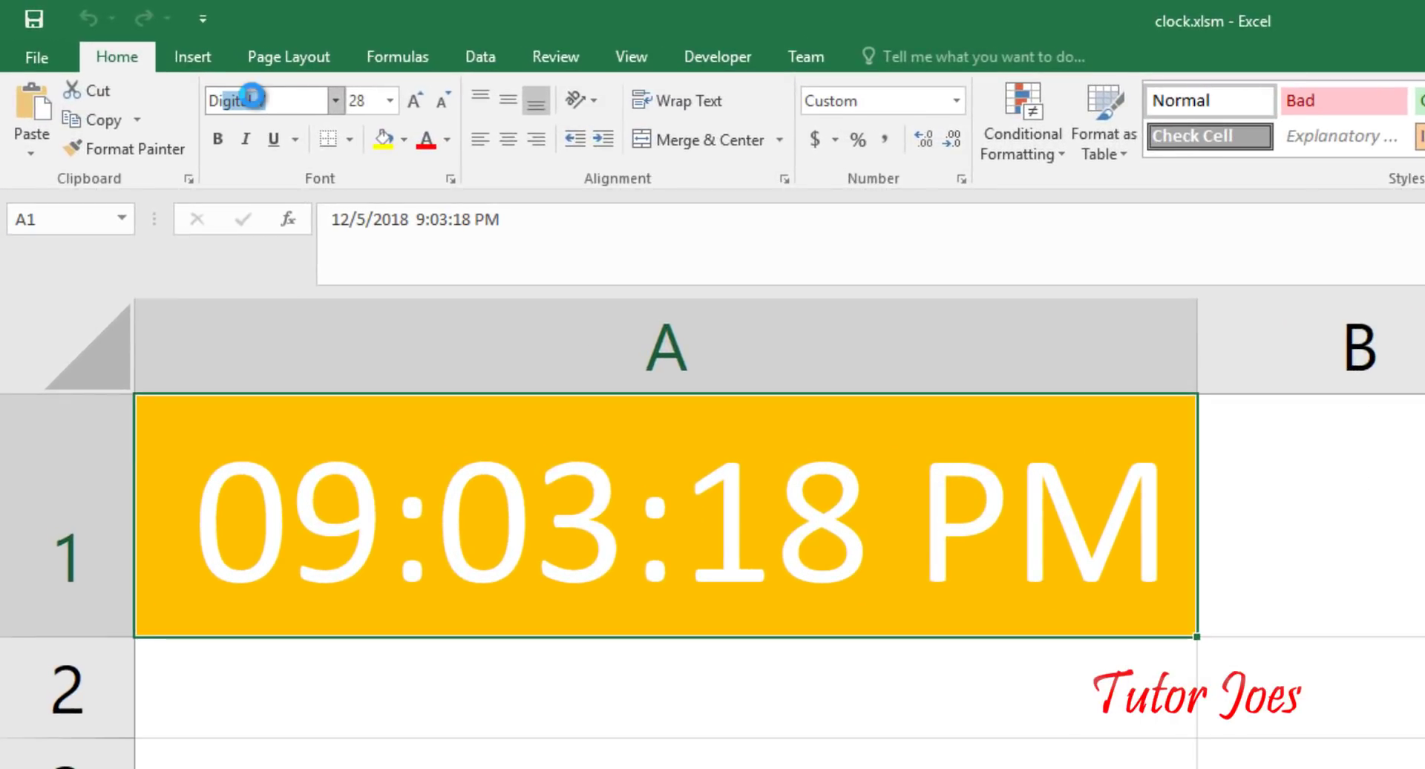
key(Return)
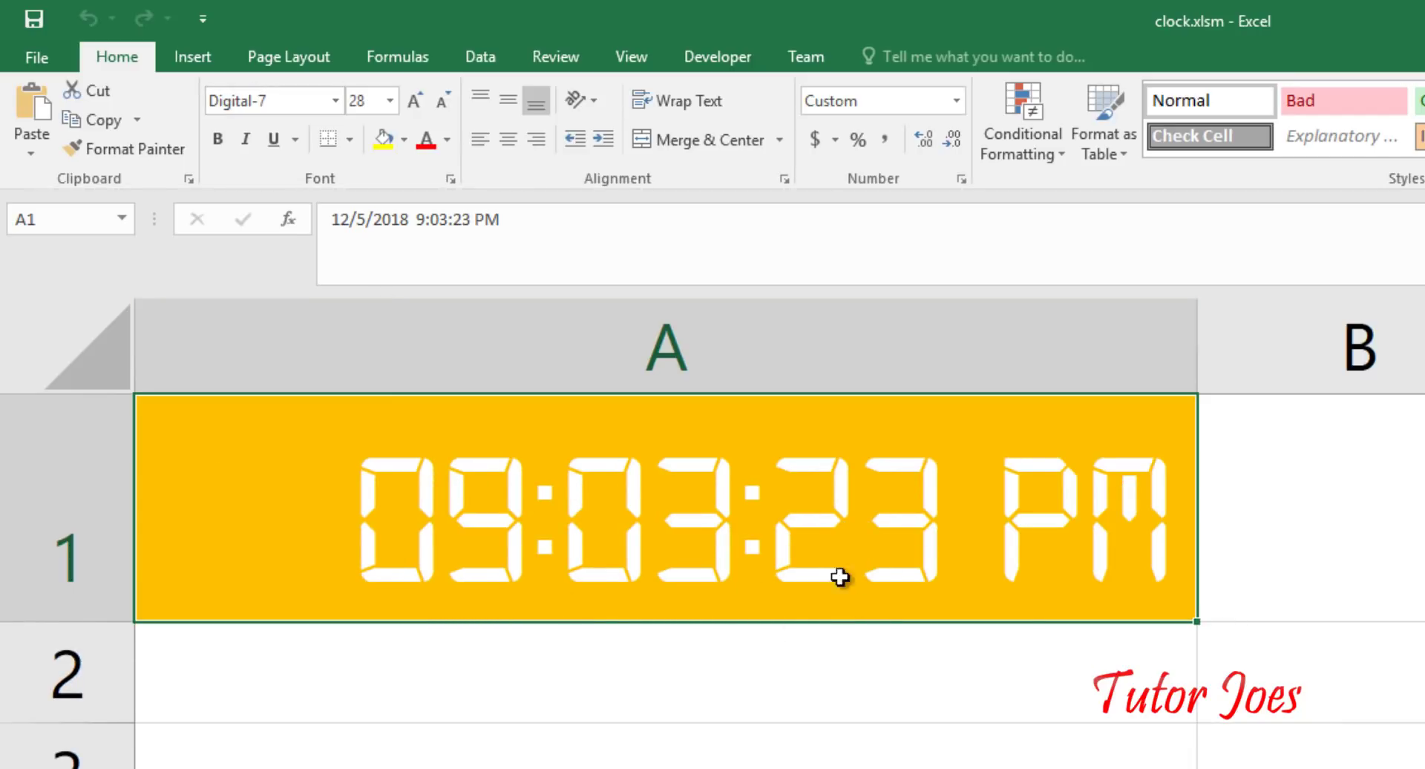
Fill the entire worksheet with black
click(95, 356)
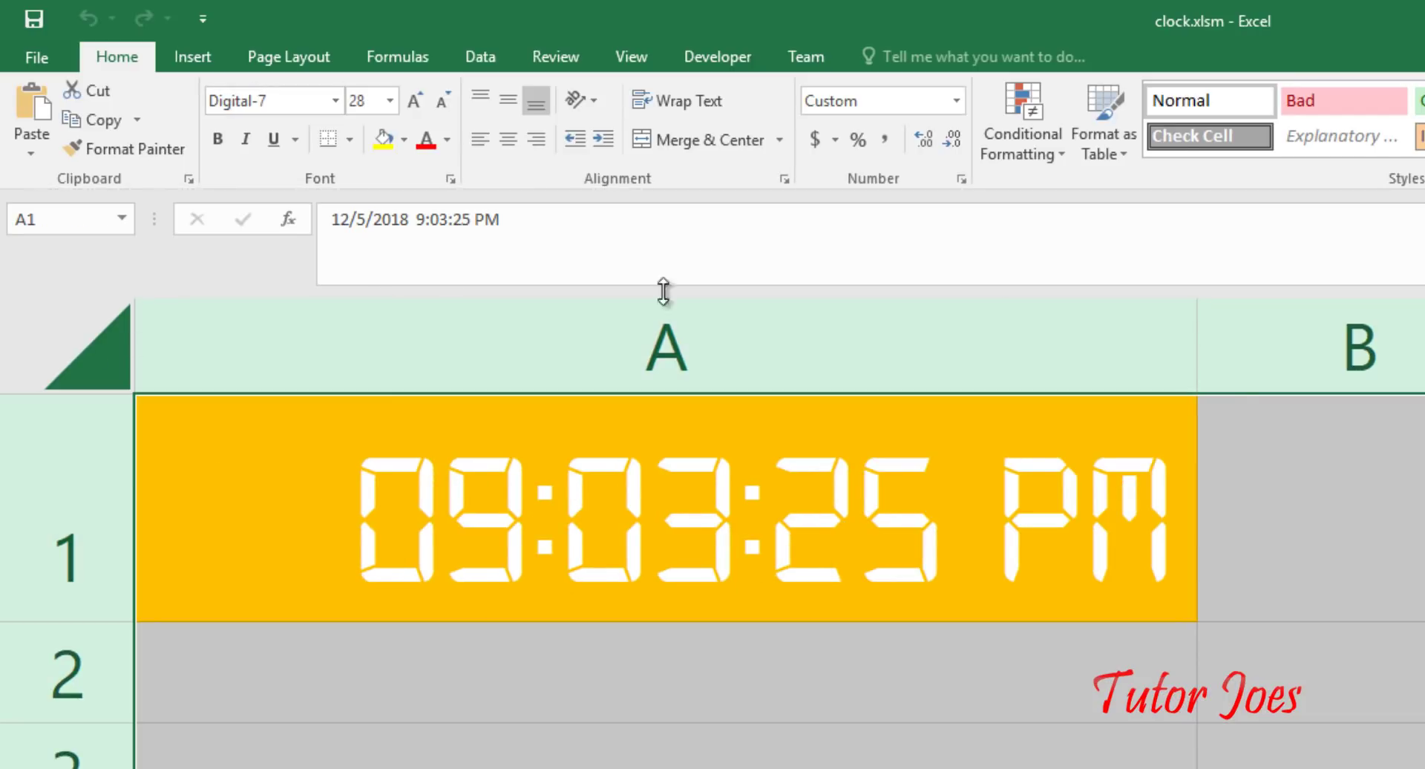
click(404, 140)
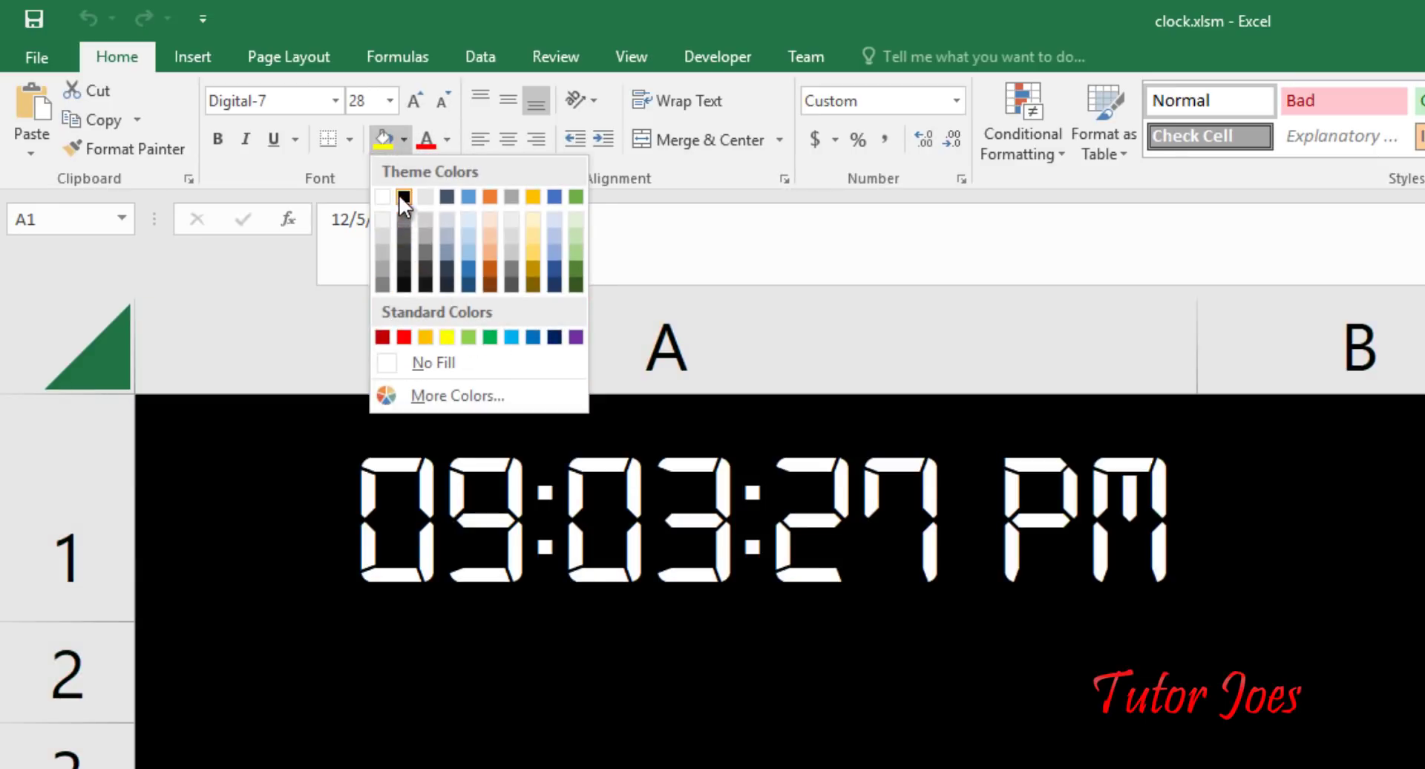
click(403, 196)
Give cell A1 the orange theme fill colour instead of gold
click(392, 426)
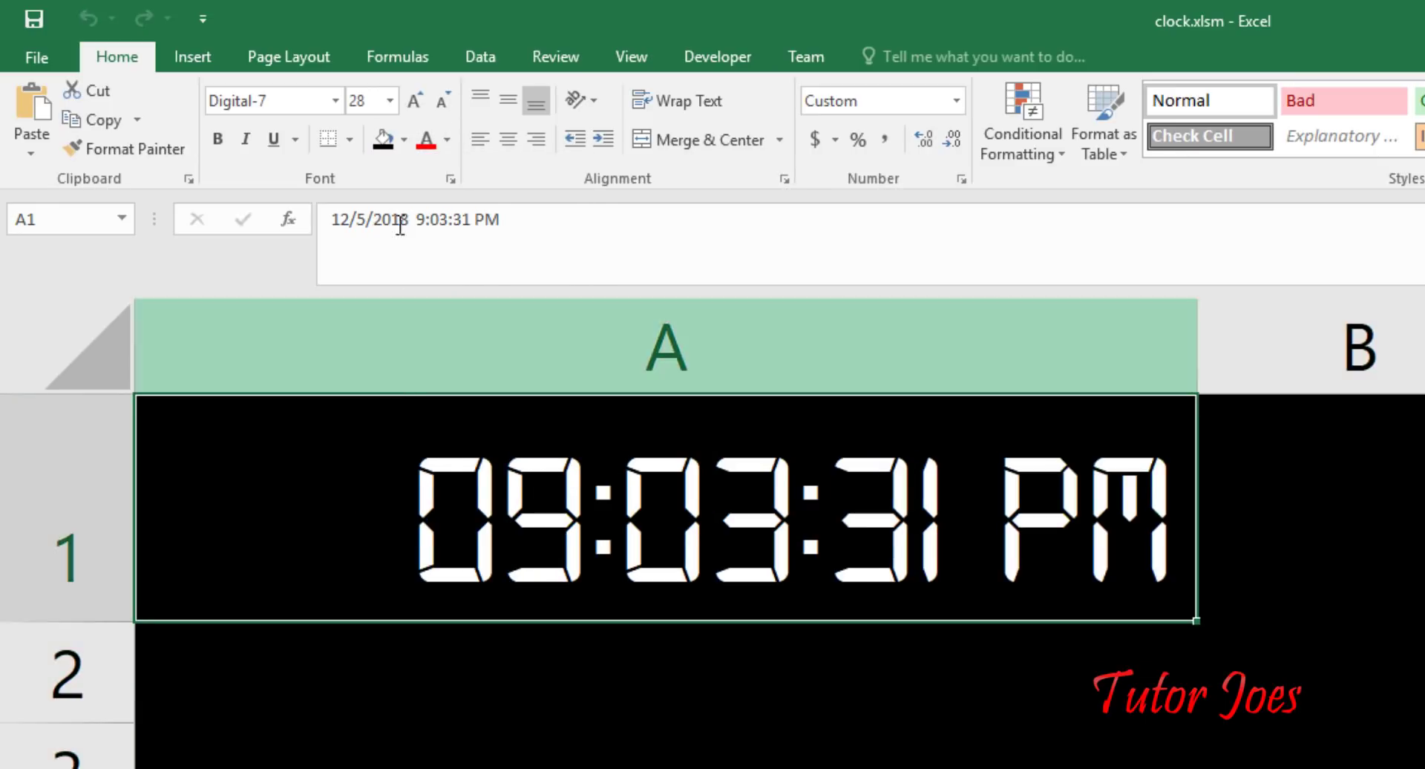
click(403, 141)
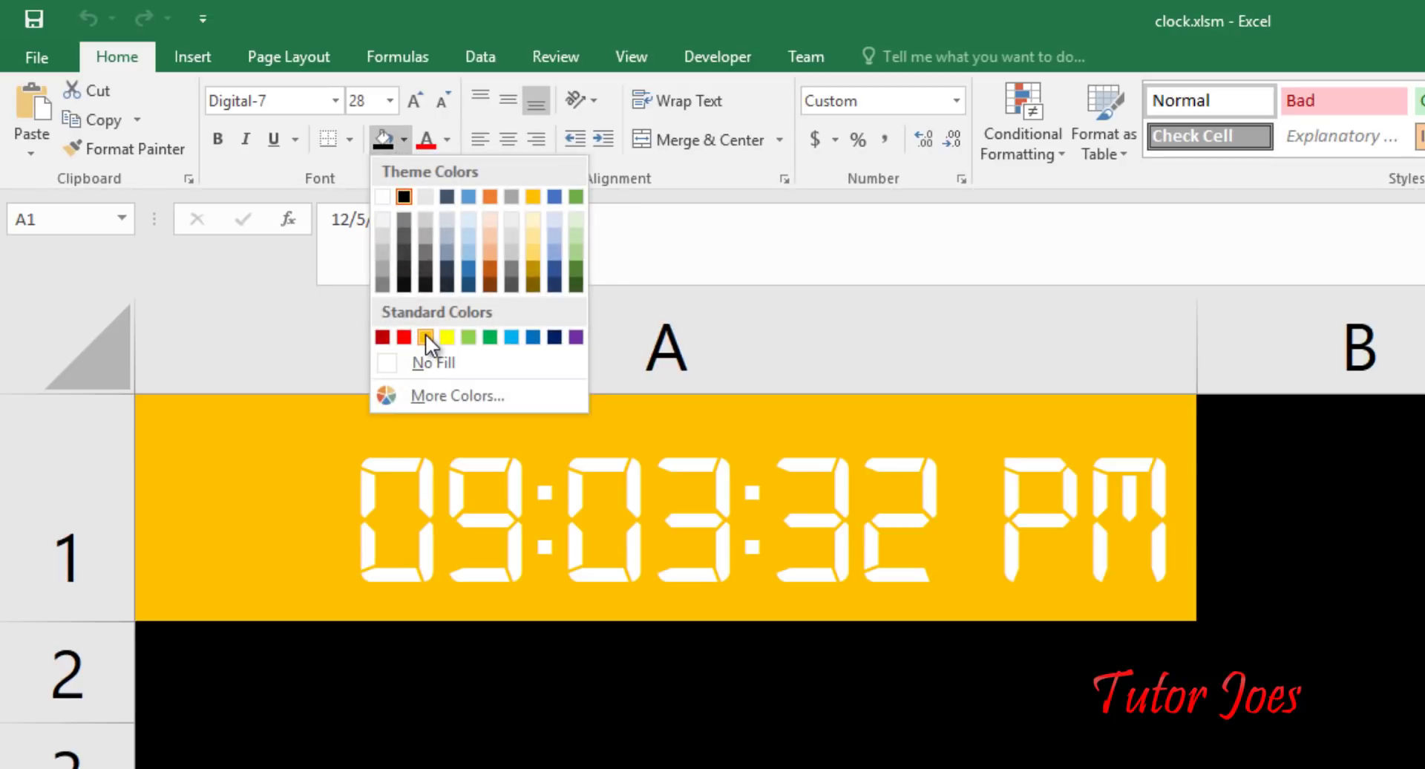
click(425, 336)
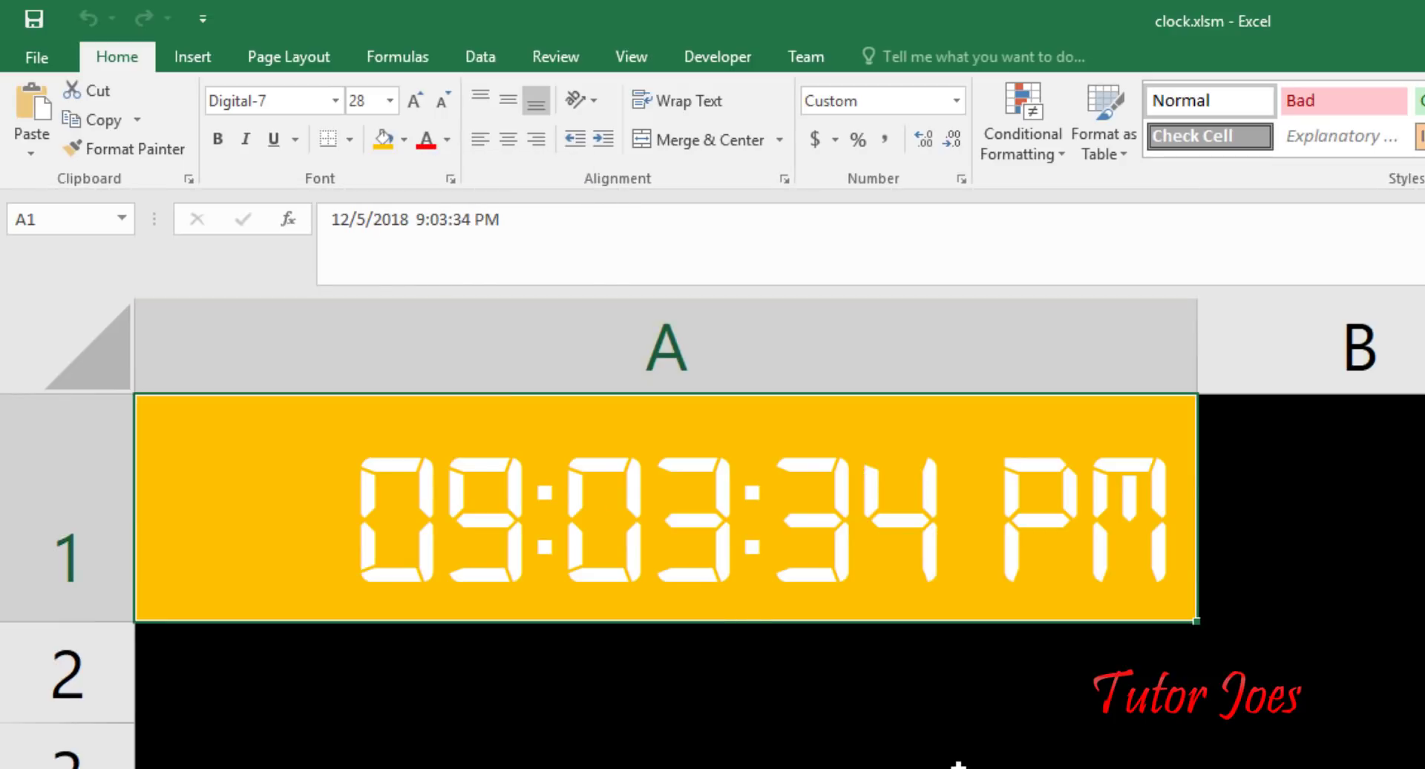
click(404, 141)
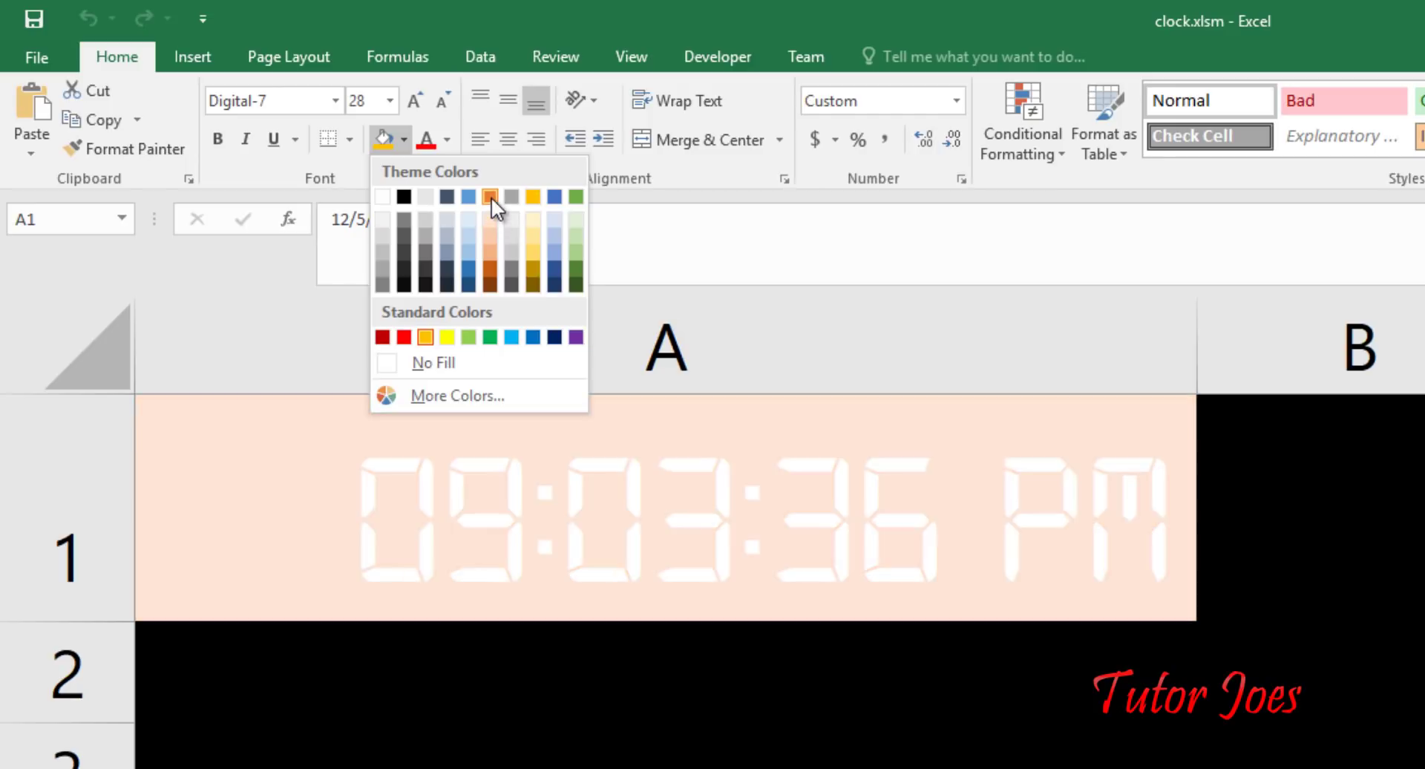
click(490, 196)
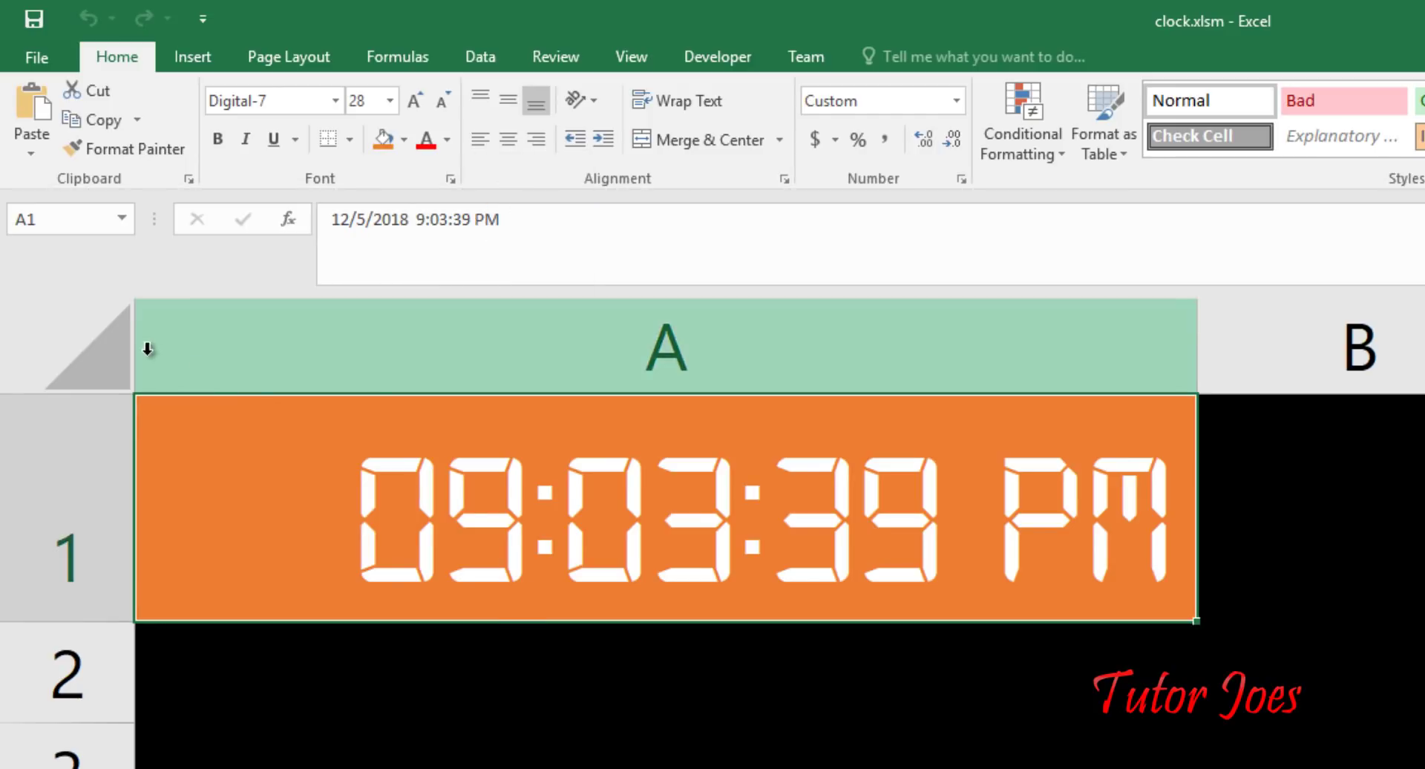
key(Down)
key(Down)
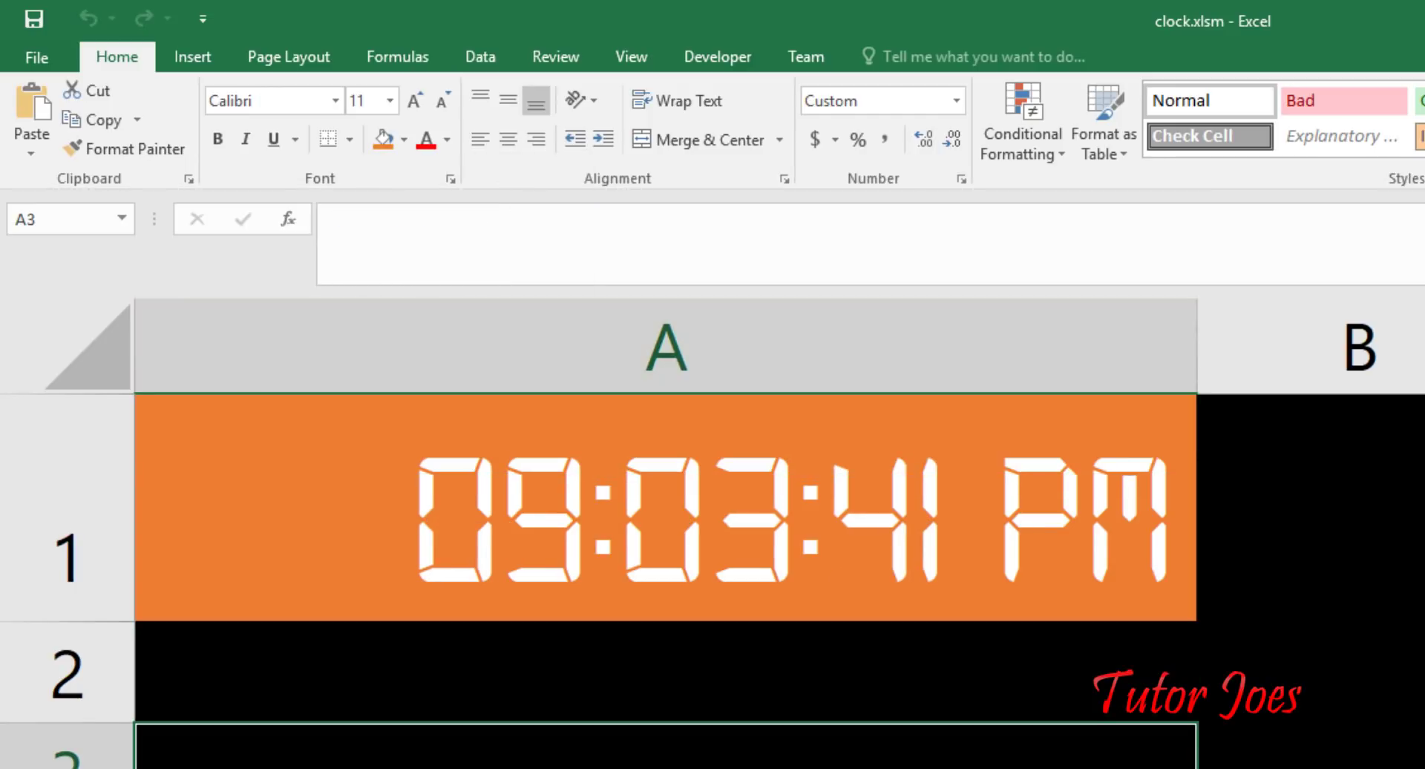